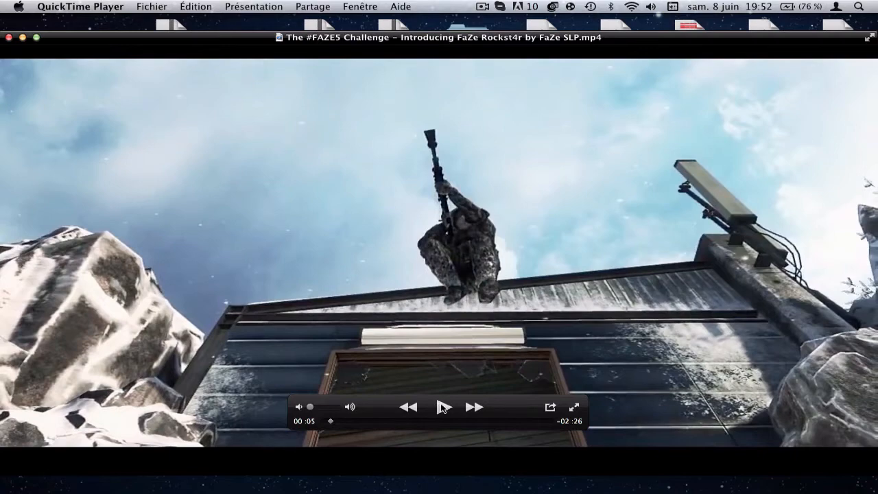
Play the FaZe Rockst4r reference video in short bursts from 00:05 to 00:09, pausing to examine its floating names and colour effects.
{"action": "left_click", "coordinate": [442, 408]}
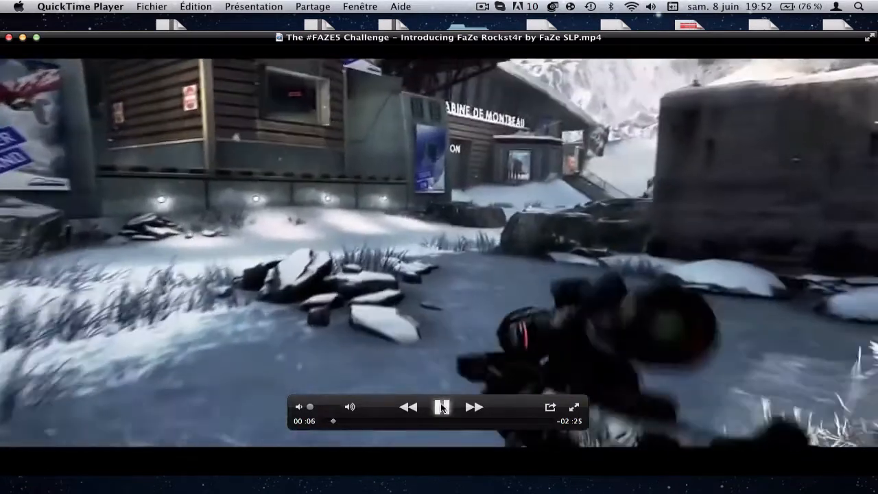
{"action": "left_click", "coordinate": [443, 407]}
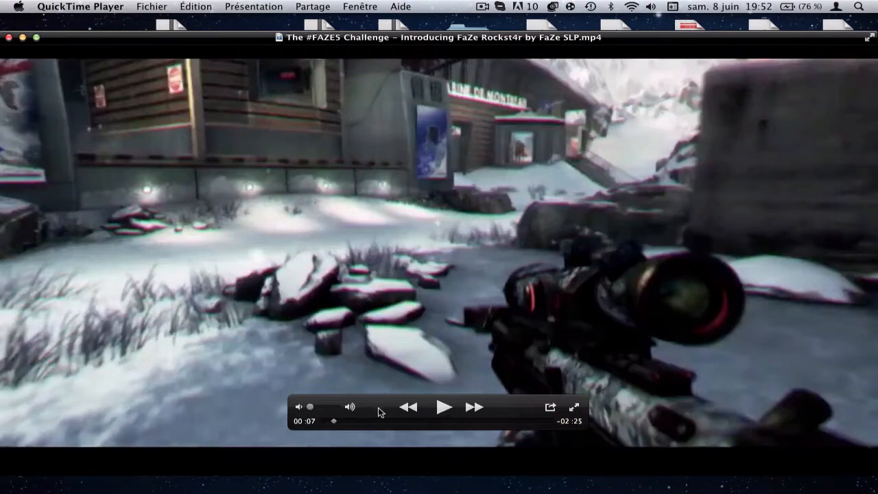
{"action": "left_click", "coordinate": [443, 407]}
{"action": "left_click", "coordinate": [443, 407]}
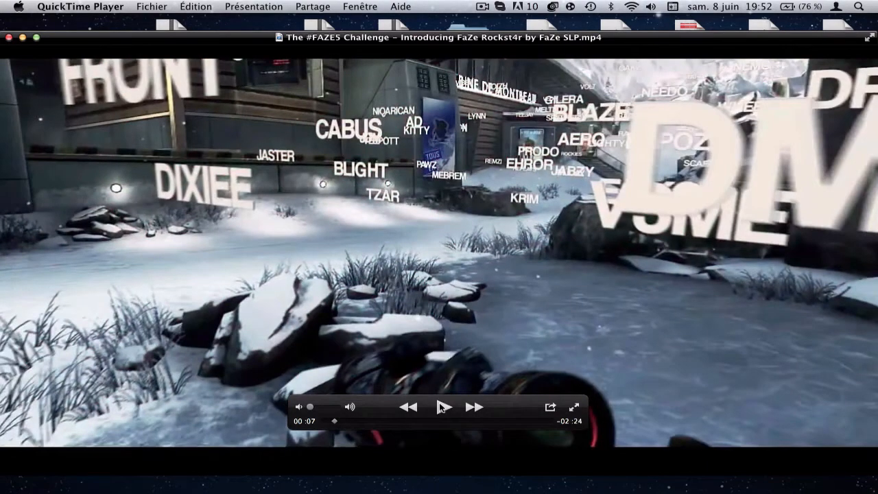
{"action": "left_click", "coordinate": [443, 407]}
{"action": "left_click", "coordinate": [443, 407]}
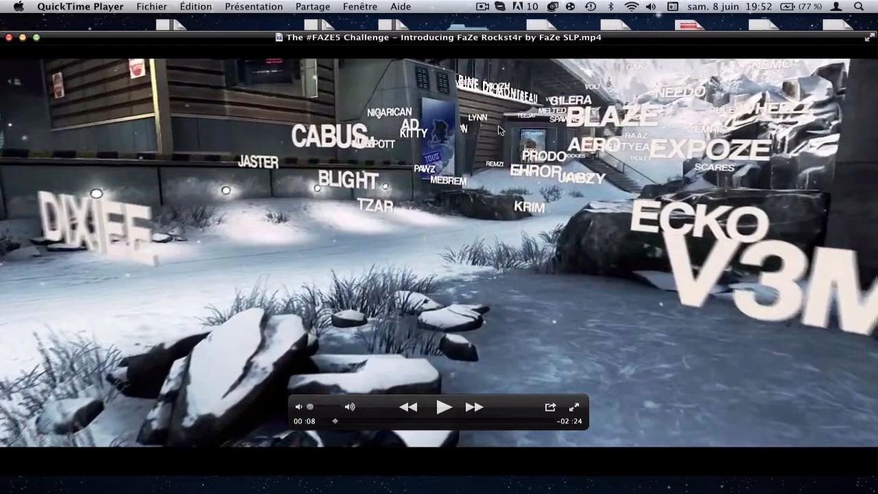
{"action": "left_click", "coordinate": [445, 408]}
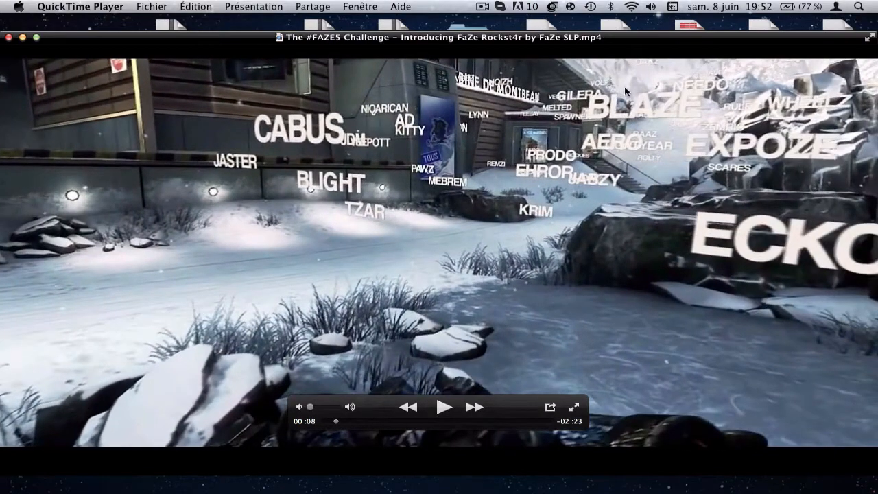
{"action": "left_click", "coordinate": [443, 406]}
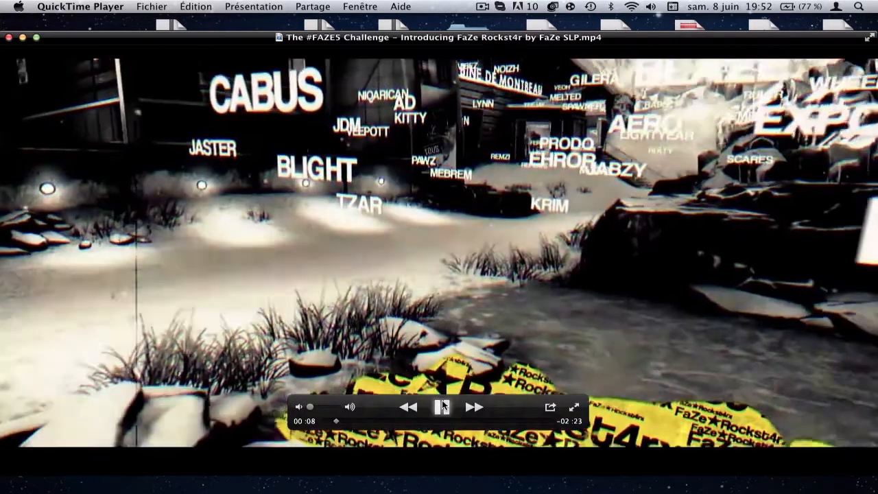
{"action": "left_click", "coordinate": [443, 406]}
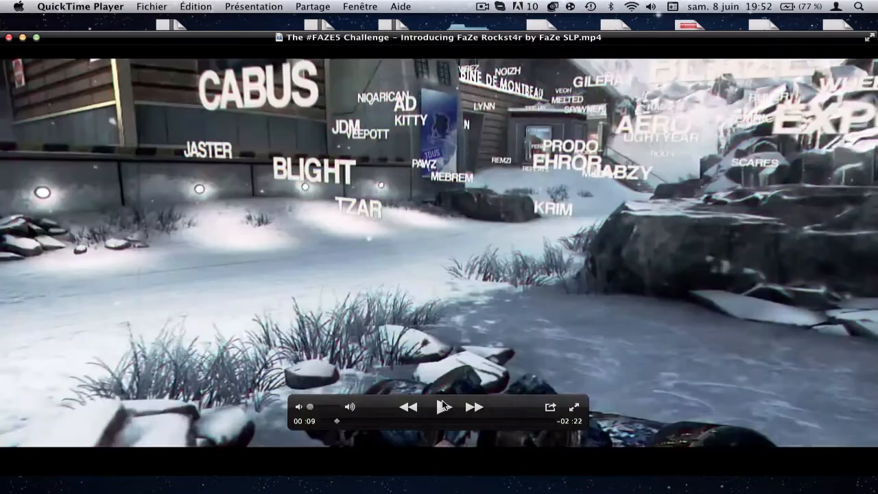
{"action": "left_click", "coordinate": [443, 406]}
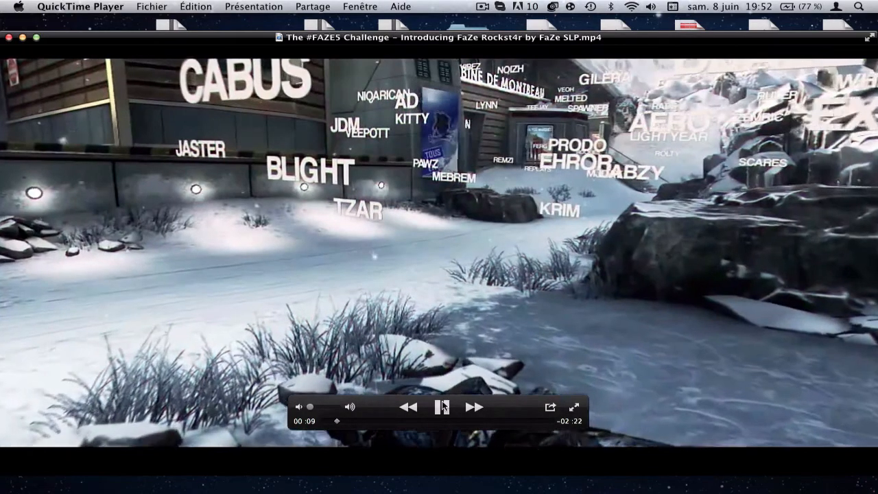
{"action": "left_click", "coordinate": [442, 406]}
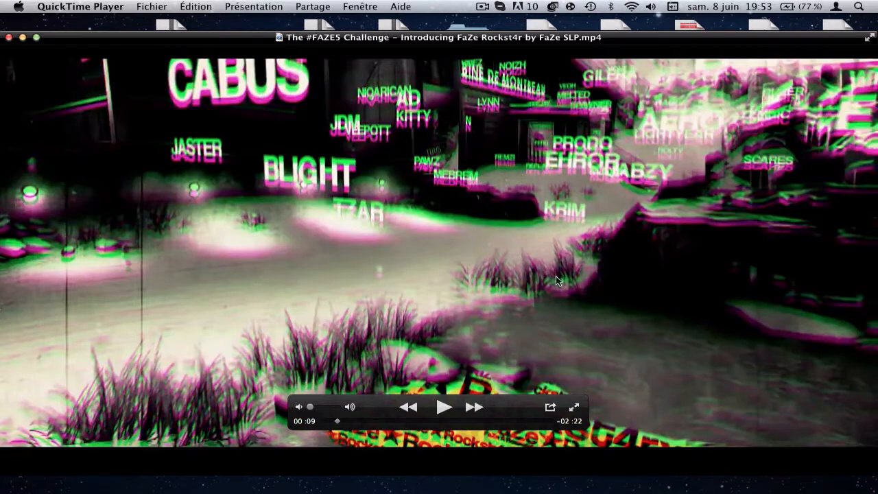
{"action": "key", "text": "space"}
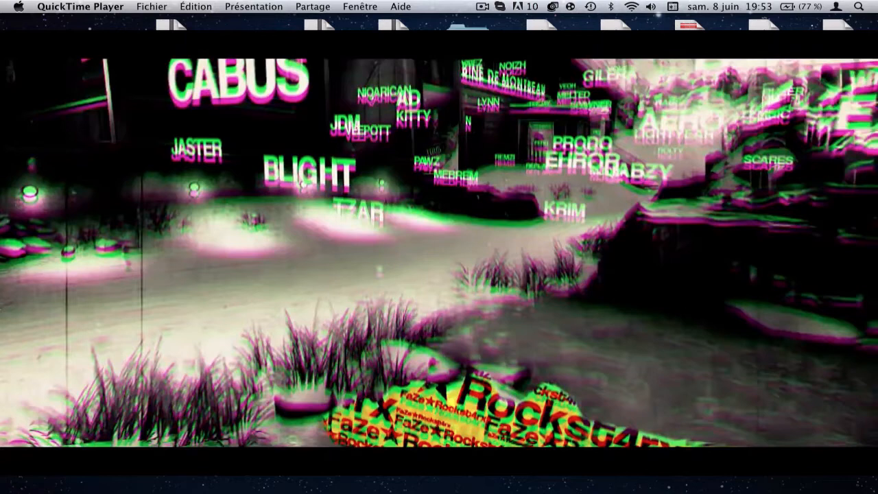
Move the playback controls off the weapon and replay the video around 00:09 to 00:10 to examine the weapon's texture effect.
{"action": "mouse_move", "coordinate": [486, 463]}
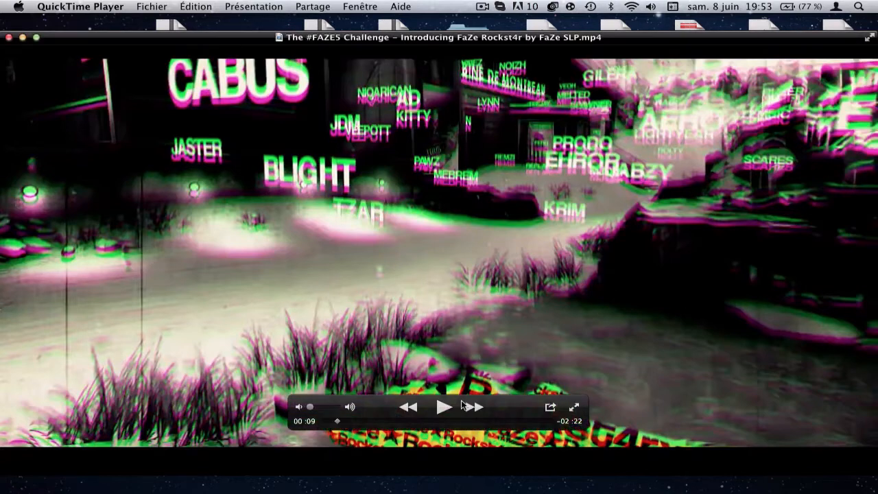
{"action": "left_click_drag", "start_coordinate": [489, 386], "coordinate": [674, 115]}
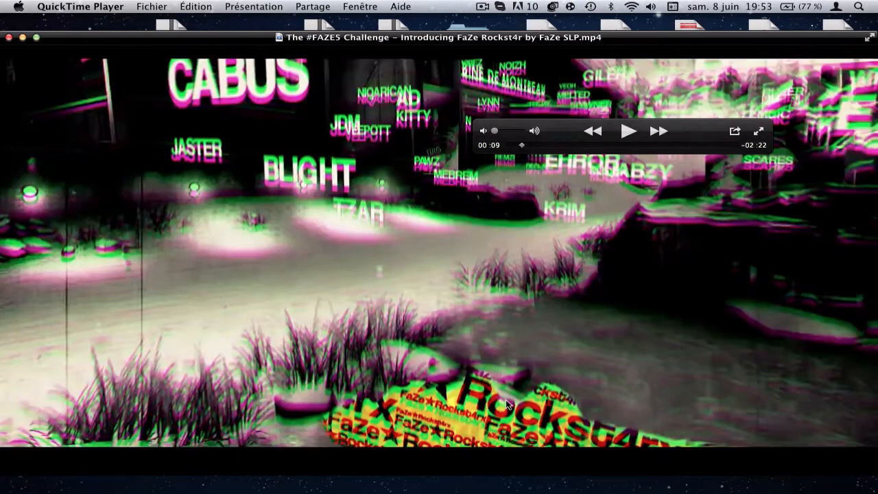
{"action": "left_click", "coordinate": [633, 134]}
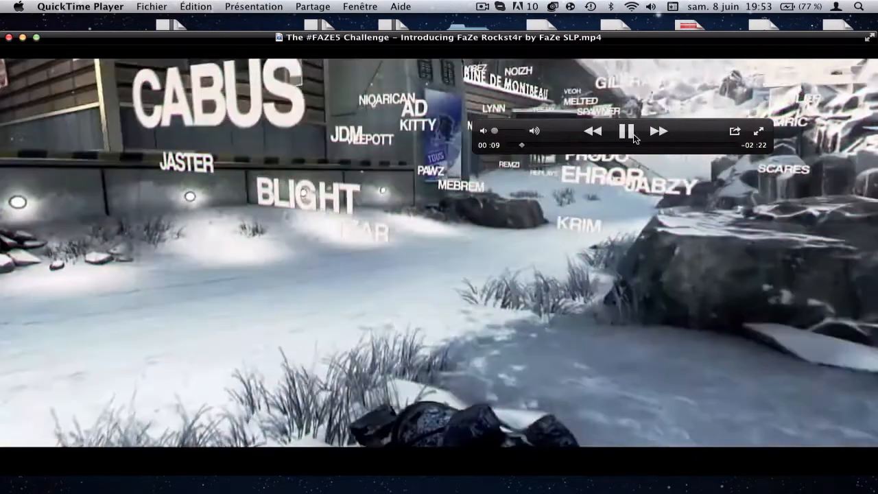
{"action": "left_click", "coordinate": [633, 134]}
{"action": "left_click", "coordinate": [631, 134]}
{"action": "left_click", "coordinate": [631, 133]}
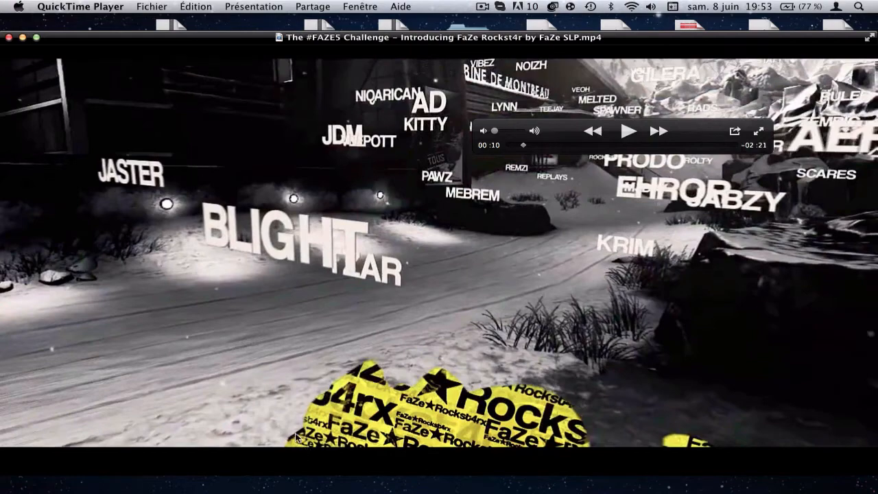
{"action": "key", "text": "Left"}
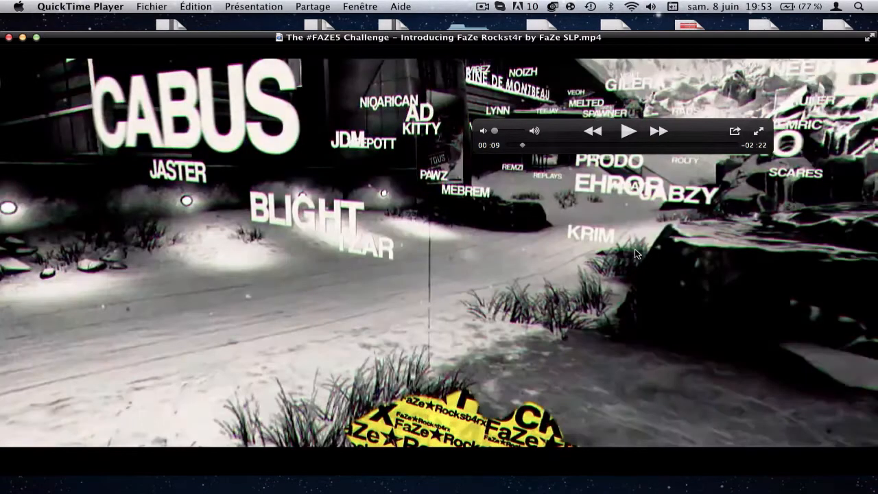
{"action": "left_click", "coordinate": [626, 132]}
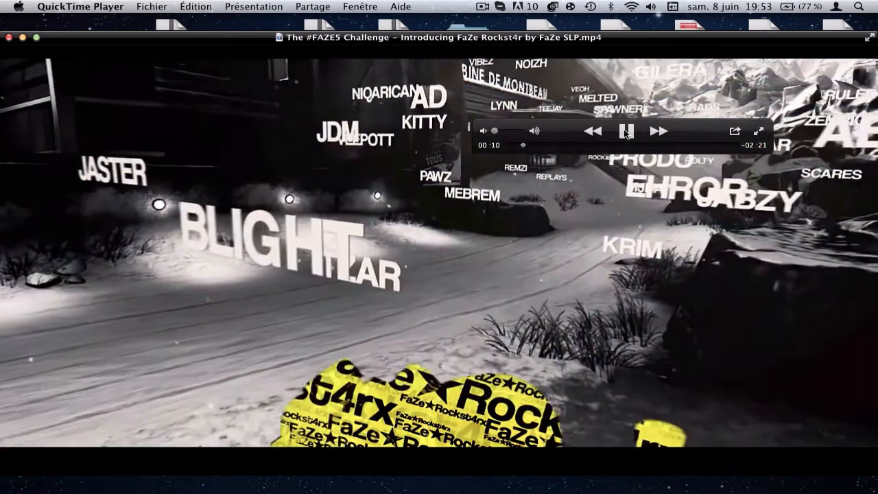
{"action": "left_click", "coordinate": [626, 132]}
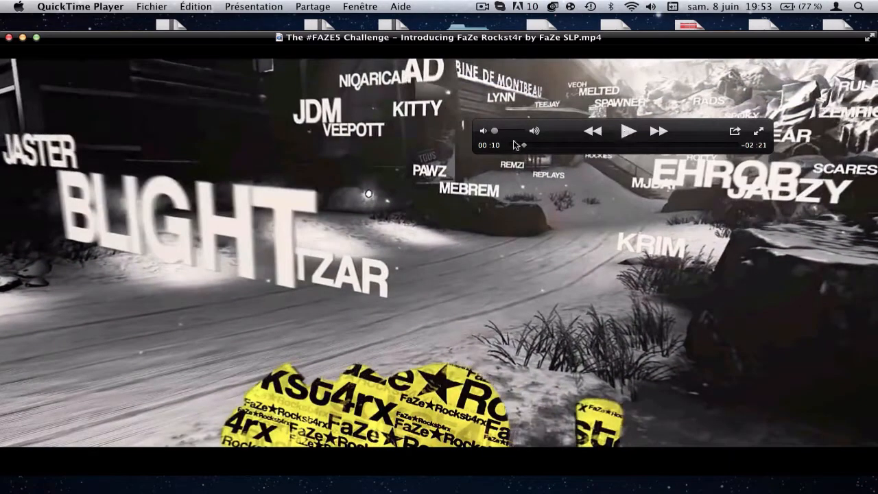
Raise the reference video's volume to maximum, play it through to 00:12 to hear the sound, and lower the system volume.
{"action": "mouse_move", "coordinate": [524, 145]}
{"action": "left_mouse_down"}
{"action": "mouse_move", "coordinate": [501, 130]}
{"action": "mouse_move", "coordinate": [518, 131]}
{"action": "left_mouse_up"}
{"action": "left_click", "coordinate": [628, 130]}
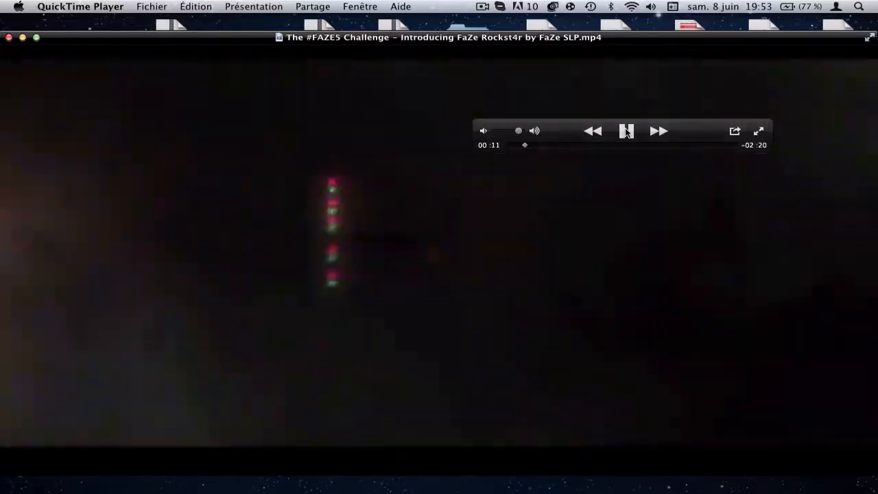
{"action": "left_click", "coordinate": [626, 131]}
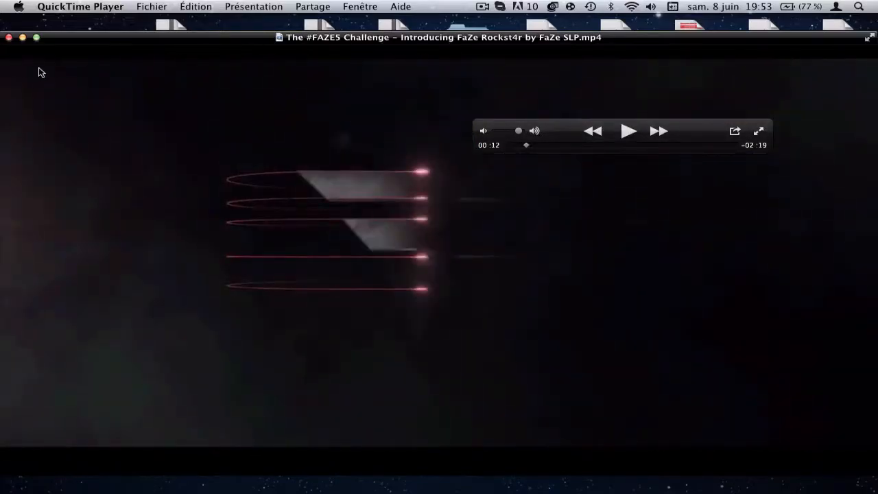
{"action": "key", "text": "XF86AudioLowerVolume"}
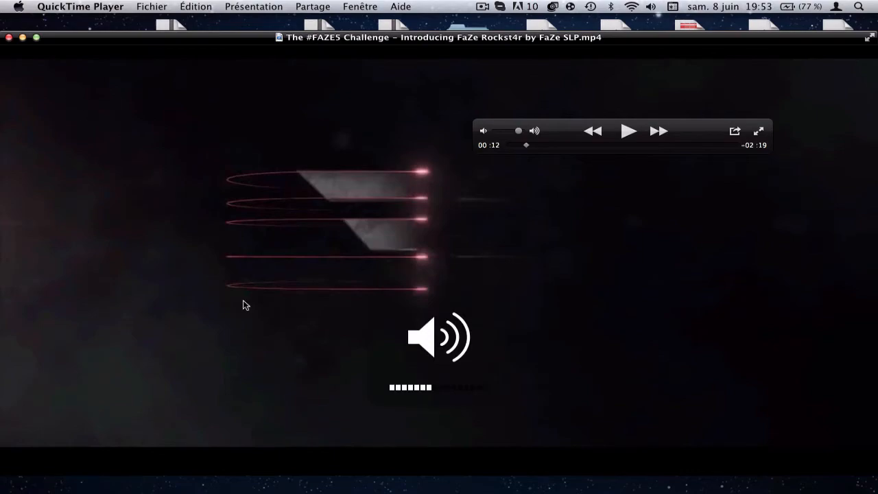
Minimise the reference video, switch to After Effects and examine the Calque d'effets 2, Noir uni 2 and final layers of Composition 1.
{"action": "left_click", "coordinate": [23, 38]}
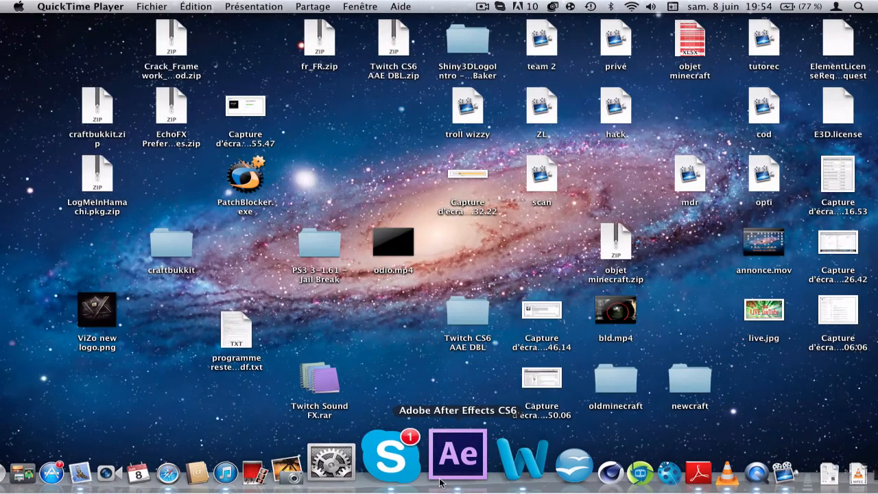
{"action": "left_click", "coordinate": [440, 483]}
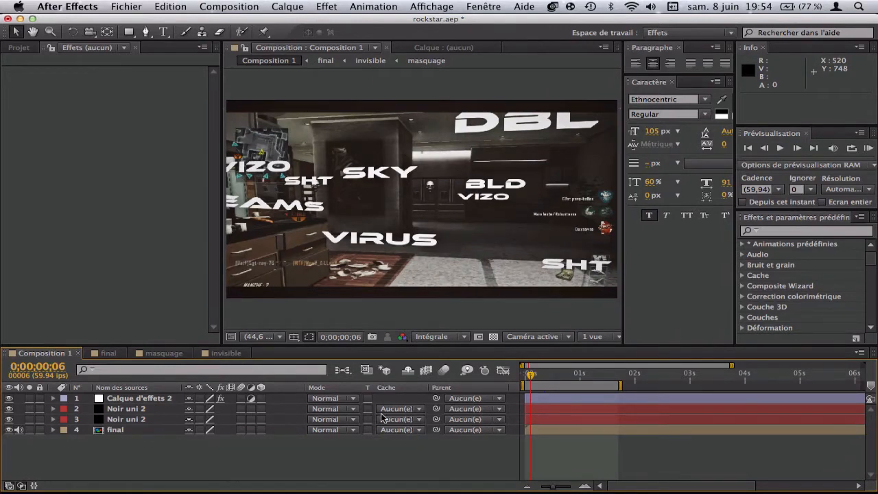
{"action": "left_click", "coordinate": [140, 399]}
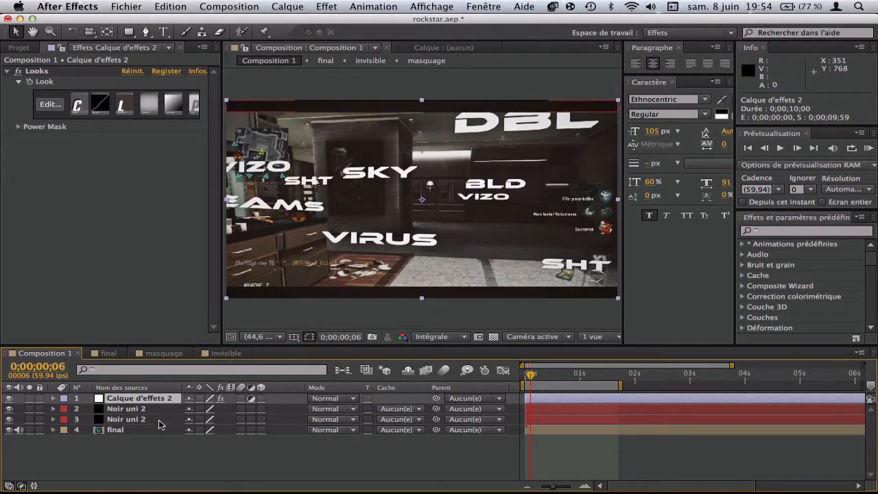
{"action": "left_click", "coordinate": [129, 409]}
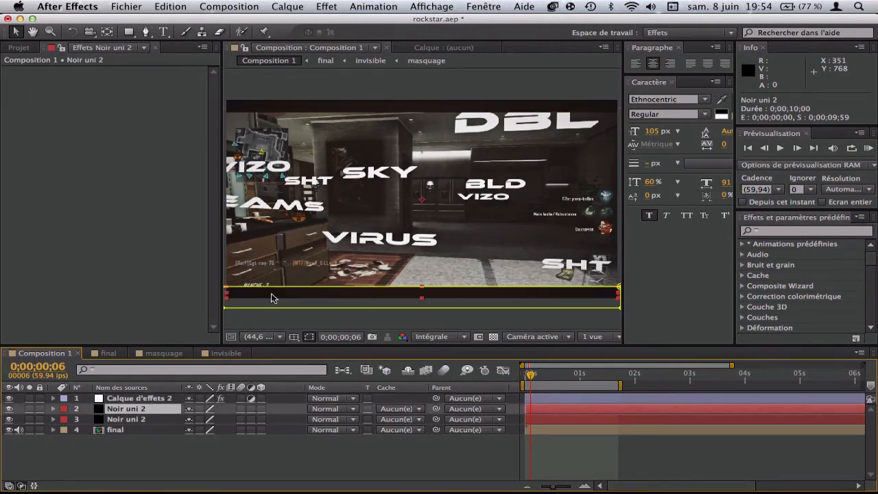
{"action": "left_click", "coordinate": [149, 430]}
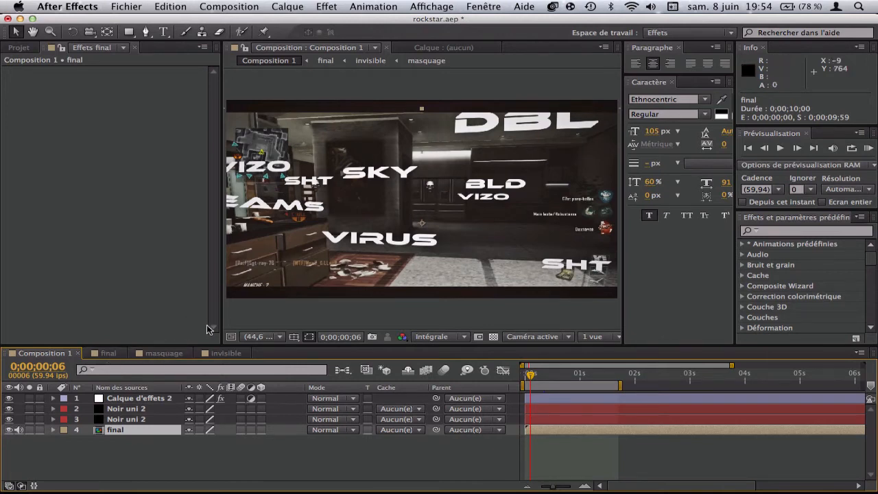
Look through the final, invisible and masquage compositions, ending on final.
{"action": "left_click", "coordinate": [105, 354]}
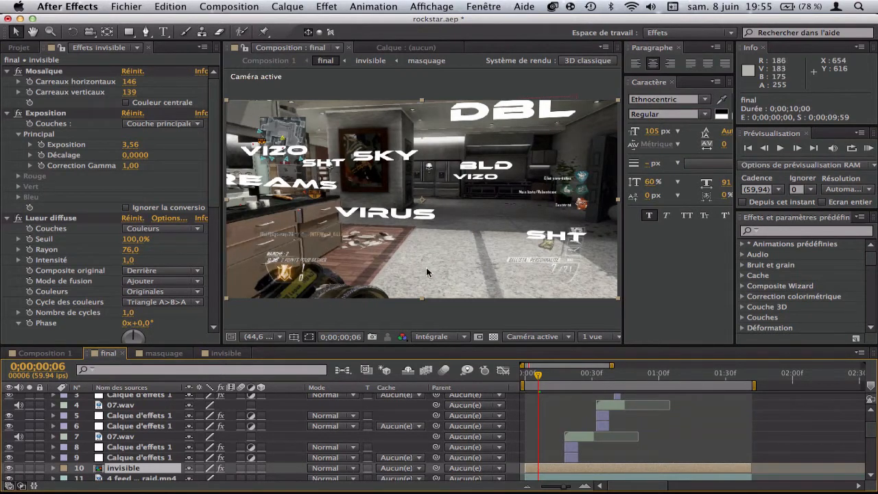
{"action": "left_click", "coordinate": [167, 353]}
{"action": "left_click", "coordinate": [212, 354]}
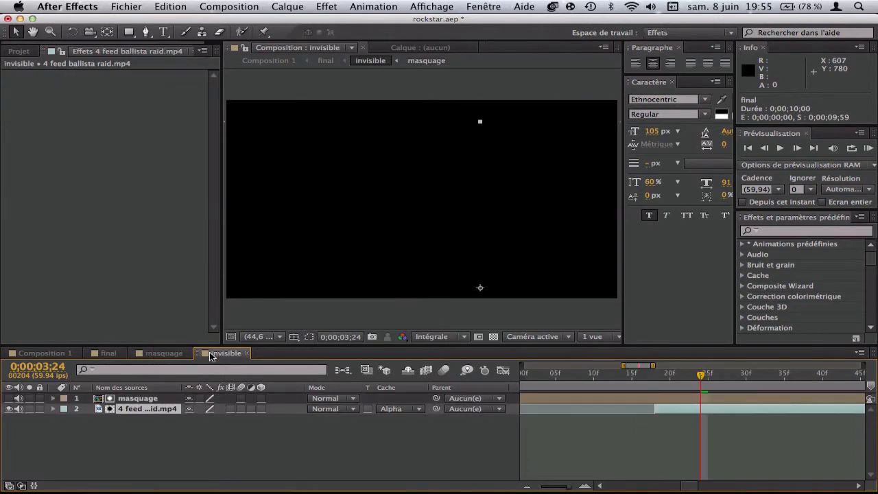
{"action": "left_click", "coordinate": [166, 355]}
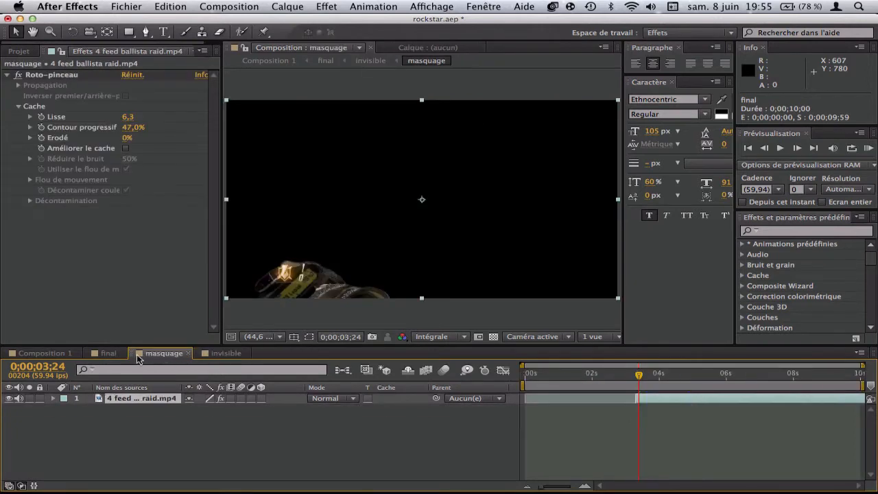
{"action": "left_click", "coordinate": [118, 355]}
Open test.mp4 from the rockstar folder in Vidéos and play it to review the rendered effect.
{"action": "mouse_move", "coordinate": [82, 489]}
{"action": "left_click", "coordinate": [52, 466]}
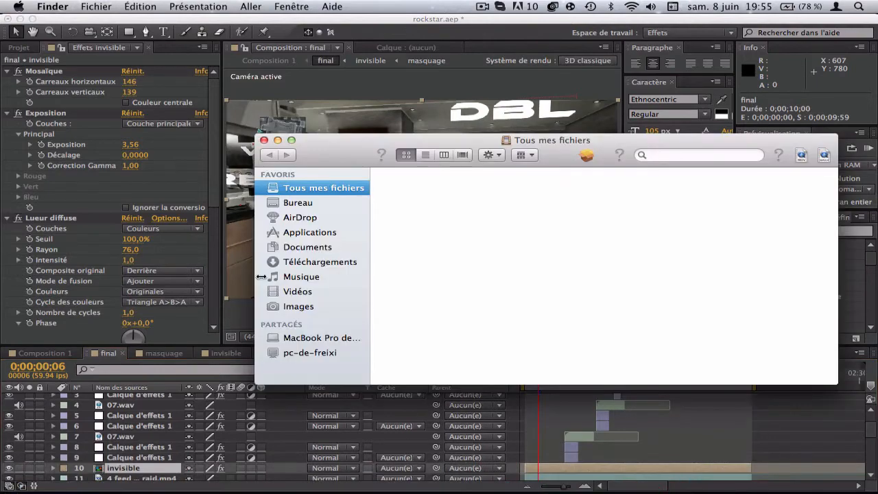
{"action": "left_click", "coordinate": [295, 293]}
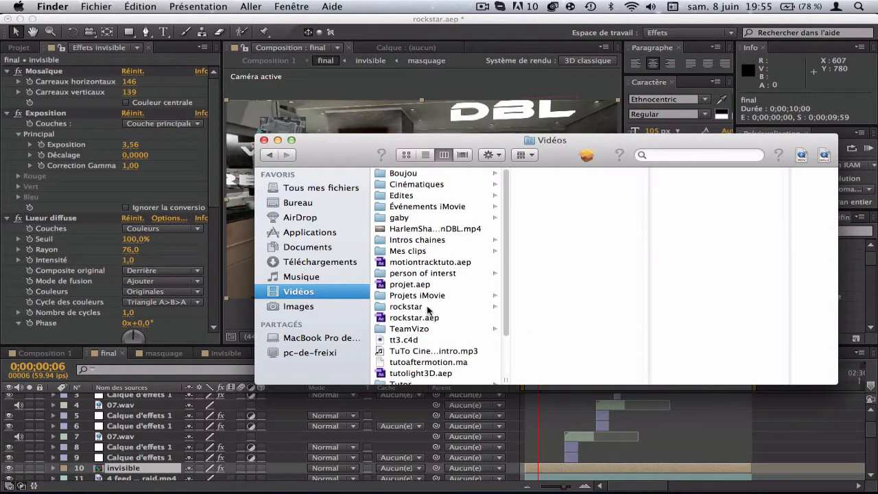
{"action": "scroll", "coordinate": [423, 306], "scroll_direction": "down", "scroll_amount": 3}
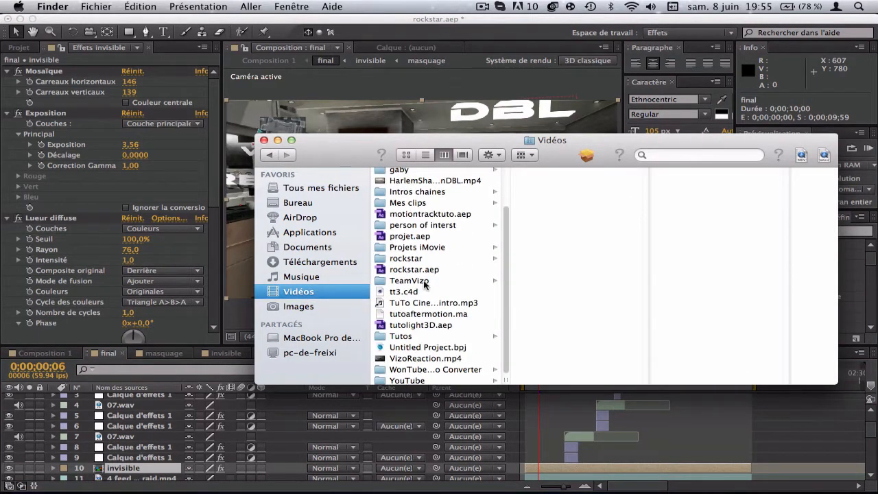
{"action": "scroll", "coordinate": [430, 294], "scroll_direction": "up", "scroll_amount": 3}
{"action": "left_click", "coordinate": [432, 318]}
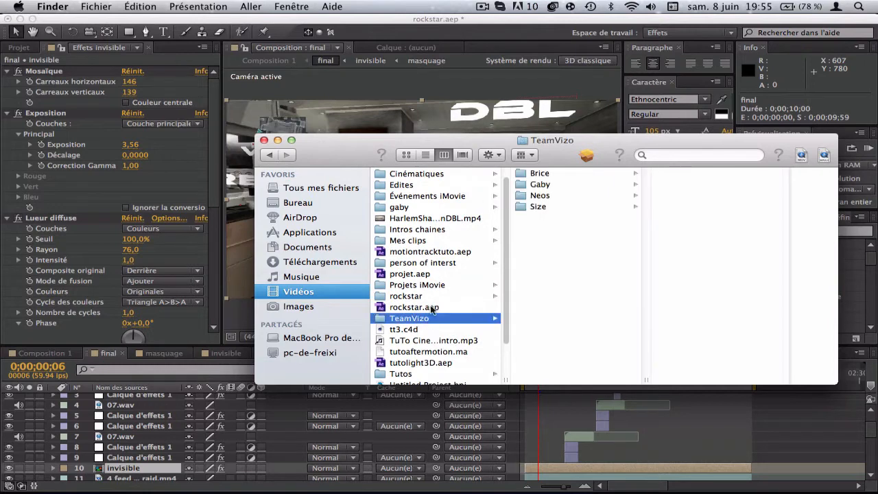
{"action": "left_click", "coordinate": [432, 297]}
{"action": "scroll", "coordinate": [549, 296], "scroll_direction": "down", "scroll_amount": 5}
{"action": "scroll", "coordinate": [549, 301], "scroll_direction": "down", "scroll_amount": 15}
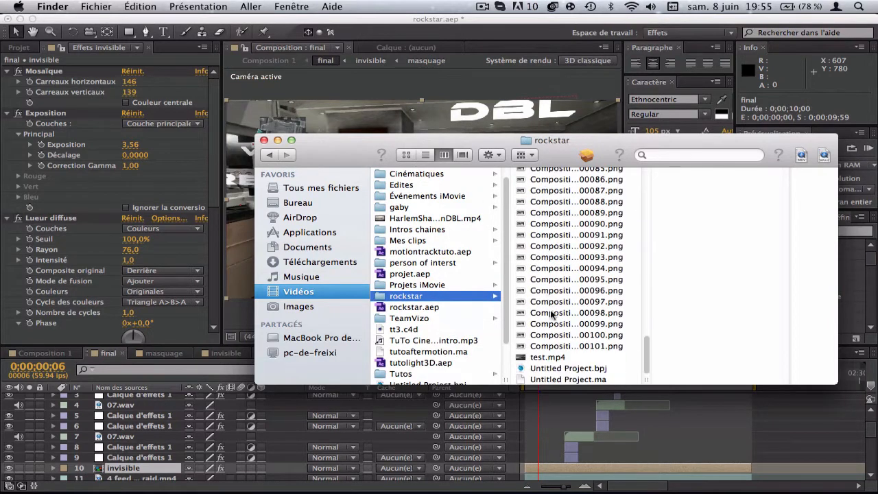
{"action": "double_click", "coordinate": [551, 357]}
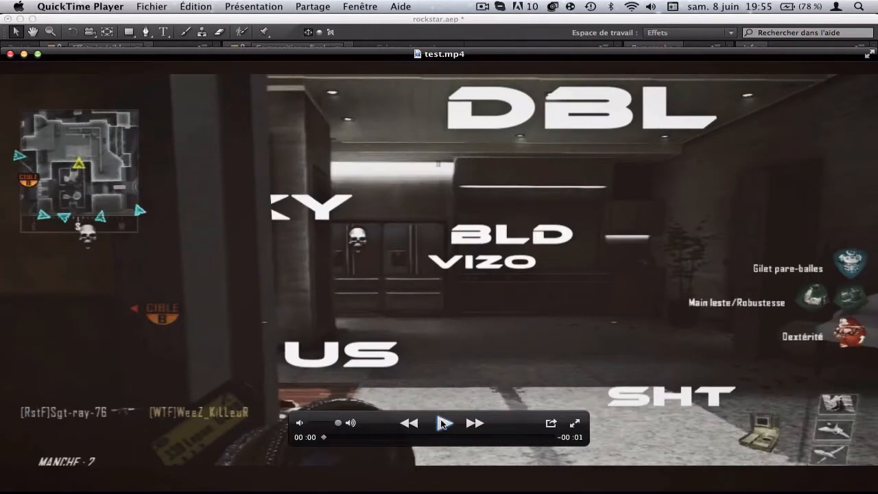
{"action": "left_click", "coordinate": [442, 423]}
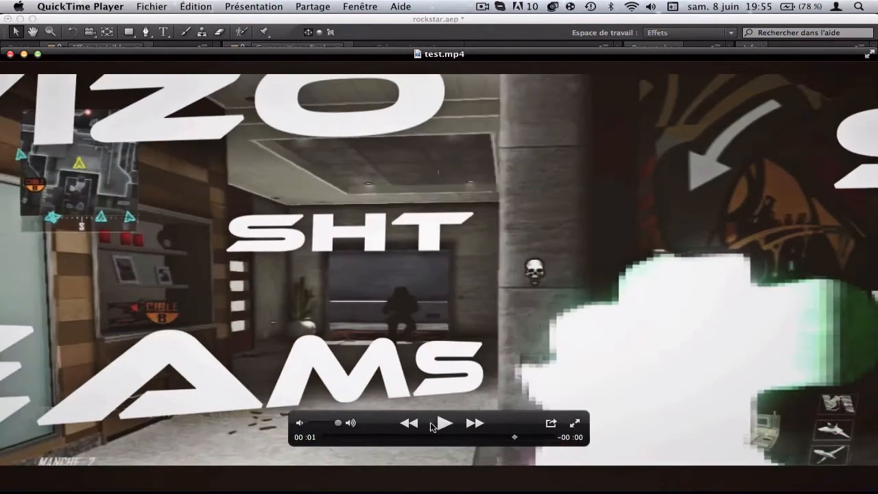
Rewind test.mp4, move the playback controls clear of the weapon, and play it in short bursts to examine the effect on the weapon.
{"action": "left_click", "coordinate": [333, 437]}
{"action": "left_click_drag", "start_coordinate": [334, 442], "coordinate": [366, 440]}
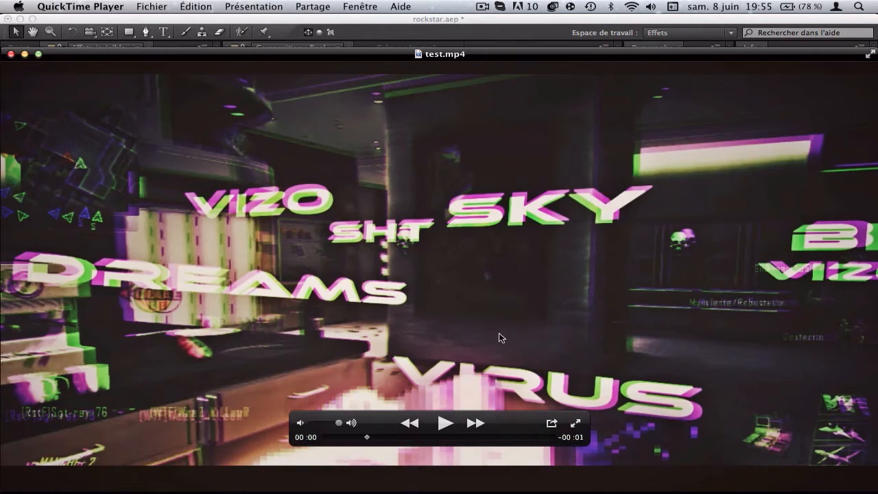
{"action": "left_click_drag", "start_coordinate": [503, 409], "coordinate": [633, 142]}
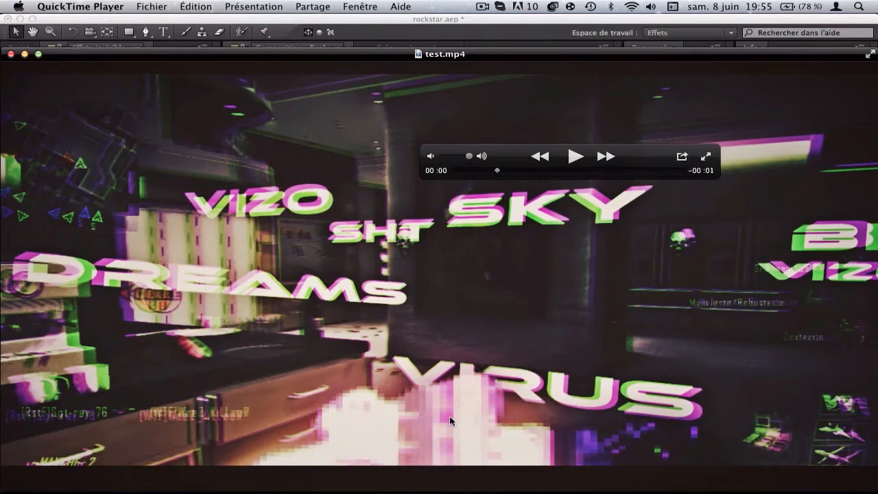
{"action": "left_click", "coordinate": [574, 156]}
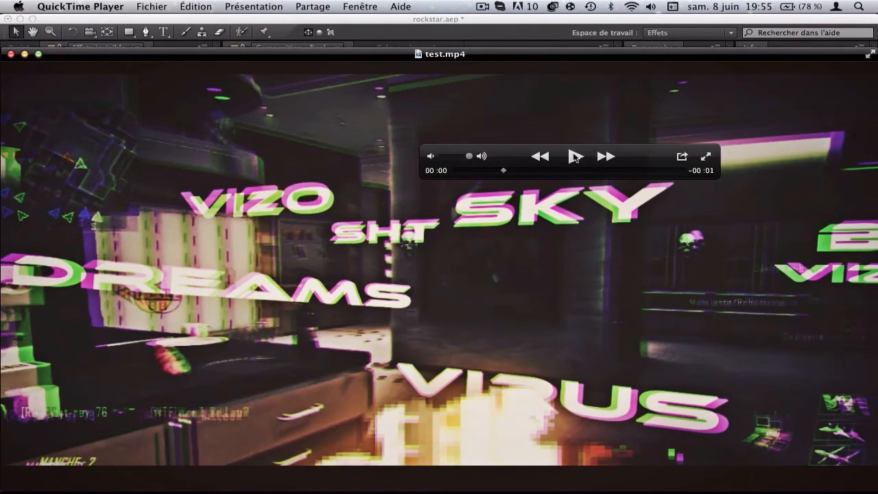
{"action": "left_click", "coordinate": [575, 156]}
{"action": "left_click", "coordinate": [574, 156]}
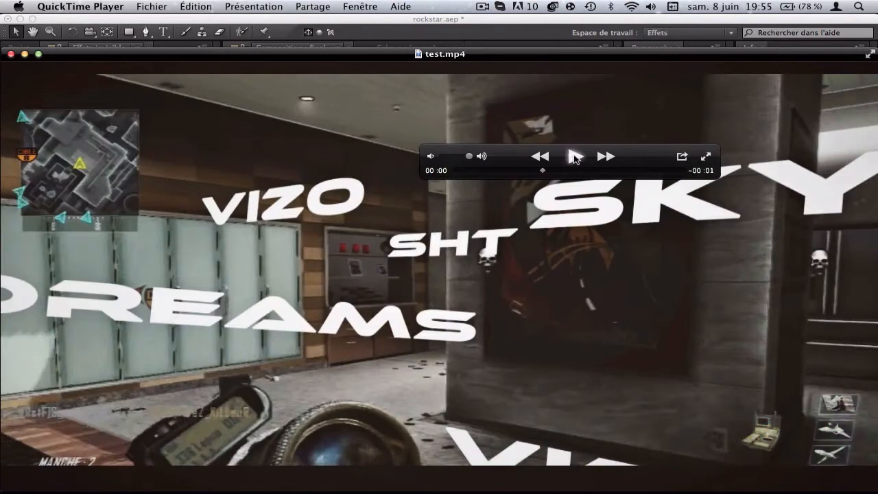
{"action": "left_click", "coordinate": [575, 156]}
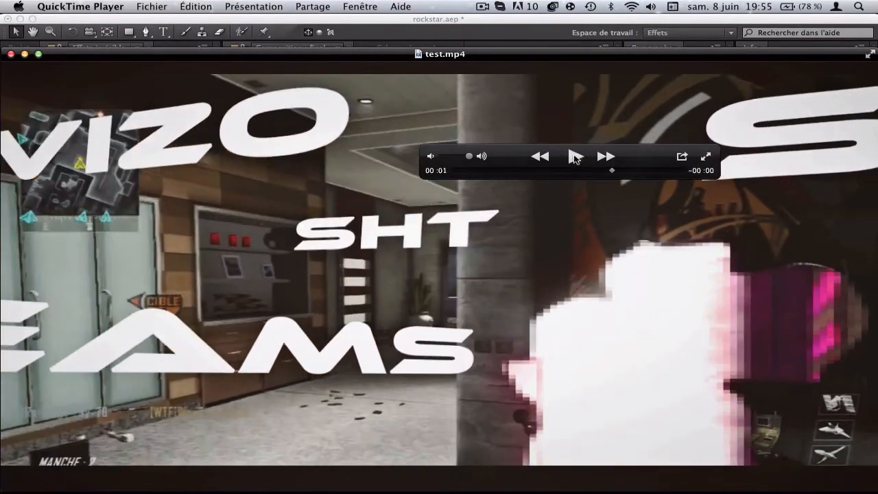
{"action": "left_click", "coordinate": [575, 156]}
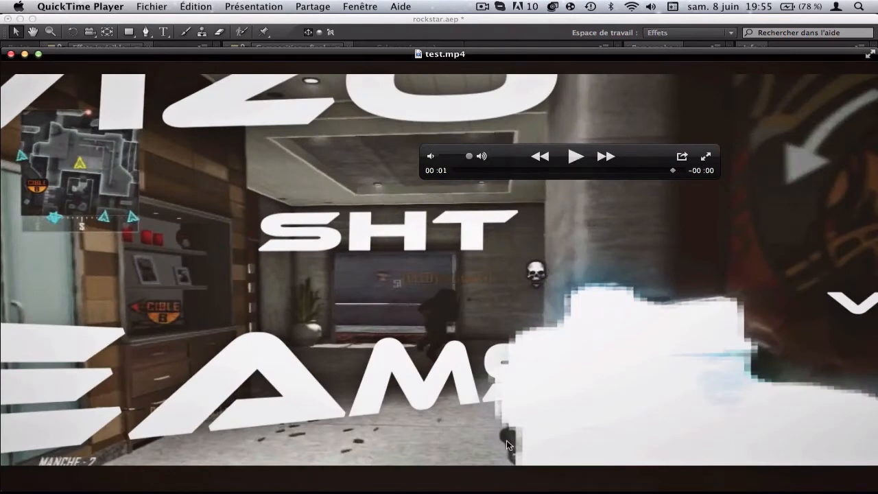
{"action": "left_click", "coordinate": [574, 160]}
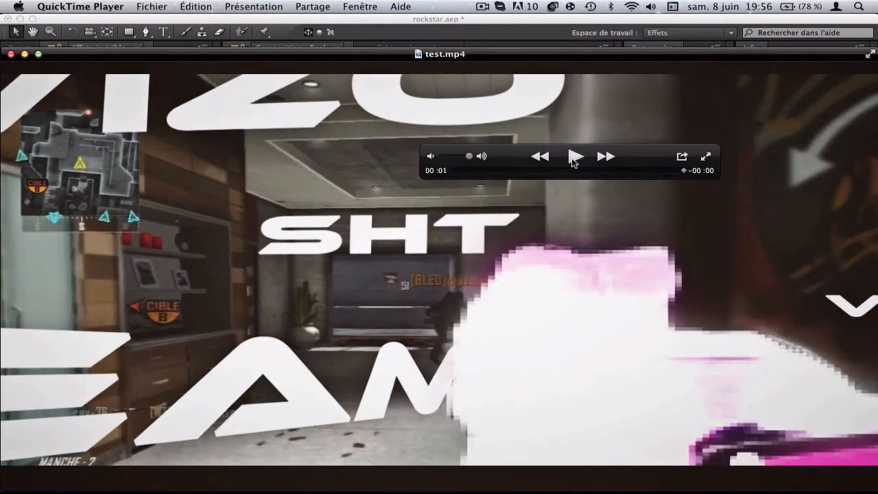
Replay test.mp4 from near its start up to the glowing weapon, then close it and return to After Effects.
{"action": "left_click", "coordinate": [523, 171]}
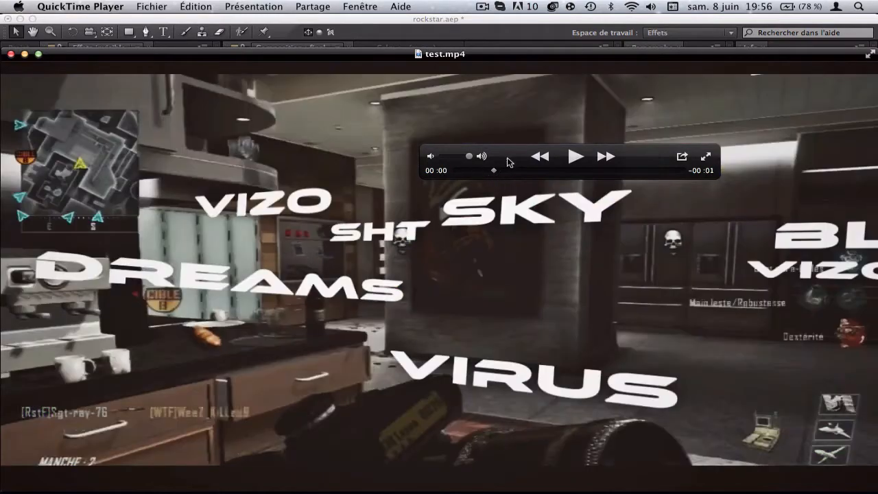
{"action": "left_click", "coordinate": [575, 156]}
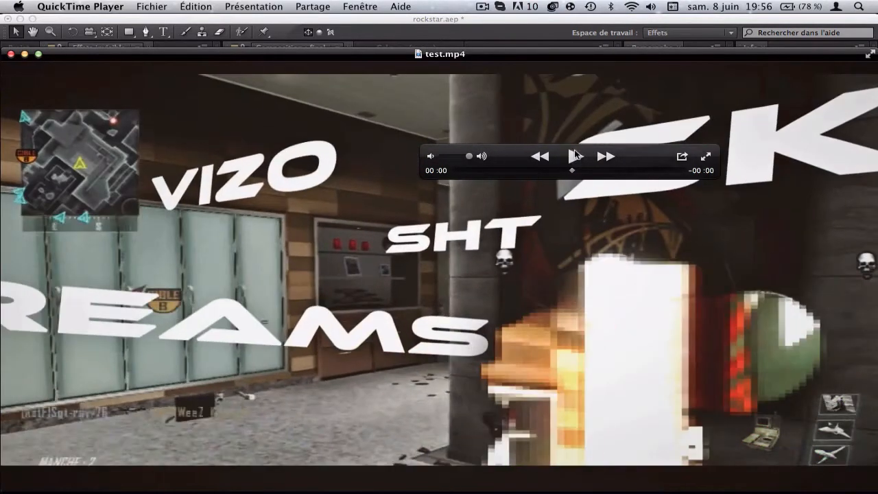
{"action": "left_click_drag", "start_coordinate": [562, 171], "coordinate": [640, 171]}
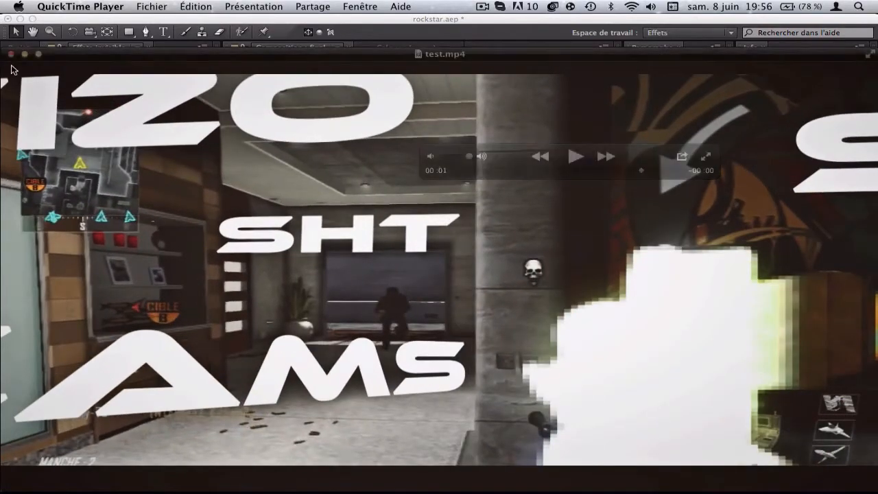
{"action": "left_click", "coordinate": [11, 56]}
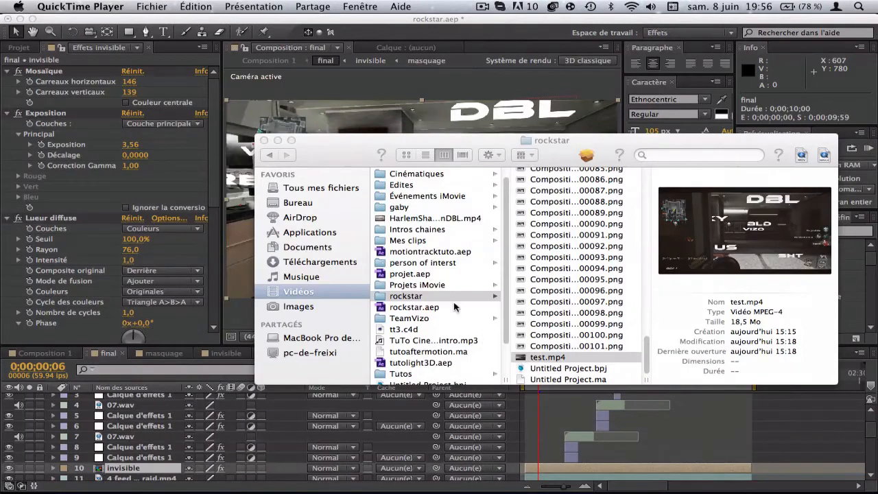
{"action": "left_click", "coordinate": [581, 421]}
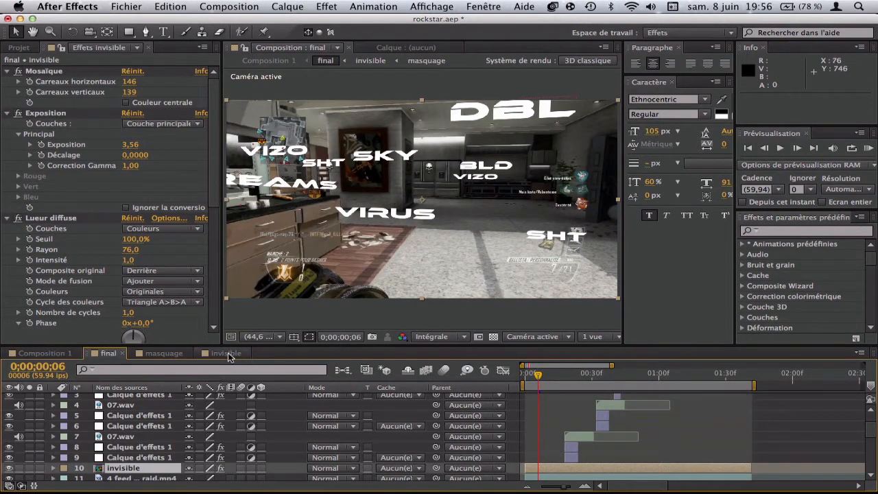
Save the project and create a new 1280 × 720 composition at 59,94 fps with a duration of 10 seconds.
{"action": "left_click", "coordinate": [206, 6]}
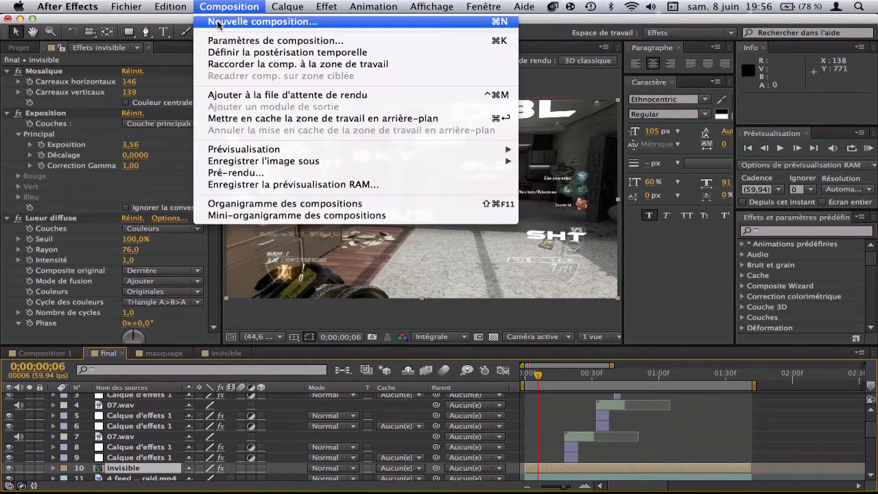
{"action": "left_click", "coordinate": [248, 6]}
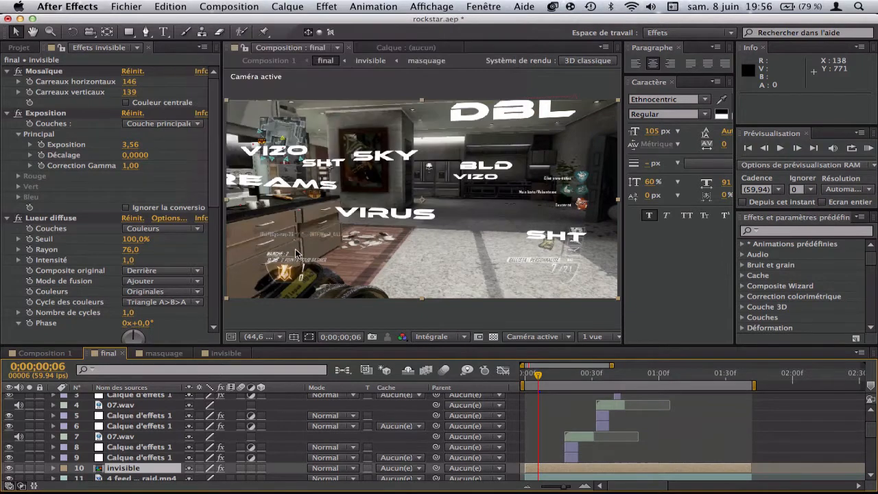
{"action": "key", "text": "super+s"}
{"action": "left_click", "coordinate": [248, 5]}
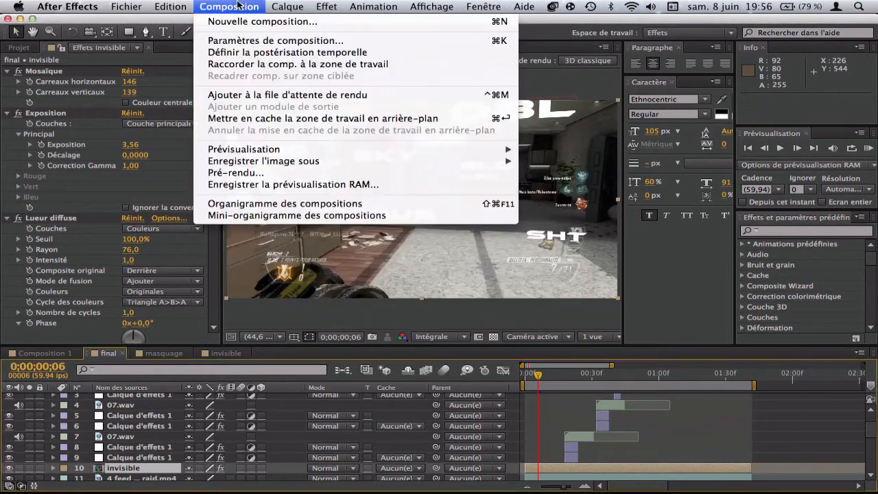
{"action": "left_click", "coordinate": [254, 22]}
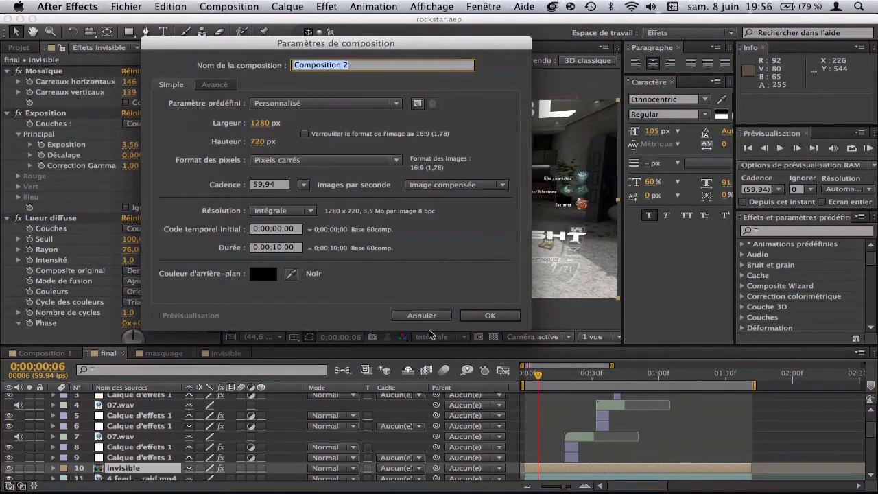
{"action": "left_click", "coordinate": [490, 316]}
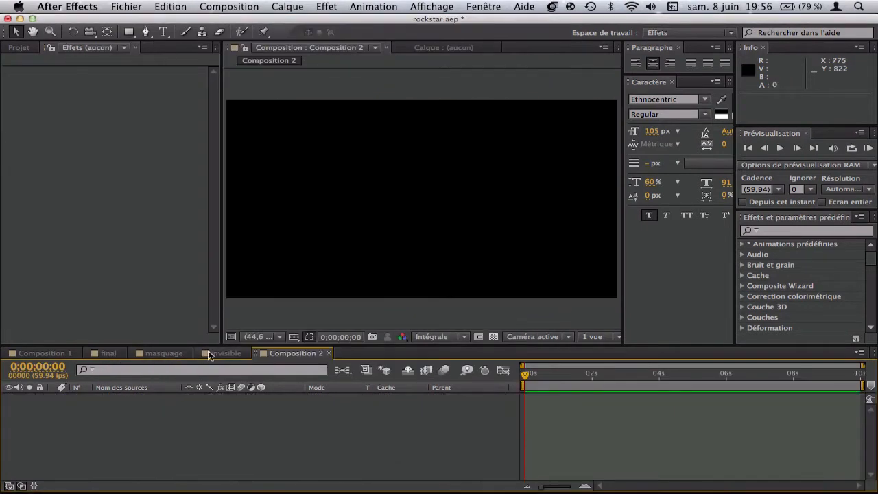
Copy the 4 feed ballista raid.mp4 layer from the final composition into Composition 2.
{"action": "left_click", "coordinate": [65, 353]}
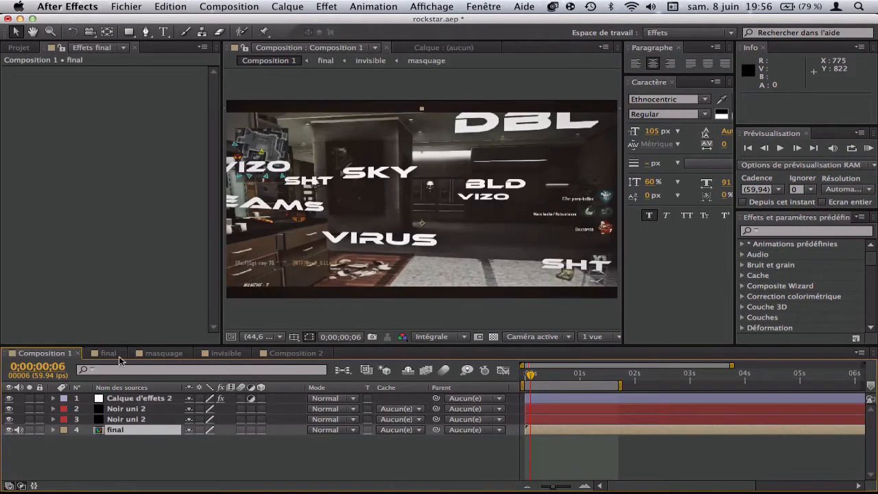
{"action": "left_click", "coordinate": [117, 354]}
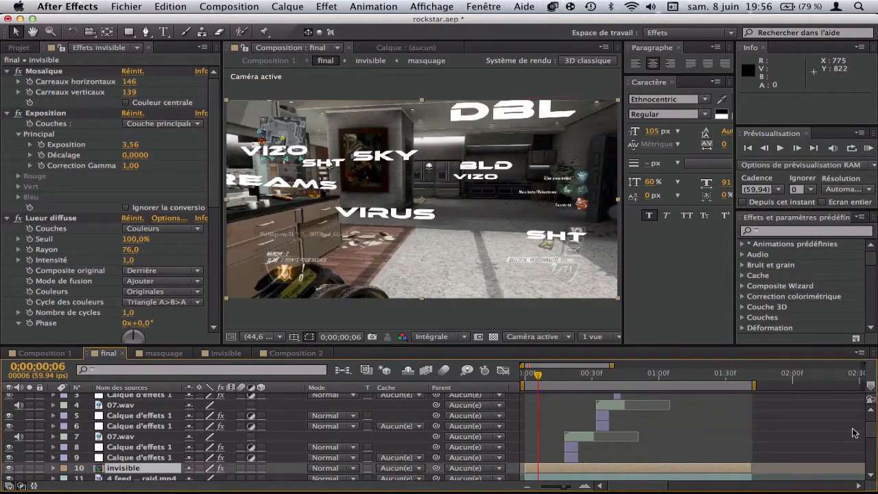
{"action": "left_click_drag", "start_coordinate": [871, 429], "coordinate": [871, 467]}
{"action": "left_click", "coordinate": [726, 473]}
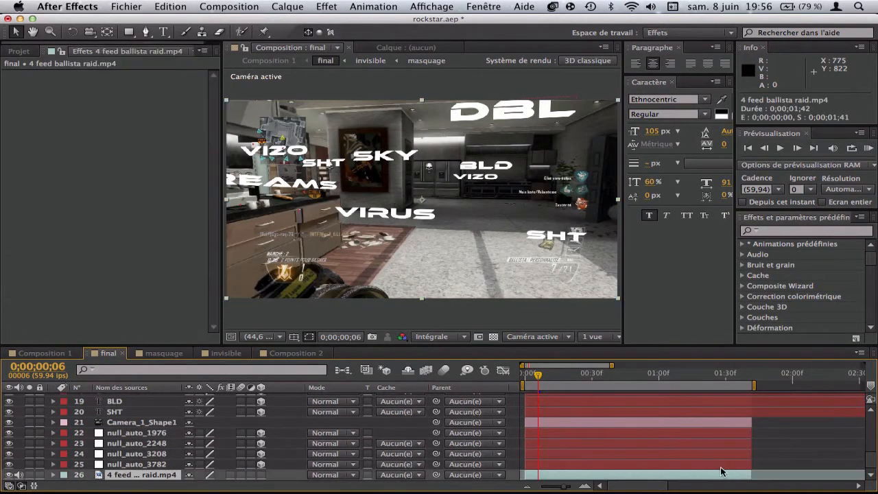
{"action": "key", "text": "ctrl+c"}
{"action": "left_click", "coordinate": [302, 354]}
{"action": "key", "text": "ctrl+v"}
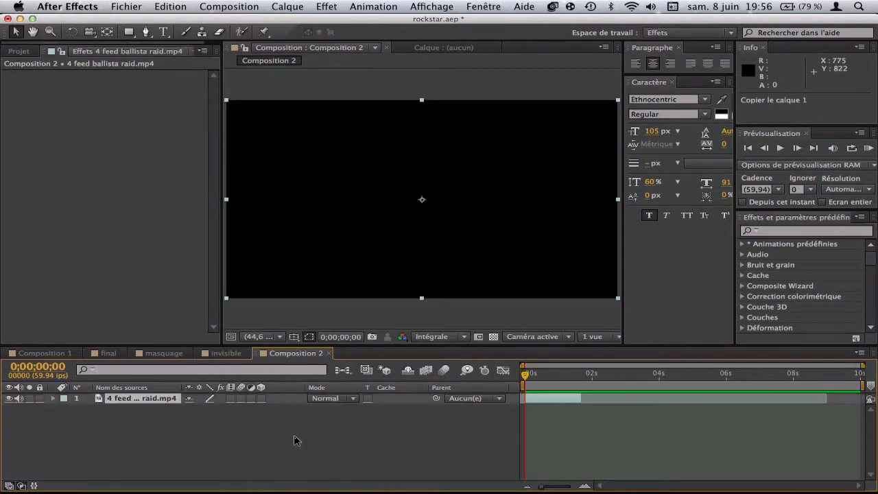
{"action": "left_click", "coordinate": [539, 391]}
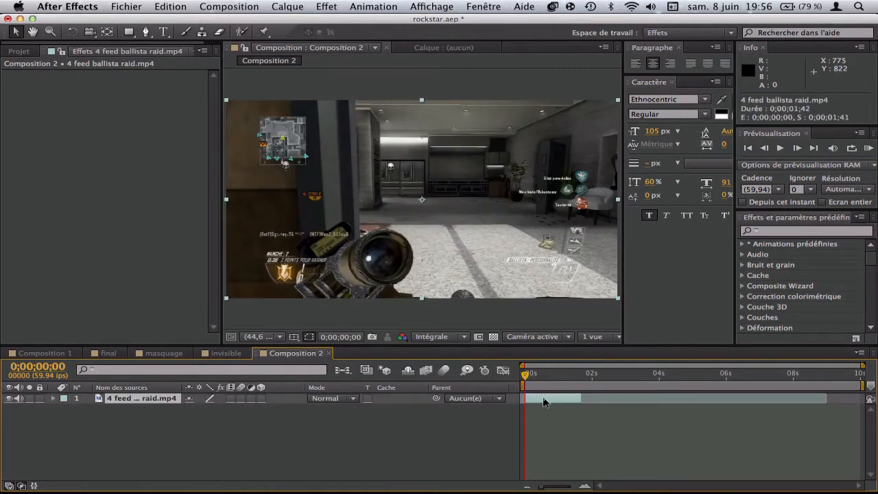
{"action": "left_click", "coordinate": [288, 6]}
{"action": "mouse_move", "coordinate": [351, 143]}
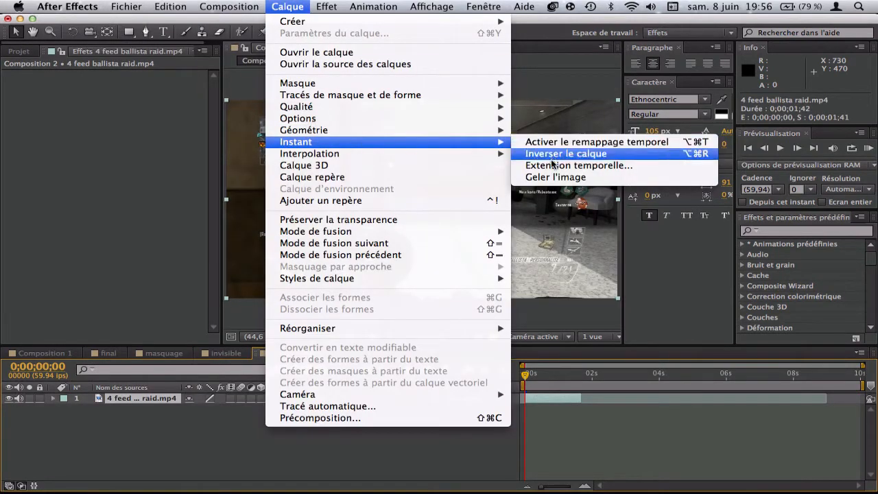
{"action": "left_click", "coordinate": [552, 167]}
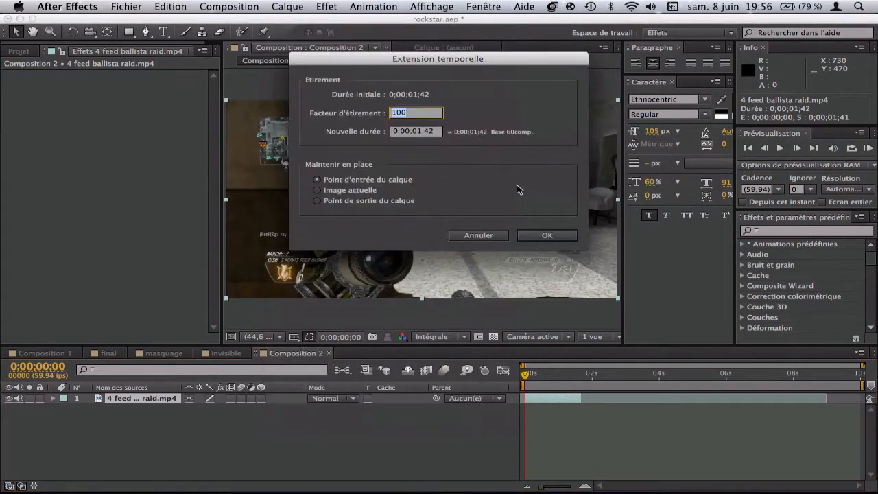
{"action": "left_click", "coordinate": [489, 241]}
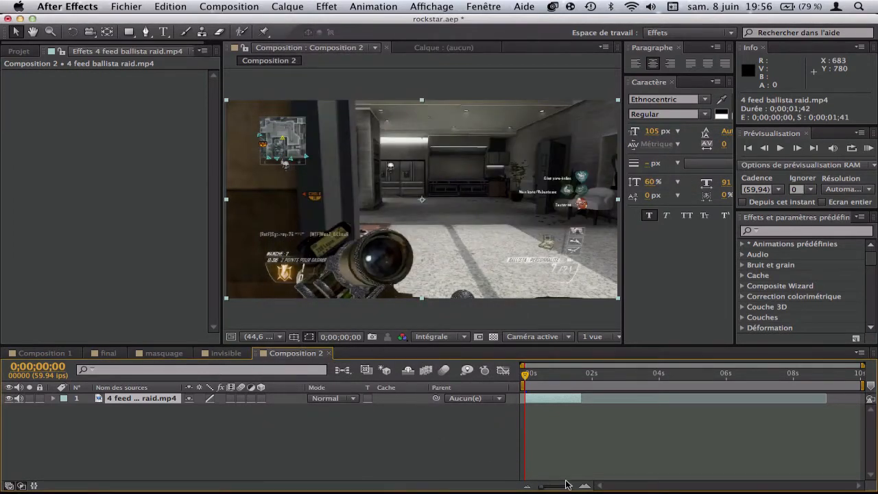
Choose the Roto Brush and open the 4 feed ballista raid.mp4 layer for editing at the clip's first frame.
{"action": "left_click", "coordinate": [584, 486]}
{"action": "left_click_drag", "start_coordinate": [568, 381], "coordinate": [523, 388]}
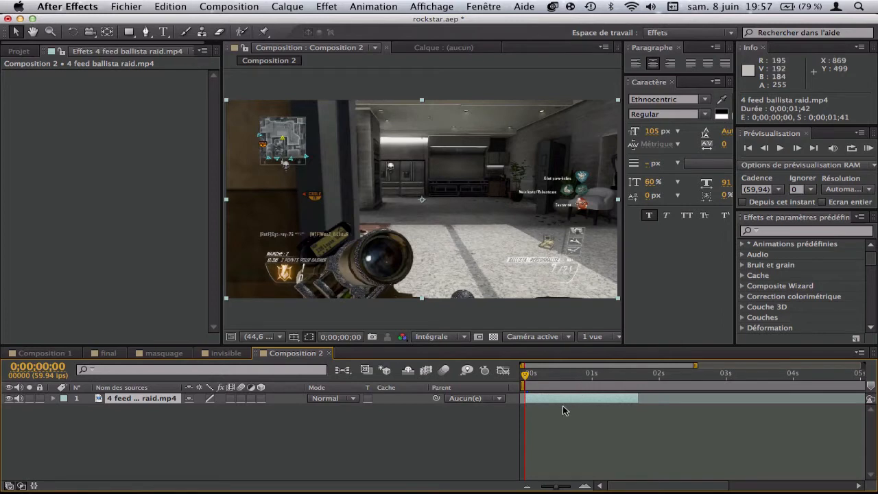
{"action": "left_click", "coordinate": [241, 33]}
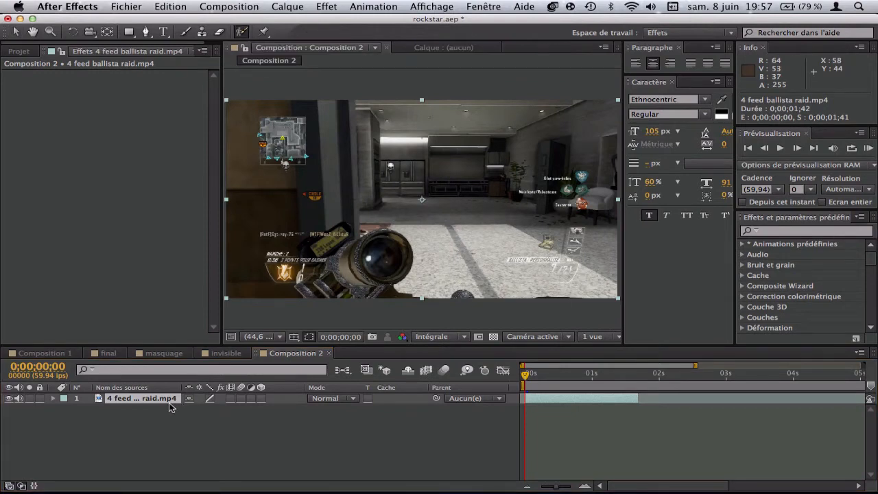
{"action": "left_click", "coordinate": [333, 243]}
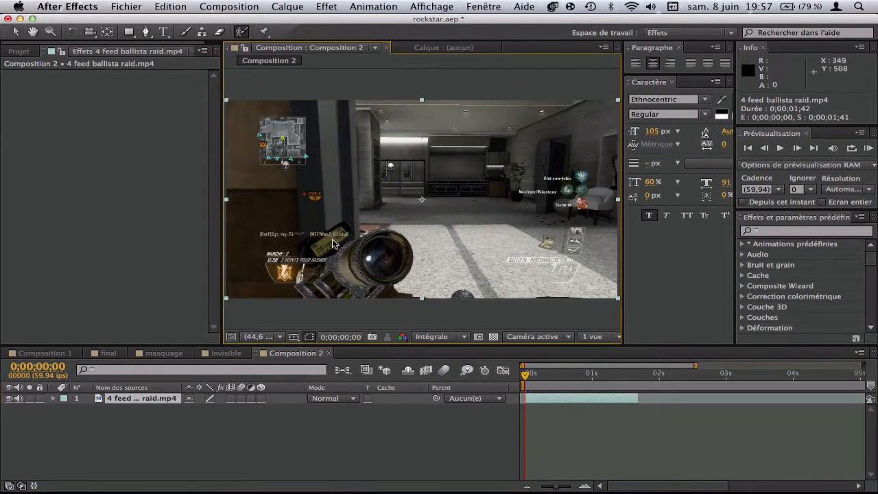
{"action": "double_click", "coordinate": [333, 243]}
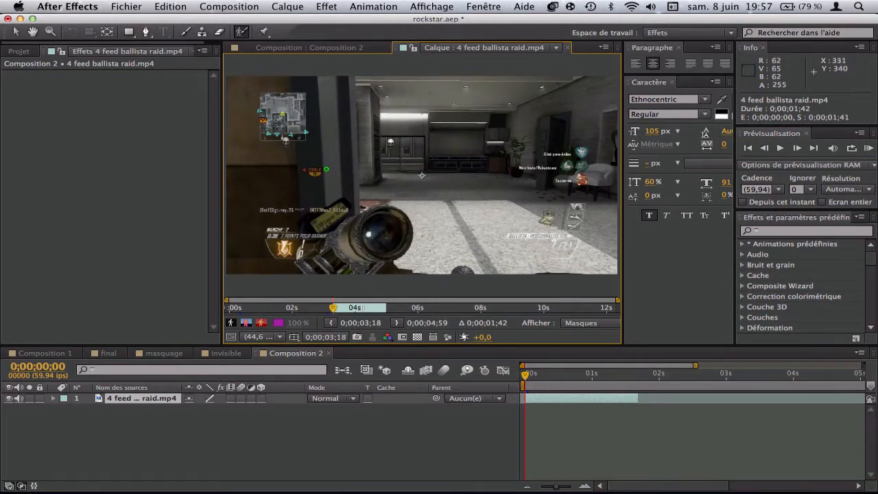
Paint Roto Brush foreground strokes along the weapon's lower edge and over the scope, undoing the misplaced first stroke beside the weapon.
{"action": "left_click", "coordinate": [50, 32]}
{"action": "left_click", "coordinate": [385, 269]}
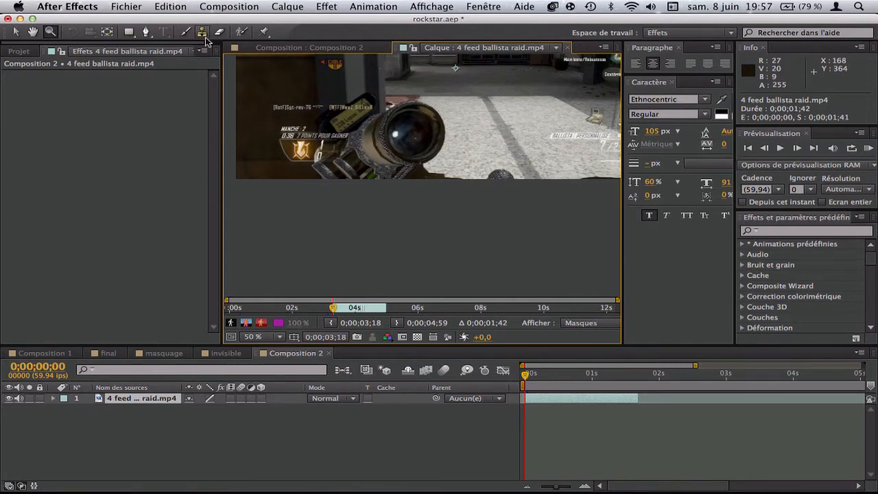
{"action": "left_click", "coordinate": [242, 32]}
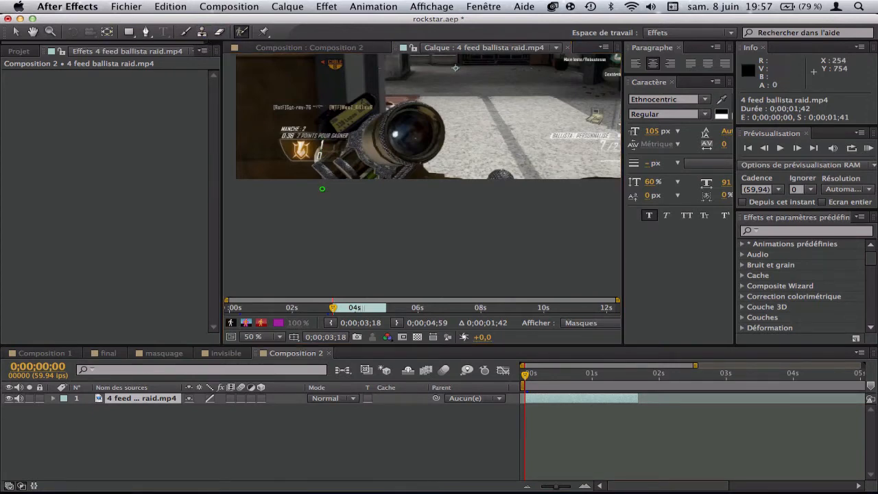
{"action": "left_click", "coordinate": [322, 185]}
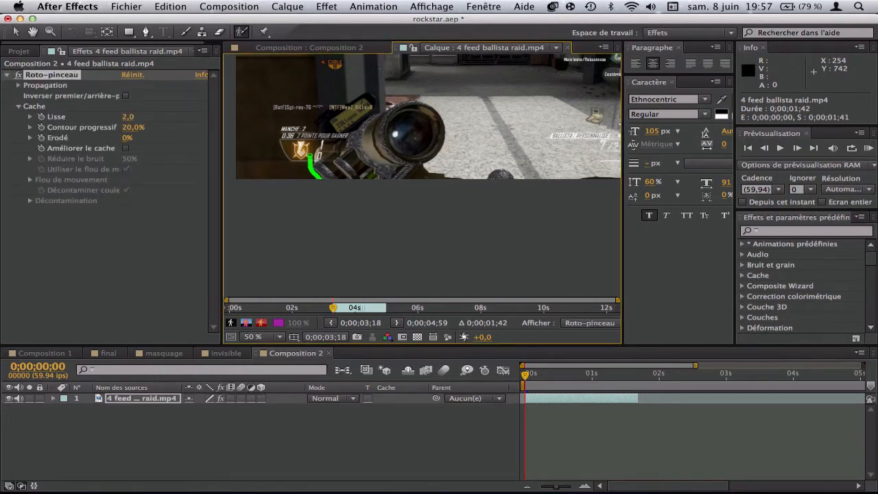
{"action": "key", "text": "super+z"}
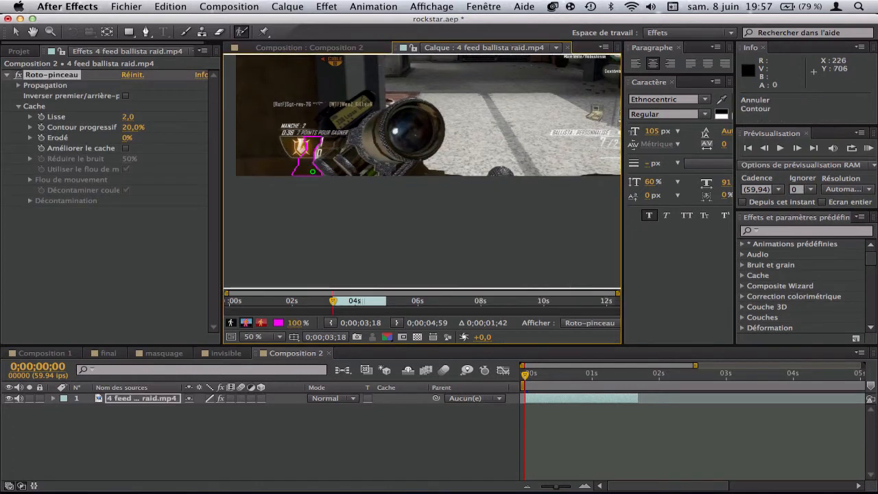
{"action": "left_click_drag", "start_coordinate": [334, 174], "coordinate": [319, 152]}
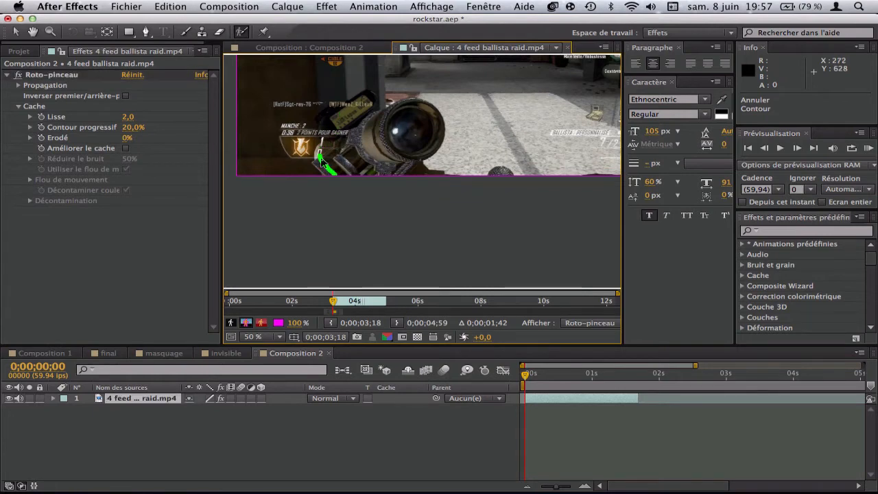
{"action": "left_click_drag", "start_coordinate": [369, 105], "coordinate": [443, 112]}
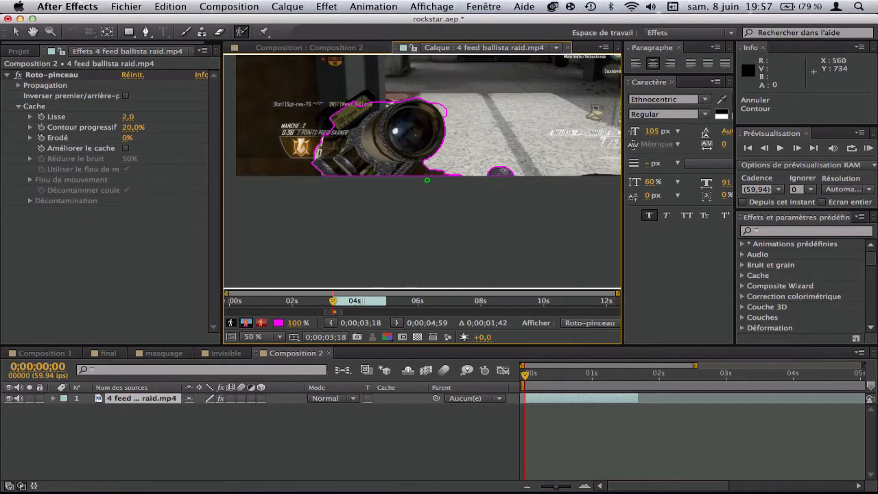
Correct the Roto Brush outline with strokes along the weapon's upper edge on the first two frames.
{"action": "left_click_drag", "start_coordinate": [364, 97], "coordinate": [378, 110]}
{"action": "mouse_move", "coordinate": [434, 96]}
{"action": "left_mouse_down"}
{"action": "mouse_move", "coordinate": [456, 126]}
{"action": "mouse_move", "coordinate": [439, 107]}
{"action": "left_mouse_up"}
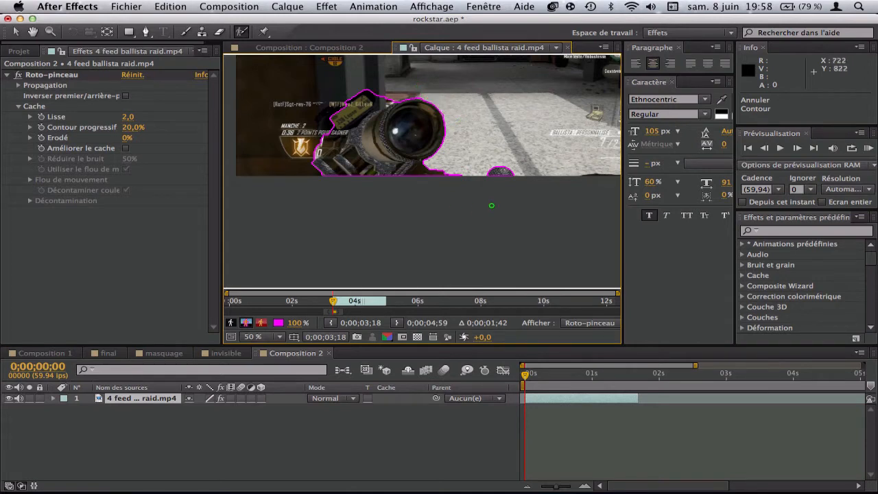
{"action": "left_click", "coordinate": [795, 148]}
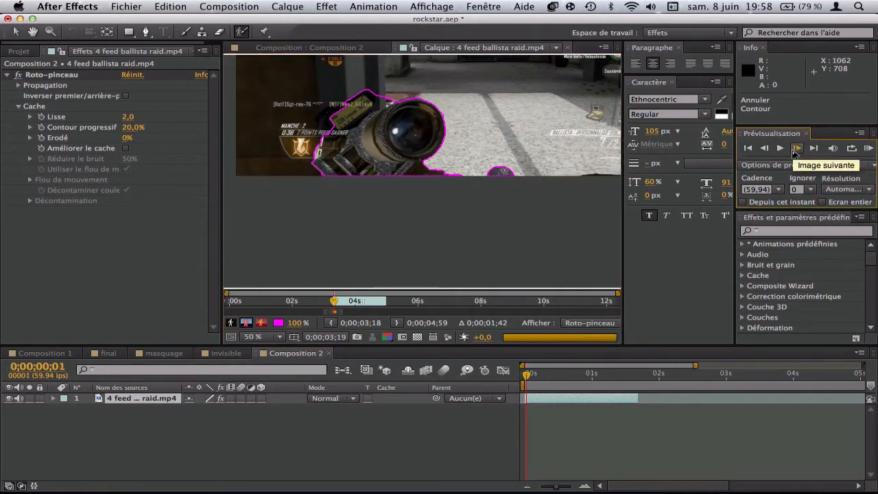
{"action": "mouse_move", "coordinate": [362, 83]}
{"action": "left_mouse_down"}
{"action": "mouse_move", "coordinate": [367, 112]}
{"action": "mouse_move", "coordinate": [370, 95]}
{"action": "left_mouse_up"}
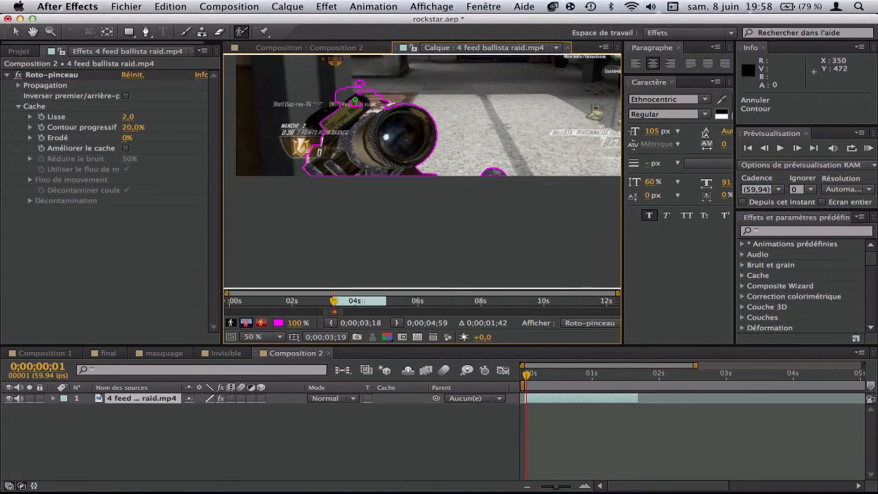
{"action": "left_click_drag", "start_coordinate": [396, 100], "coordinate": [380, 107]}
{"action": "left_click_drag", "start_coordinate": [345, 88], "coordinate": [381, 91]}
Close the empty second desktop in Mission Control and return to the After Effects project.
{"action": "key", "text": "F4"}
{"action": "key", "text": "F4"}
{"action": "key", "text": "F3"}
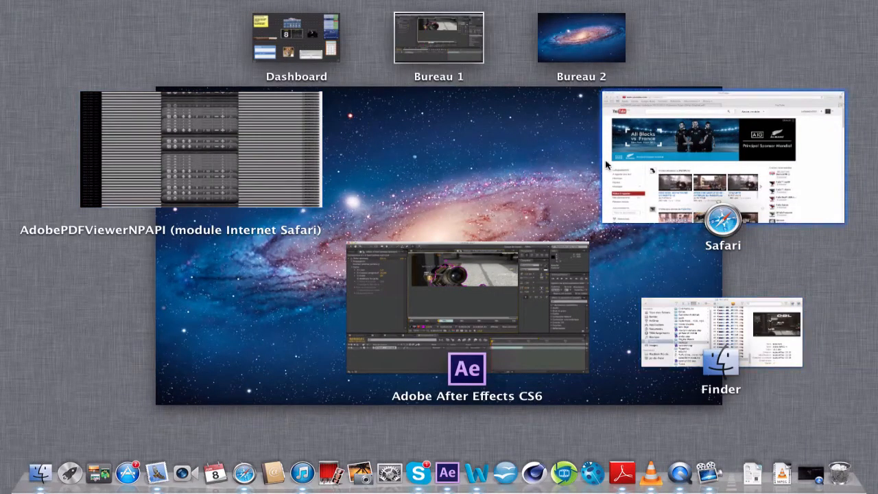
{"action": "left_click", "coordinate": [537, 12]}
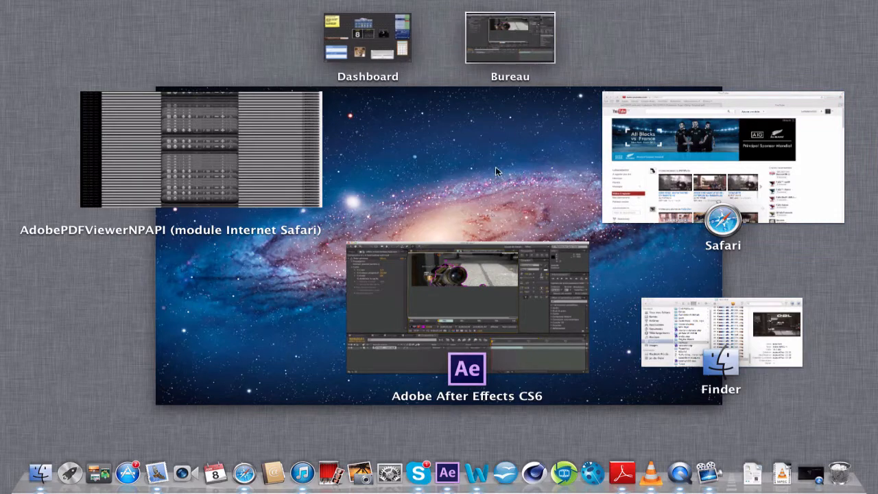
{"action": "left_click", "coordinate": [265, 166]}
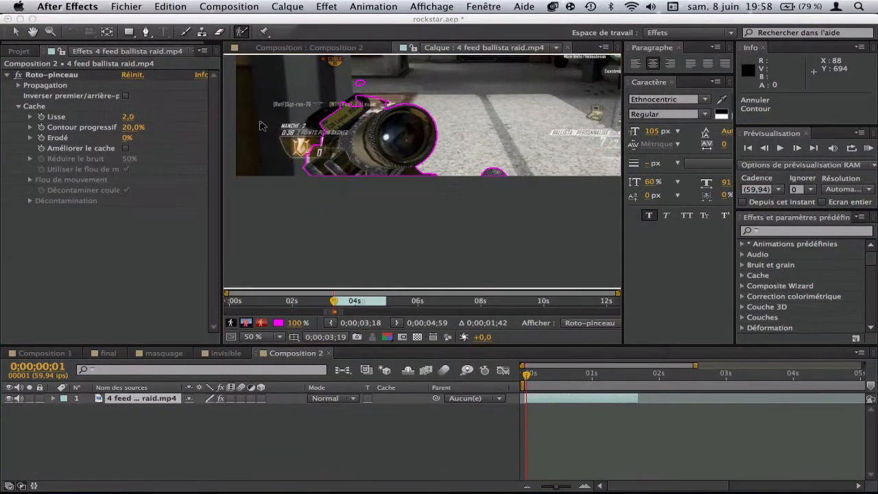
{"action": "left_click", "coordinate": [333, 207]}
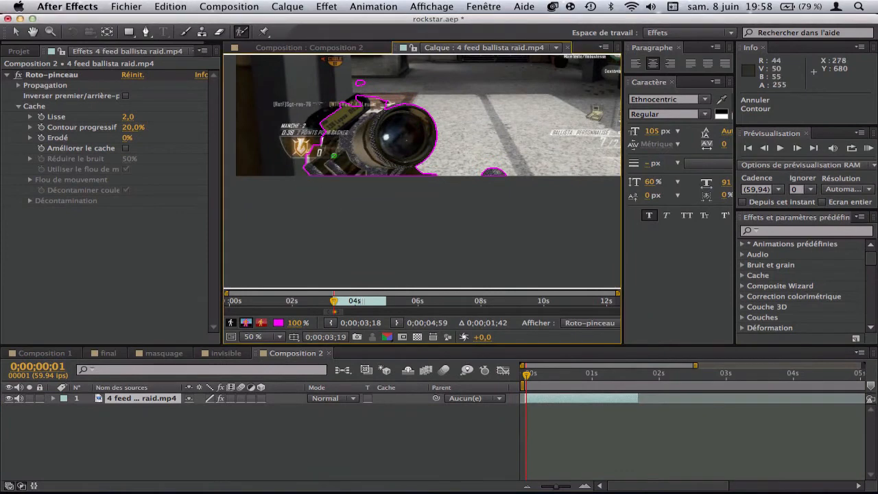
Subtract the stray areas above the weapon from the Roto Brush selection and add the missing dark part beside the sight.
{"action": "left_click_drag", "start_coordinate": [356, 85], "coordinate": [360, 84]}
{"action": "left_click_drag", "start_coordinate": [315, 122], "coordinate": [340, 112]}
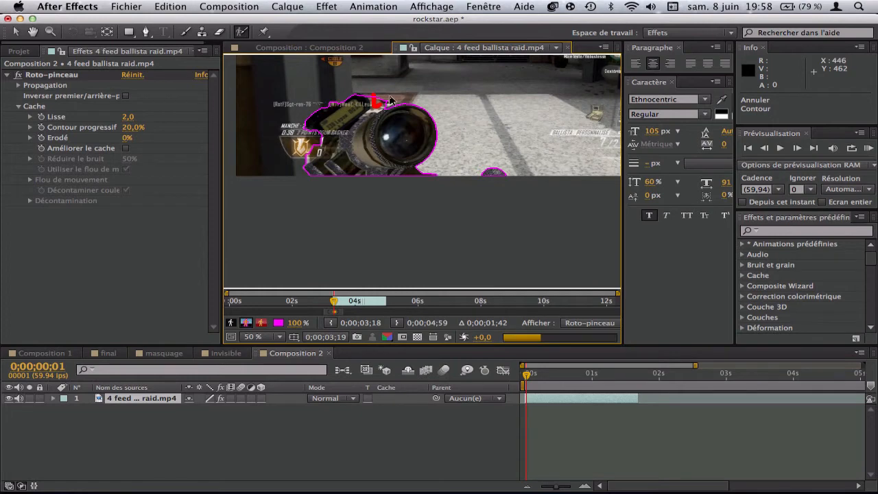
{"action": "left_click", "coordinate": [376, 98], "text": "alt"}
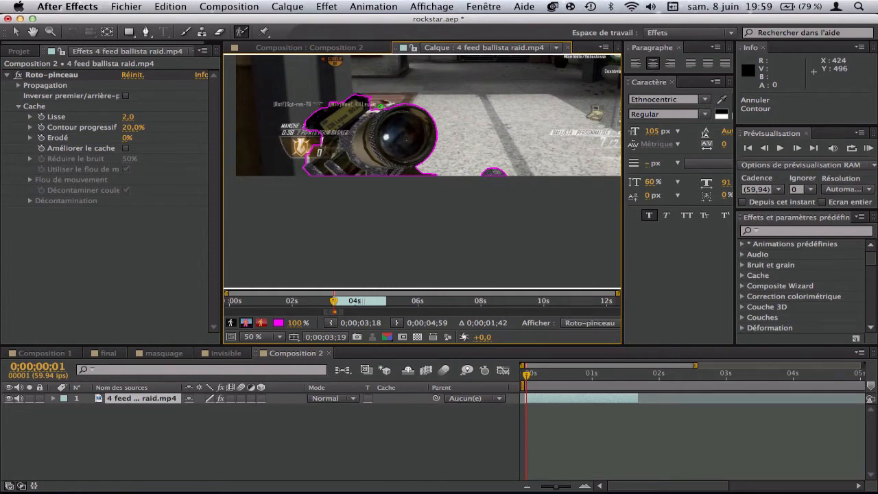
Advance eight frames from the second frame so the Roto Brush outline propagates through the clip.
{"action": "left_click", "coordinate": [797, 148]}
{"action": "left_click", "coordinate": [798, 148]}
{"action": "left_click", "coordinate": [798, 148]}
{"action": "left_click", "coordinate": [798, 149]}
{"action": "left_click", "coordinate": [799, 148]}
{"action": "left_click", "coordinate": [798, 149]}
{"action": "left_click", "coordinate": [798, 149]}
{"action": "left_click", "coordinate": [798, 148]}
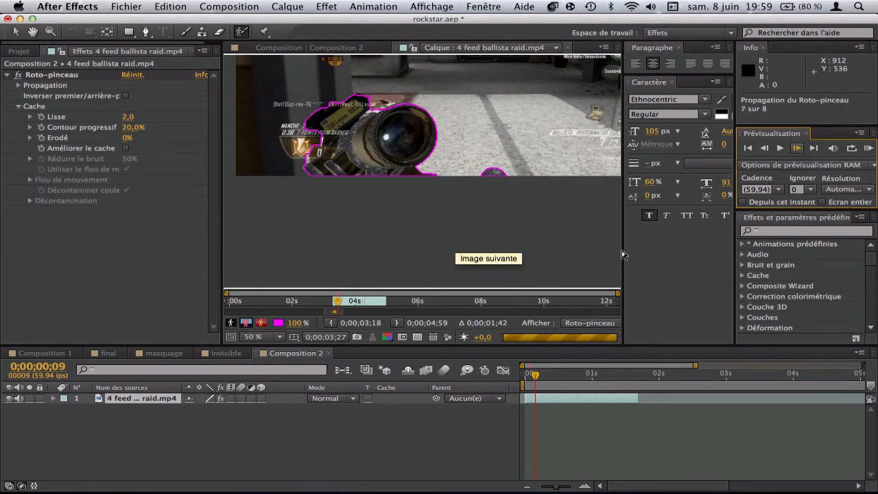
Widen the layer viewer, freeze the Roto Brush segmentation but stop it partway, and close the layer view.
{"action": "left_click_drag", "start_coordinate": [623, 255], "coordinate": [801, 220]}
{"action": "left_click", "coordinate": [741, 325]}
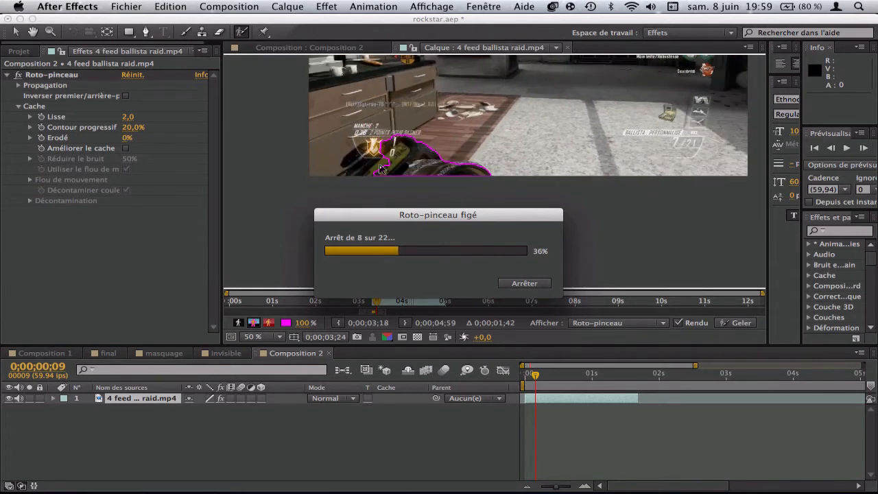
{"action": "left_click", "coordinate": [524, 283]}
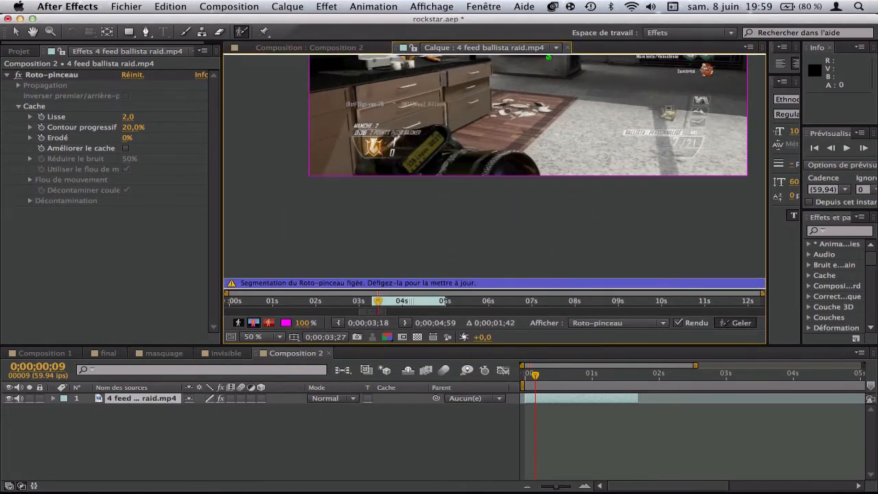
{"action": "left_click", "coordinate": [566, 47]}
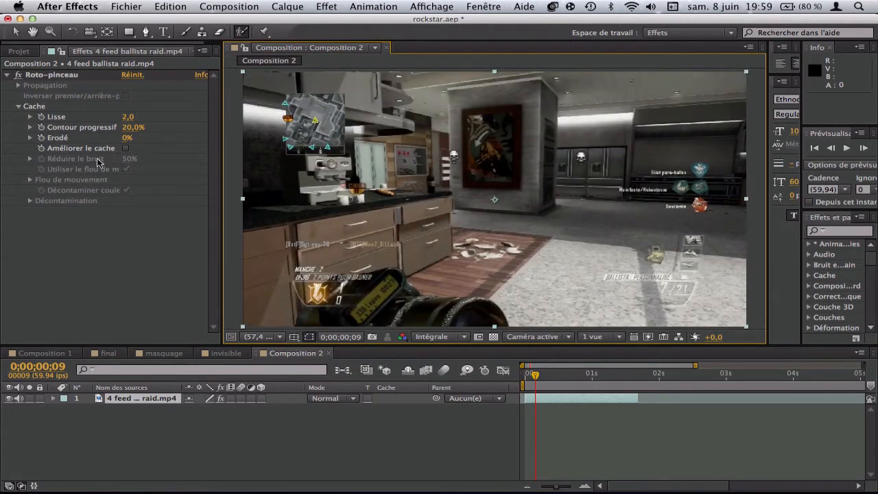
Delete the 4 feed ballista raid.mp4 layer from Composition 2.
{"action": "left_click", "coordinate": [77, 77]}
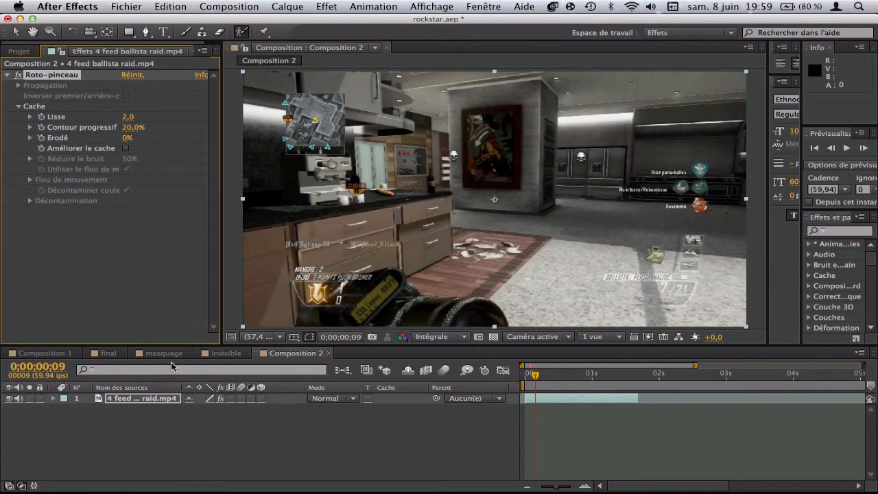
{"action": "left_click", "coordinate": [148, 399]}
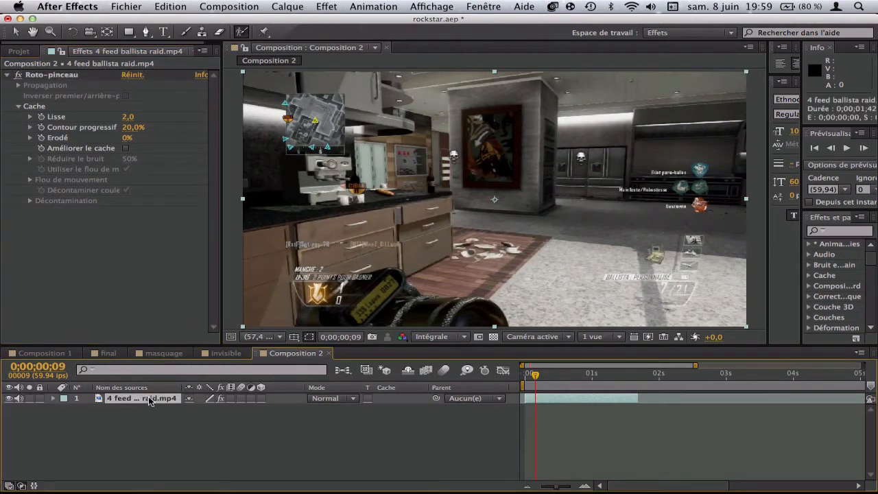
{"action": "key", "text": "Delete"}
Try the 4 feed ballista raid.mp4 layer from the invisible composition in Composition 2, and delete the pasted copy.
{"action": "left_click", "coordinate": [215, 353]}
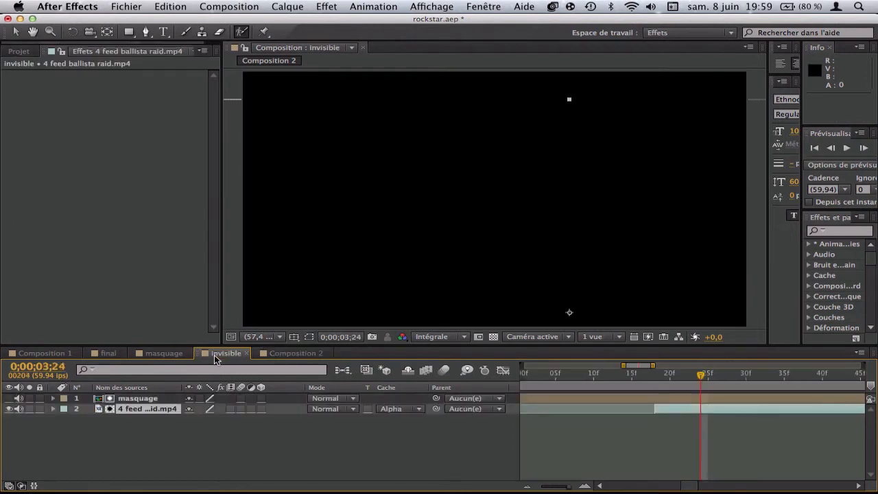
{"action": "left_click", "coordinate": [155, 409]}
{"action": "key", "text": "ctrl+c"}
{"action": "left_click", "coordinate": [296, 352]}
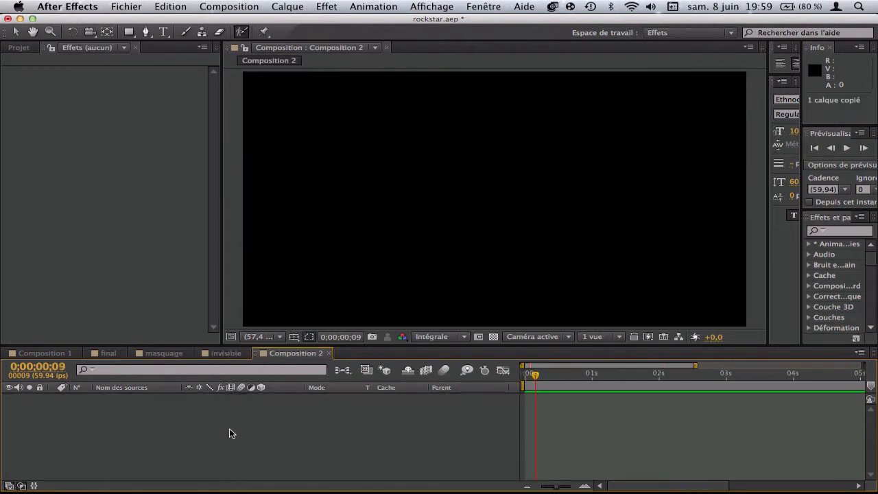
{"action": "key", "text": "ctrl+v"}
{"action": "left_click", "coordinate": [126, 399]}
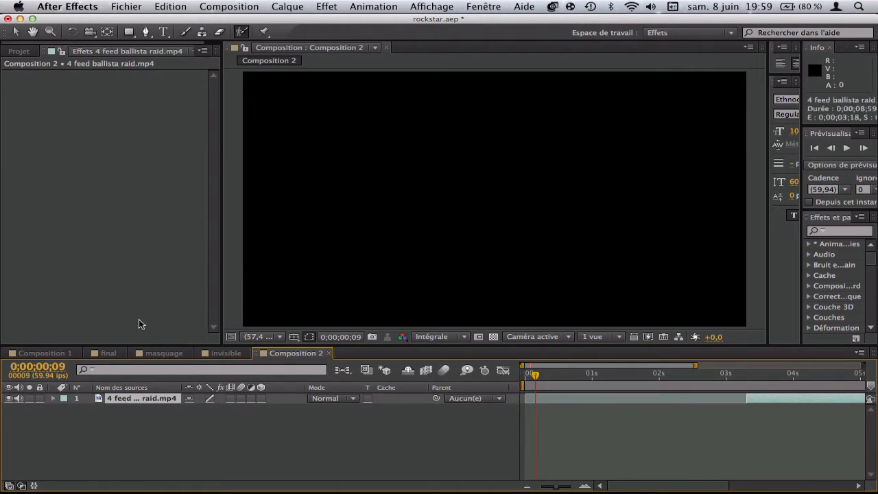
{"action": "left_click", "coordinate": [786, 382]}
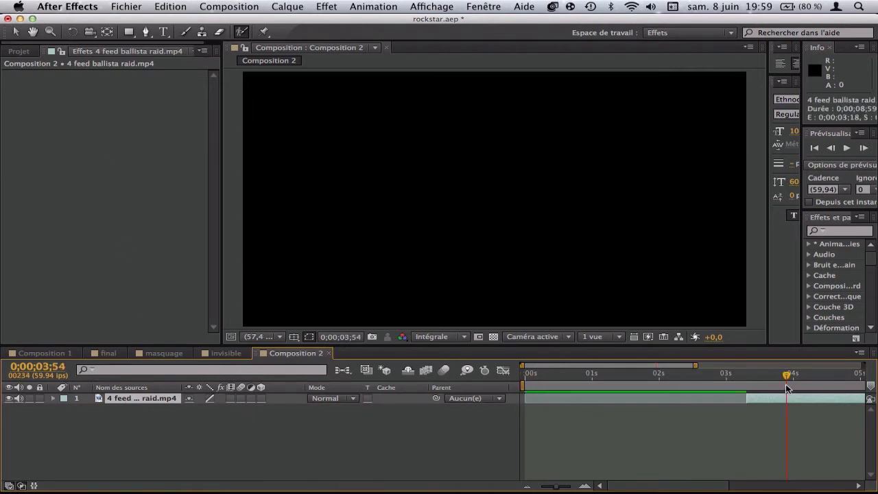
{"action": "key", "text": "Delete"}
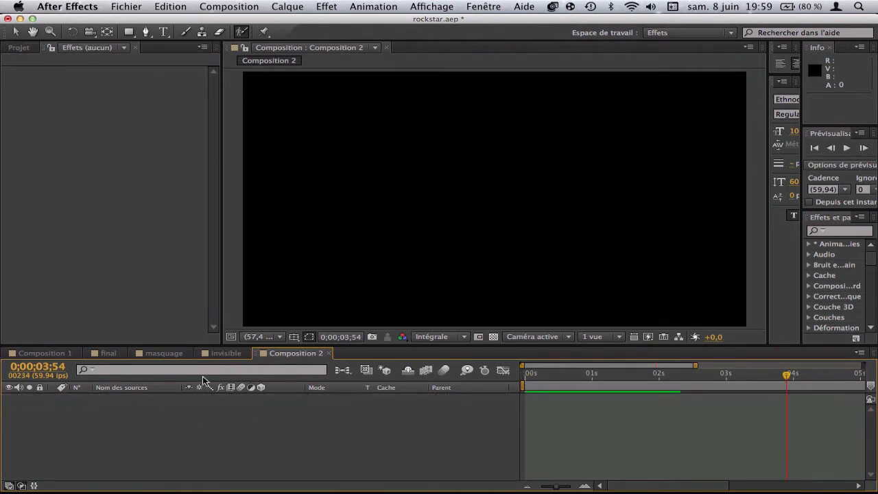
Copy the Roto Brush layer 4 feed ballista raid.mp4 from the masquage composition into Composition 2.
{"action": "left_click", "coordinate": [226, 353]}
{"action": "left_click", "coordinate": [162, 399]}
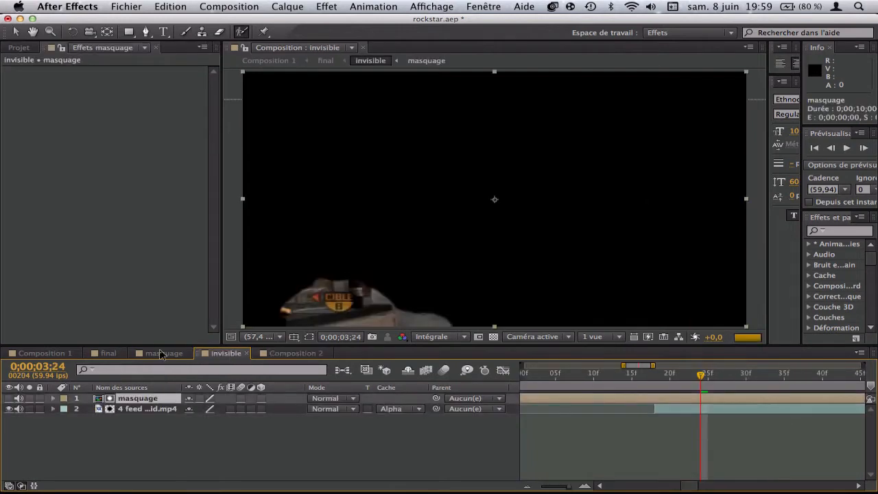
{"action": "left_click", "coordinate": [162, 353]}
{"action": "key", "text": "super+c"}
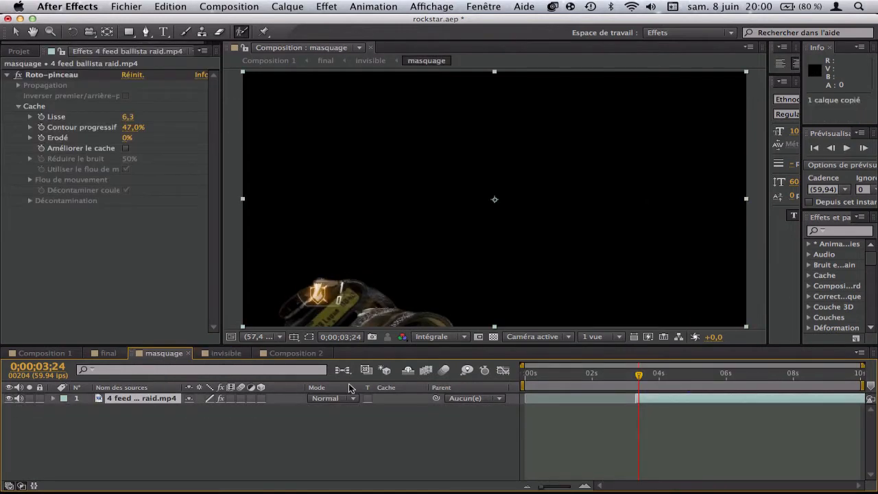
{"action": "left_click", "coordinate": [304, 355]}
{"action": "key", "text": "super+v"}
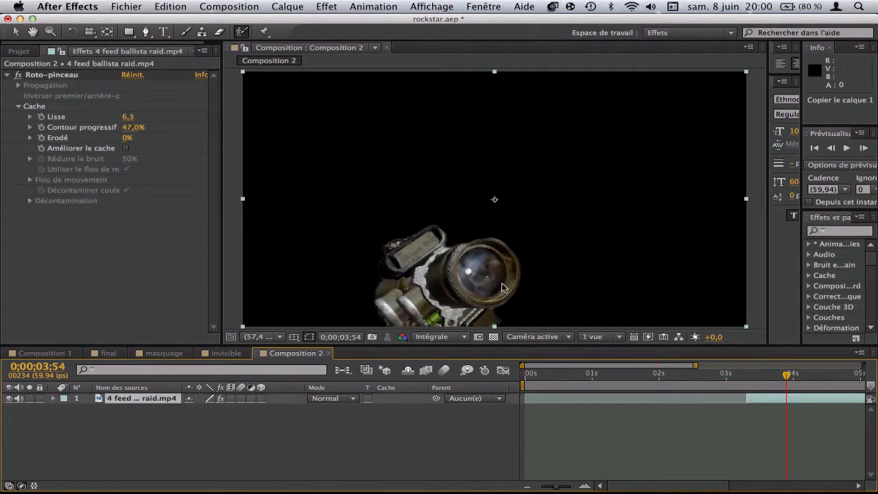
Preview the weapon cutout at 0;00;03;38 and set the Roto Brush smoothing (Lisse) to 1,8.
{"action": "left_click", "coordinate": [769, 374]}
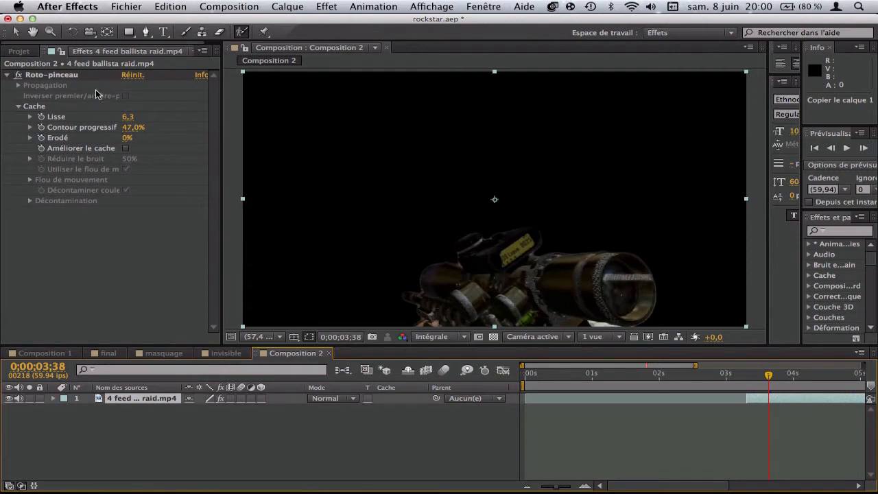
{"action": "left_click_drag", "start_coordinate": [127, 118], "coordinate": [167, 118]}
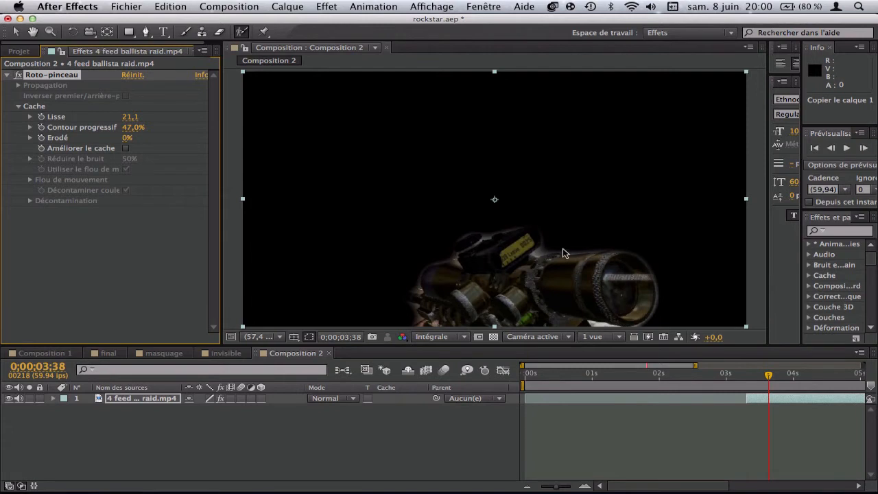
{"action": "left_click_drag", "start_coordinate": [131, 118], "coordinate": [26, 124]}
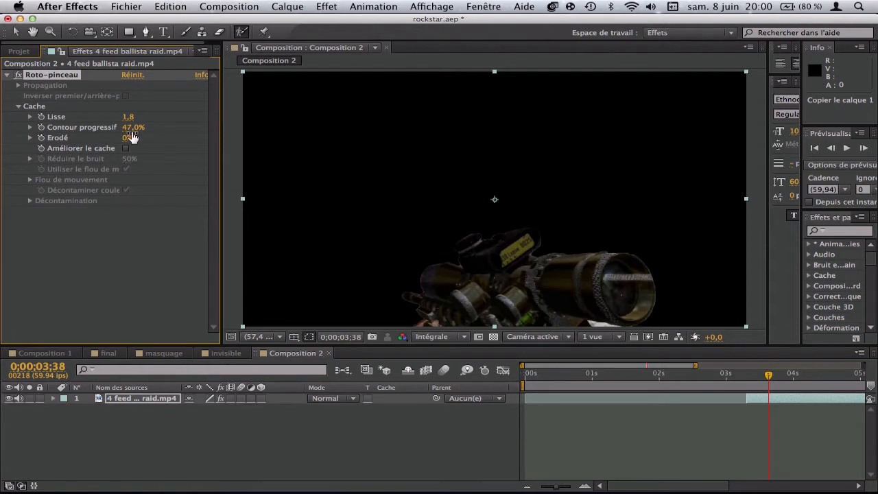
Try different Roto Brush feather and erode amounts, leaving Contour progressif at 79,0% and Erodé at 0%.
{"action": "left_click_drag", "start_coordinate": [118, 130], "coordinate": [78, 137]}
{"action": "left_click_drag", "start_coordinate": [135, 127], "coordinate": [683, 115]}
{"action": "left_click_drag", "start_coordinate": [126, 138], "coordinate": [70, 146]}
{"action": "left_click_drag", "start_coordinate": [132, 127], "coordinate": [121, 127]}
{"action": "left_click_drag", "start_coordinate": [128, 128], "coordinate": [83, 134]}
{"action": "left_click_drag", "start_coordinate": [135, 127], "coordinate": [3, 288]}
{"action": "left_click_drag", "start_coordinate": [133, 128], "coordinate": [468, 102]}
{"action": "left_click_drag", "start_coordinate": [126, 128], "coordinate": [200, 138]}
Duplicate the 4 feed ballista raid.mp4 layer and remove the Roto-pinceau effect from the upper copy.
{"action": "left_click", "coordinate": [758, 401]}
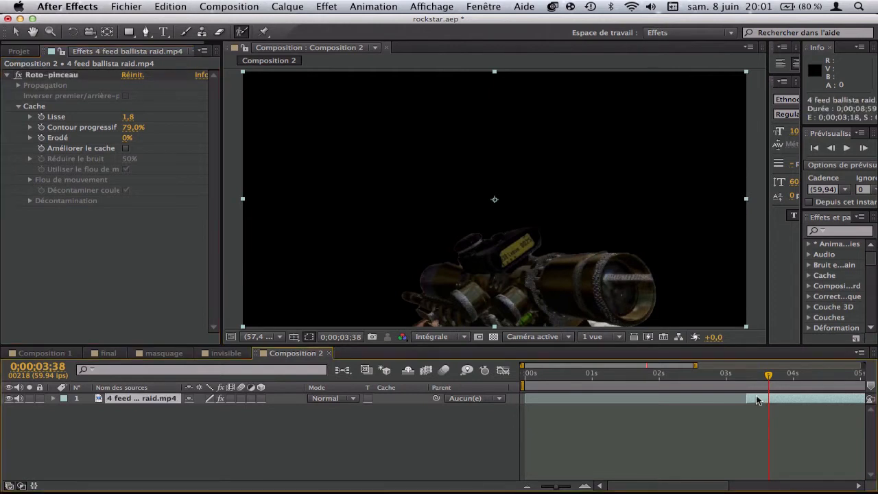
{"action": "key", "text": "super+d"}
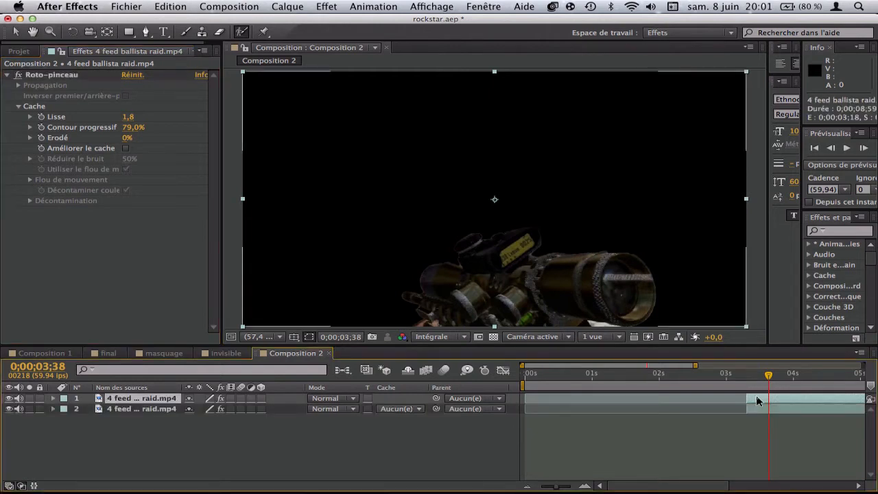
{"action": "left_click", "coordinate": [33, 76]}
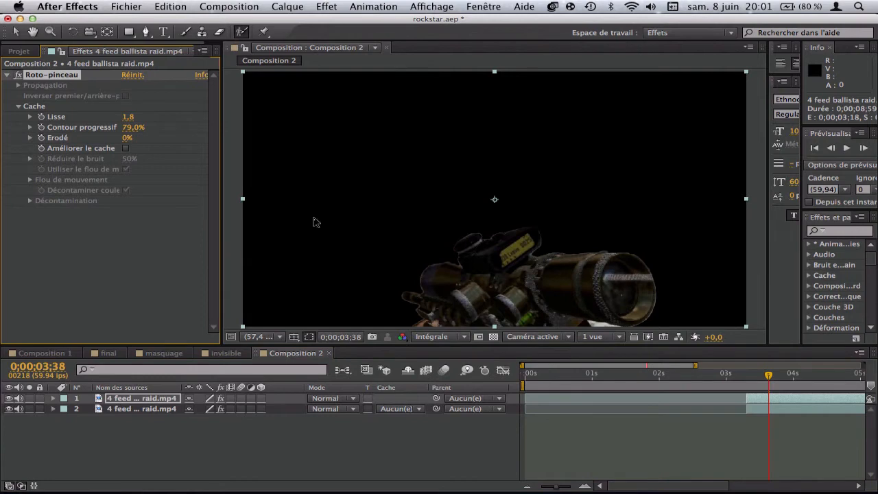
{"action": "key", "text": "Delete"}
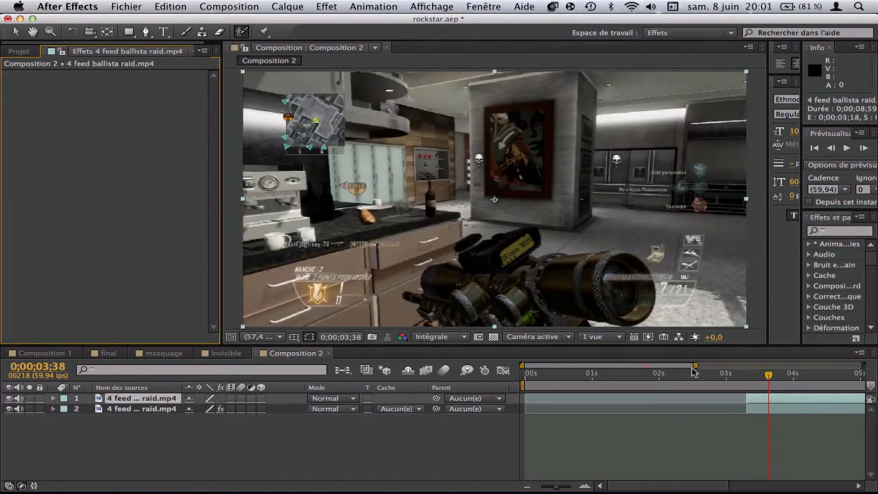
Move the full-frame 4 feed ballista raid.mp4 layer beneath the Roto Brush copy and select the Roto Brush layer.
{"action": "left_click_drag", "start_coordinate": [695, 365], "coordinate": [774, 365]}
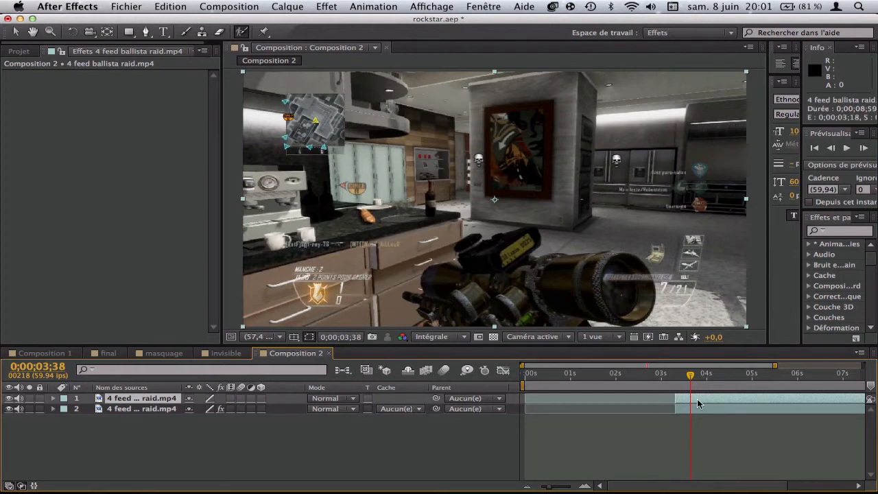
{"action": "key", "text": "super+z"}
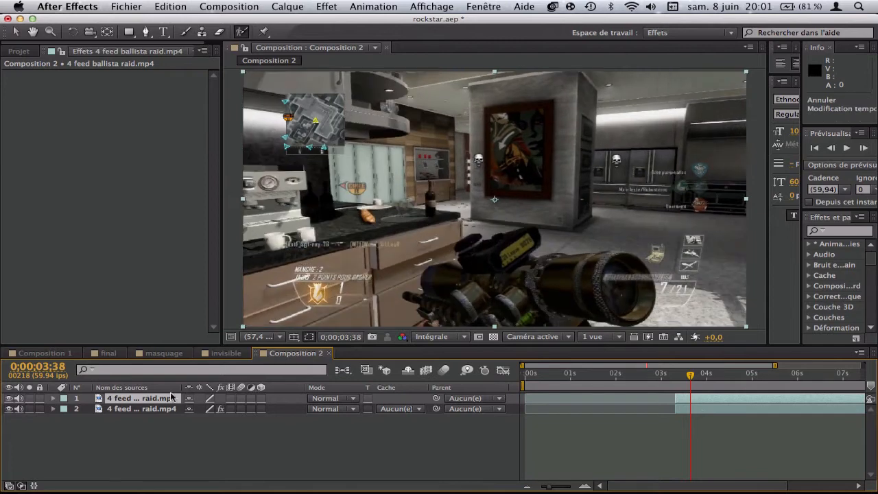
{"action": "left_click_drag", "start_coordinate": [154, 402], "coordinate": [153, 418]}
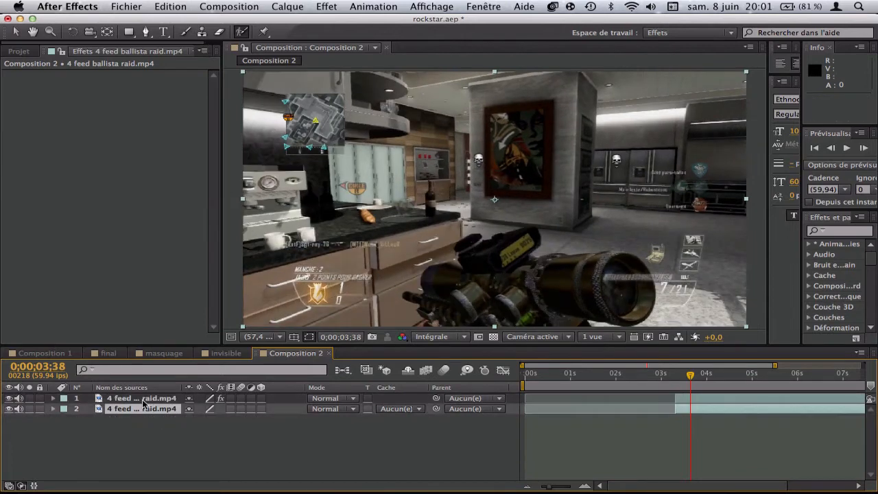
{"action": "left_click", "coordinate": [142, 402]}
{"action": "left_click", "coordinate": [142, 410]}
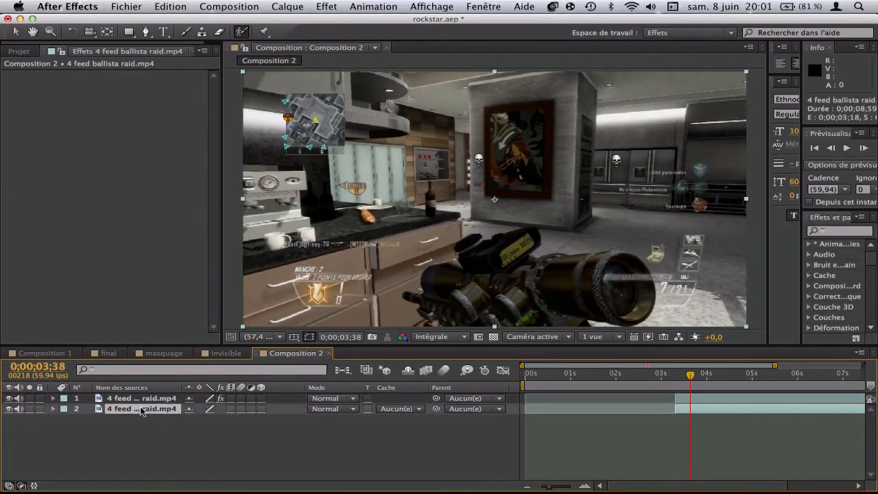
{"action": "left_click", "coordinate": [141, 400]}
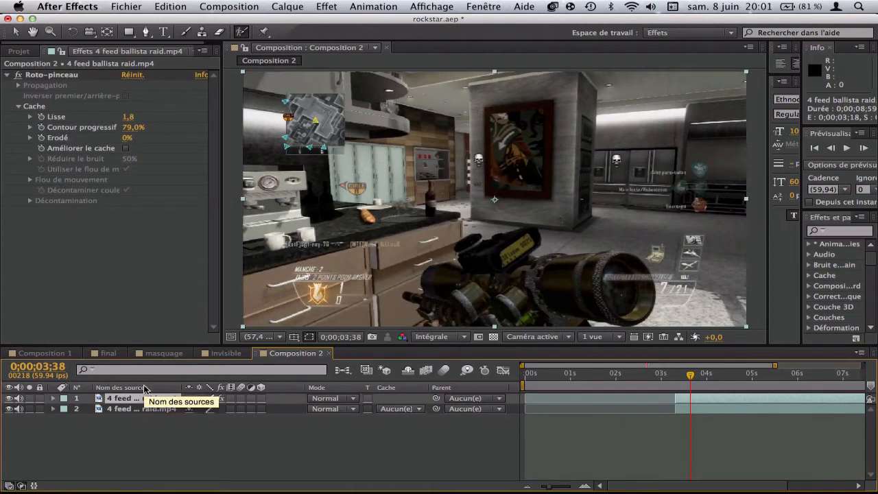
Precompose the Roto Brush layer as masquage2, moving all attributes into the new composition.
{"action": "key", "text": "super+shift+c"}
{"action": "left_click", "coordinate": [425, 193]}
{"action": "triple_click", "coordinate": [463, 126]}
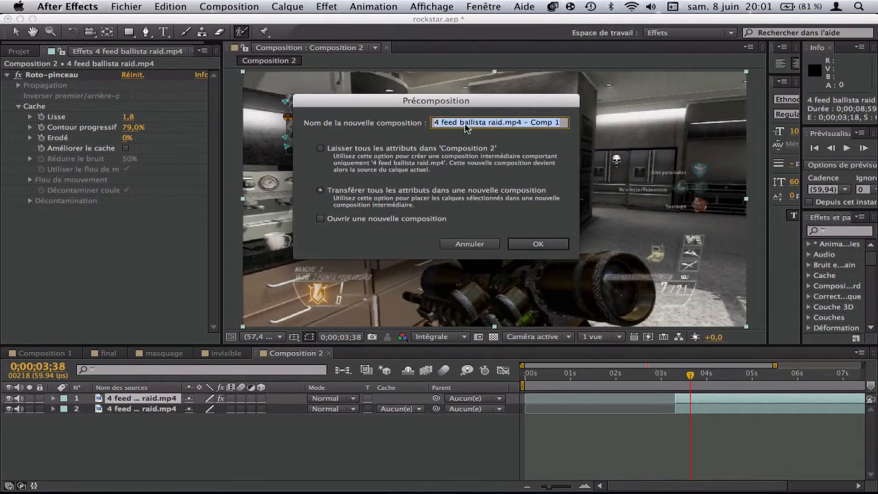
{"action": "type", "text": "masquag"}
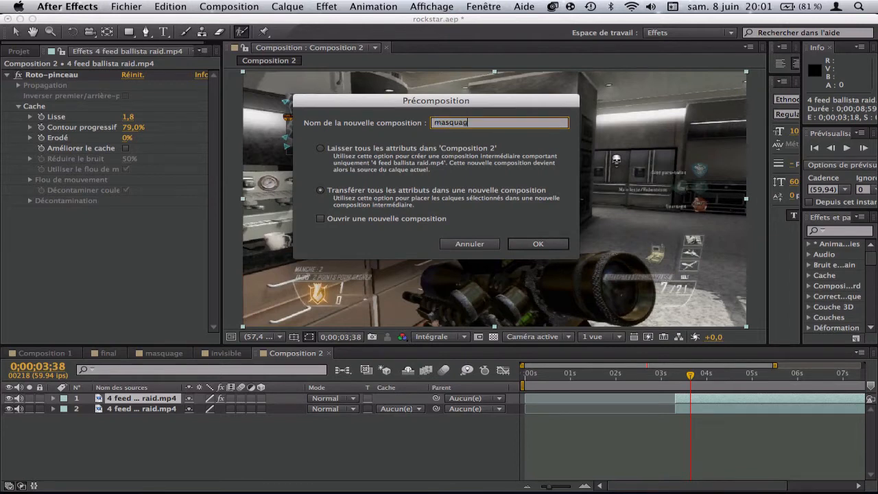
{"action": "key", "text": "Return"}
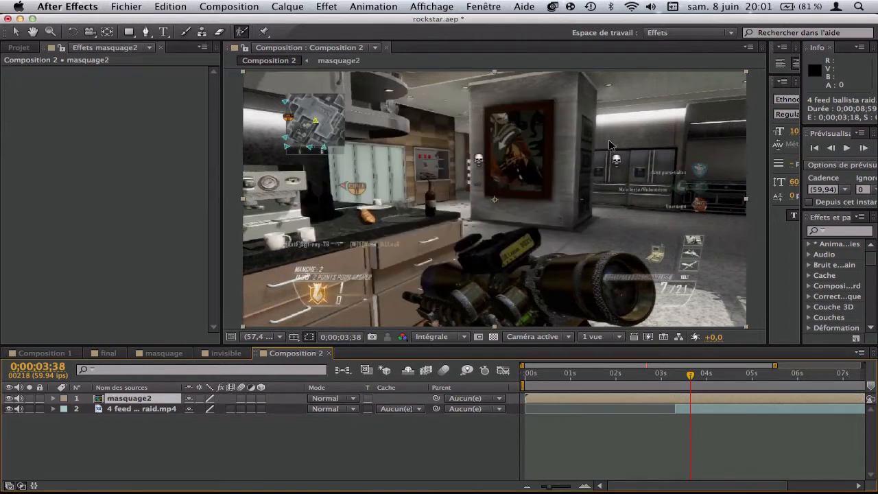
{"action": "left_click", "coordinate": [727, 409]}
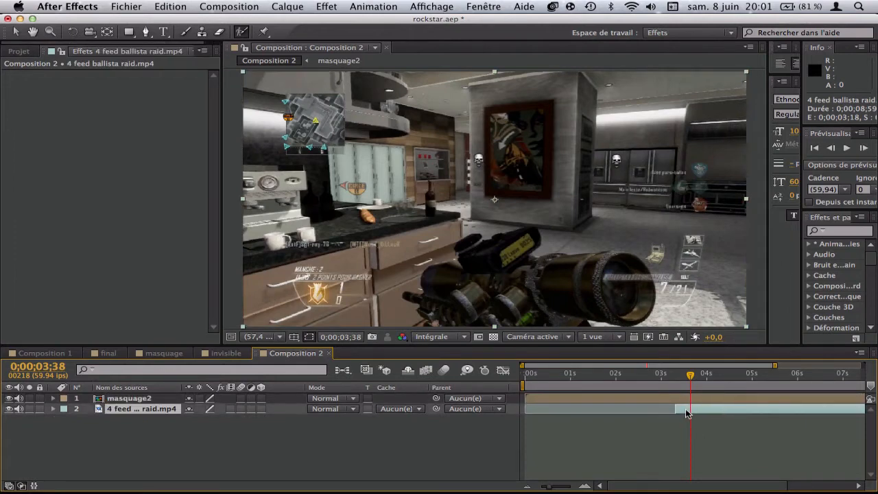
{"action": "key", "text": "s"}
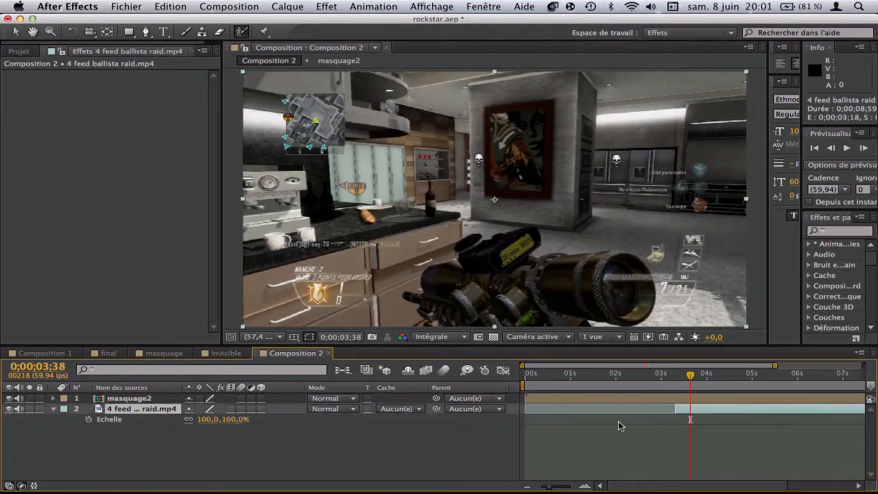
{"action": "left_click_drag", "start_coordinate": [204, 420], "coordinate": [216, 422]}
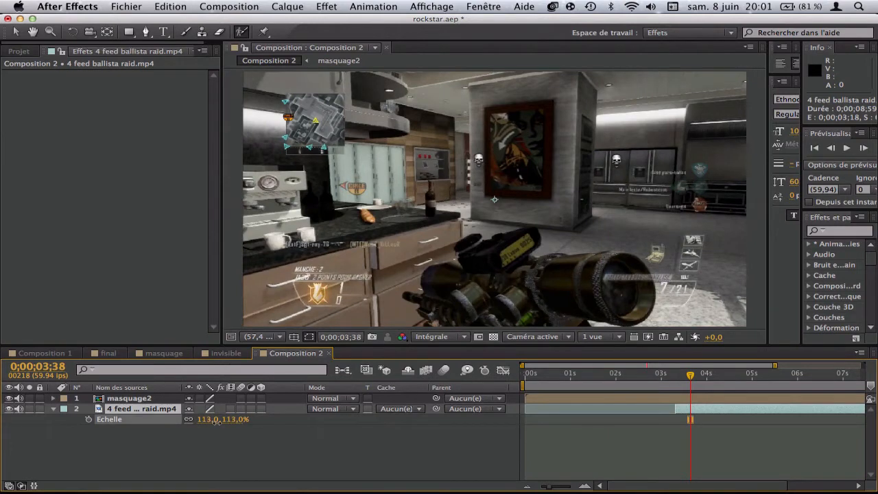
{"action": "key", "text": "super+z"}
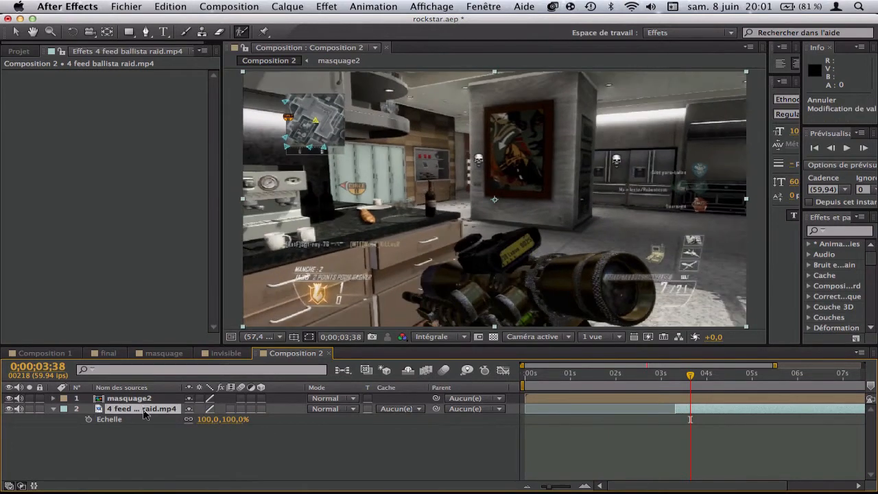
Duplicate the 4 feed ballista raid.mp4 layer and scale the upper copy to 146%.
{"action": "left_click", "coordinate": [144, 409]}
{"action": "key", "text": "super+d"}
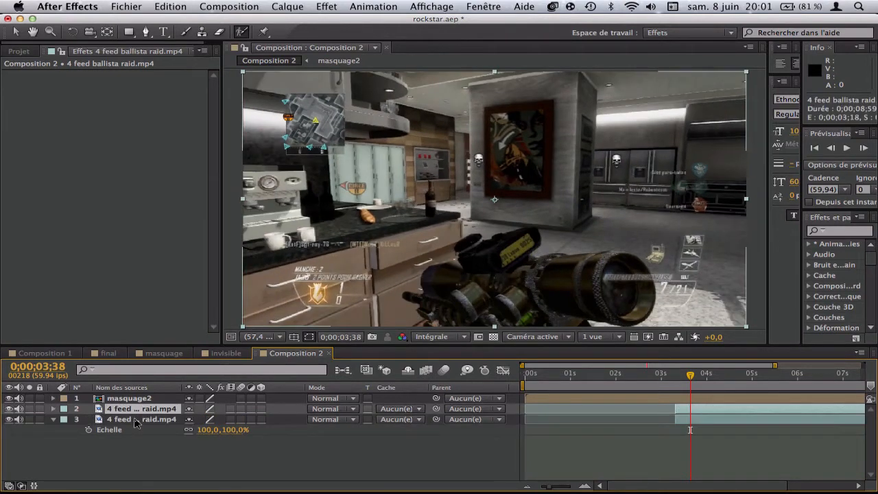
{"action": "left_click", "coordinate": [135, 419]}
{"action": "key", "text": "p"}
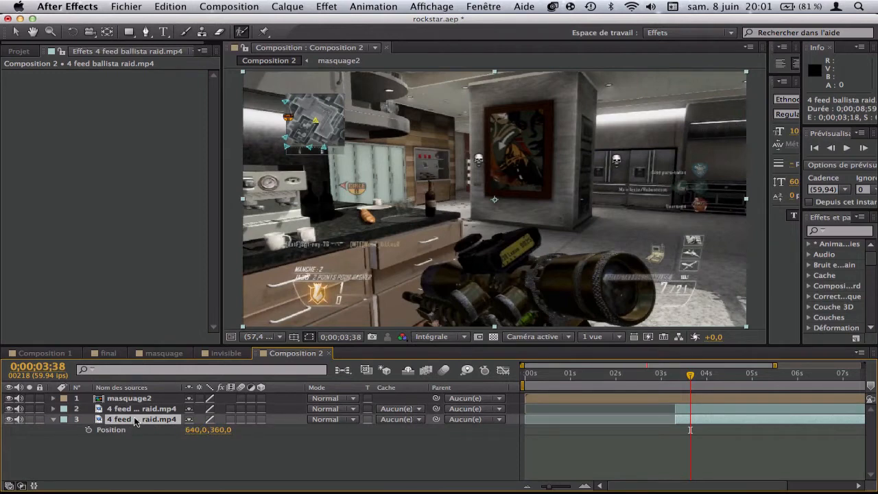
{"action": "key", "text": "apostrophe"}
{"action": "key", "text": "p"}
{"action": "key", "text": "apostrophe"}
{"action": "left_click", "coordinate": [134, 410]}
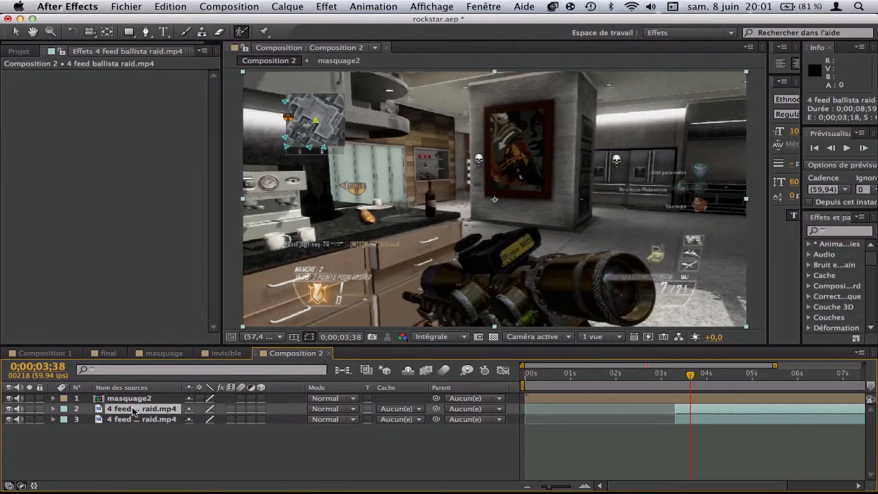
{"action": "key", "text": "s"}
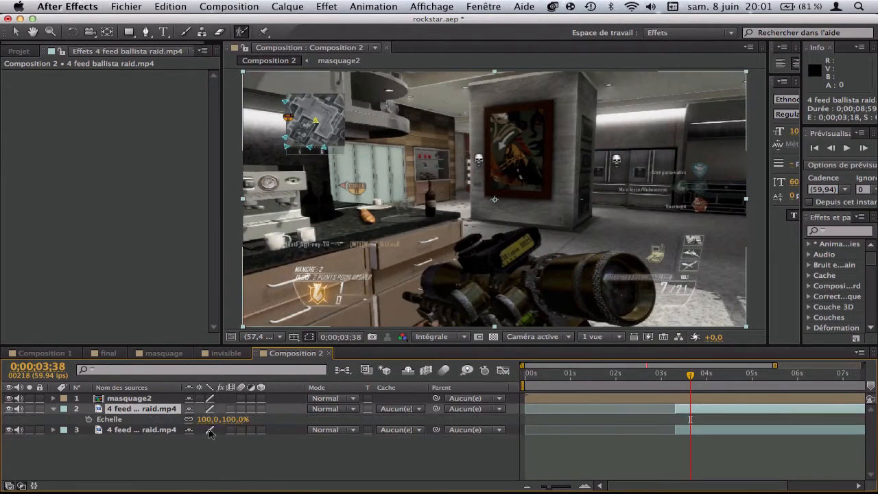
{"action": "left_click_drag", "start_coordinate": [228, 418], "coordinate": [235, 419]}
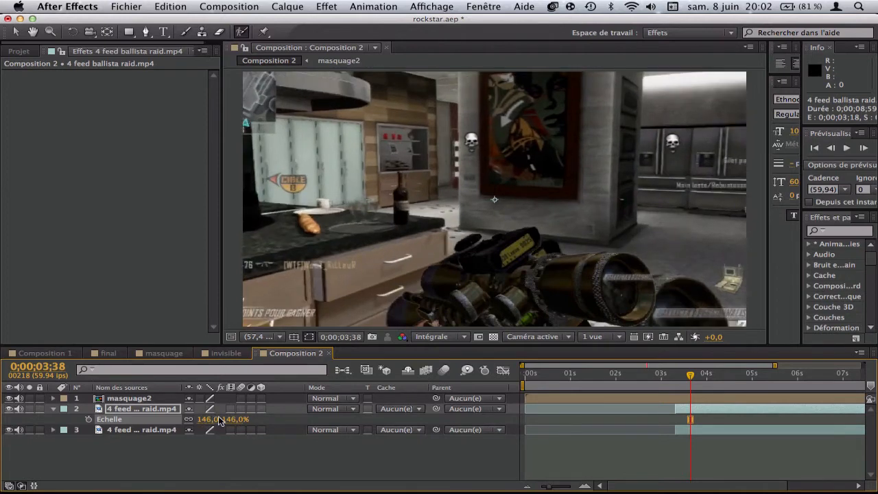
Offset the enlarged 4 feed ballista raid.mp4 copy to position 1022,0, 605,0.
{"action": "key", "text": "p"}
{"action": "left_click_drag", "start_coordinate": [218, 421], "coordinate": [265, 425]}
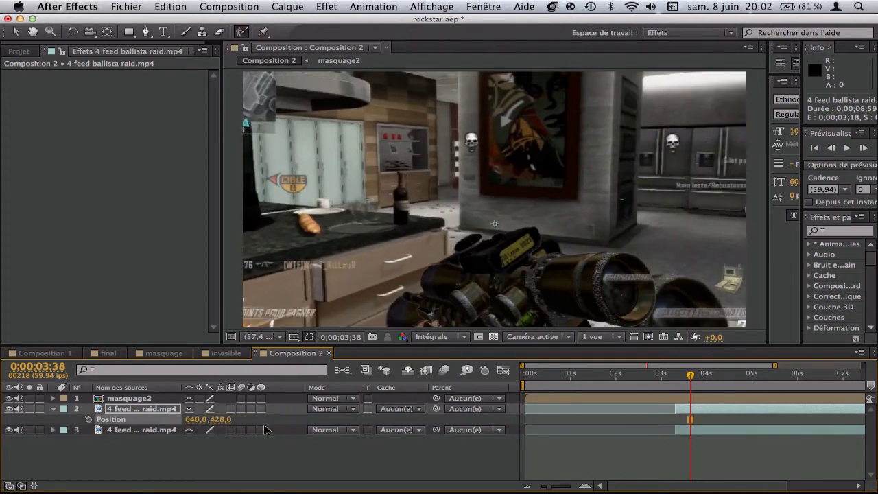
{"action": "left_click_drag", "start_coordinate": [195, 419], "coordinate": [325, 420]}
{"action": "left_click_drag", "start_coordinate": [215, 418], "coordinate": [304, 411]}
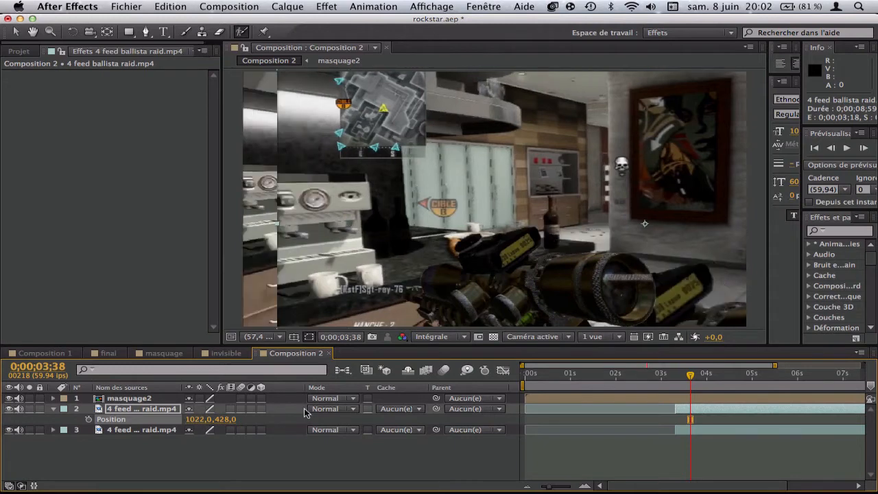
{"action": "left_click_drag", "start_coordinate": [230, 419], "coordinate": [319, 447]}
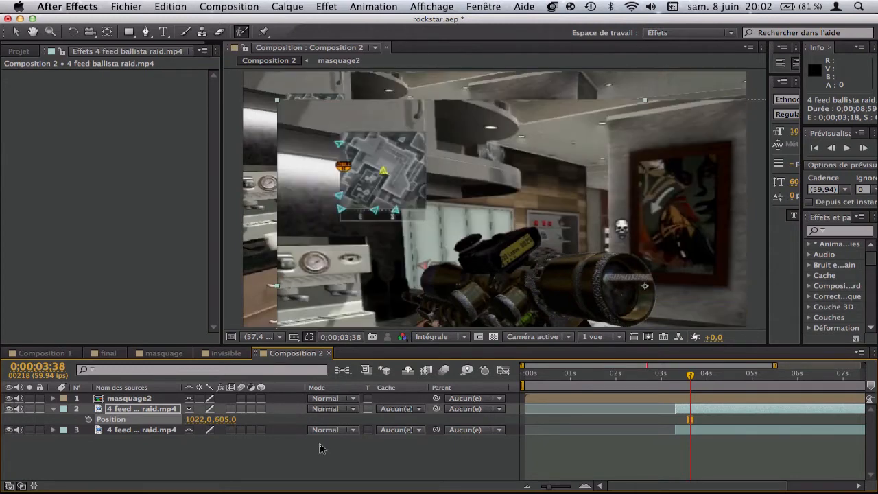
Apply the Alpha masquage2 track matte to the enlarged gameplay copy and collapse its properties.
{"action": "left_click", "coordinate": [337, 409]}
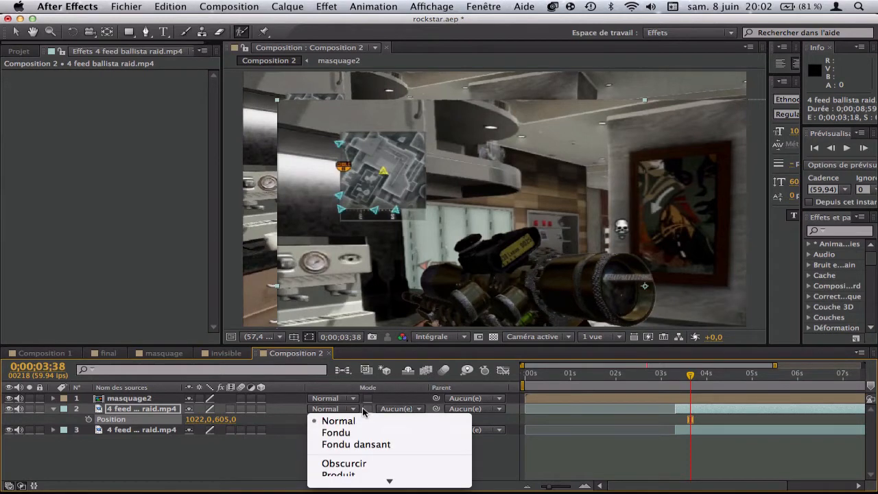
{"action": "left_click", "coordinate": [285, 392]}
{"action": "left_click", "coordinate": [397, 409]}
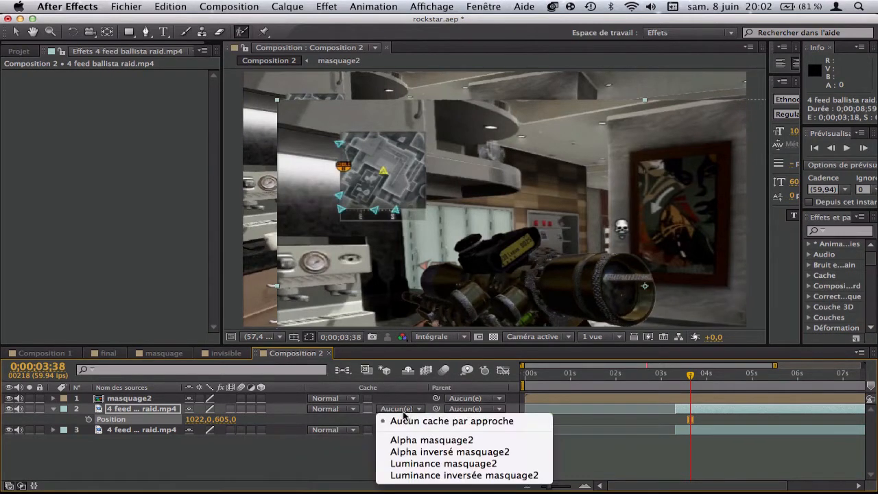
{"action": "left_click", "coordinate": [432, 440]}
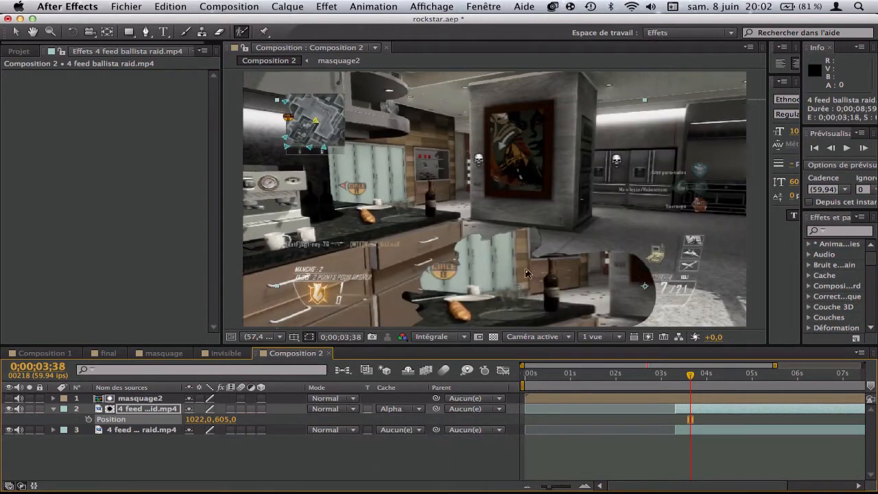
{"action": "left_click", "coordinate": [404, 410]}
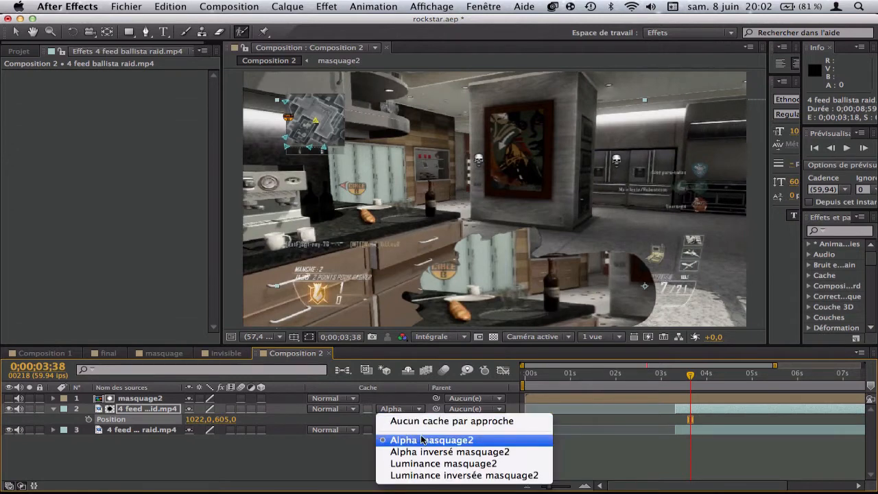
{"action": "left_click", "coordinate": [317, 447]}
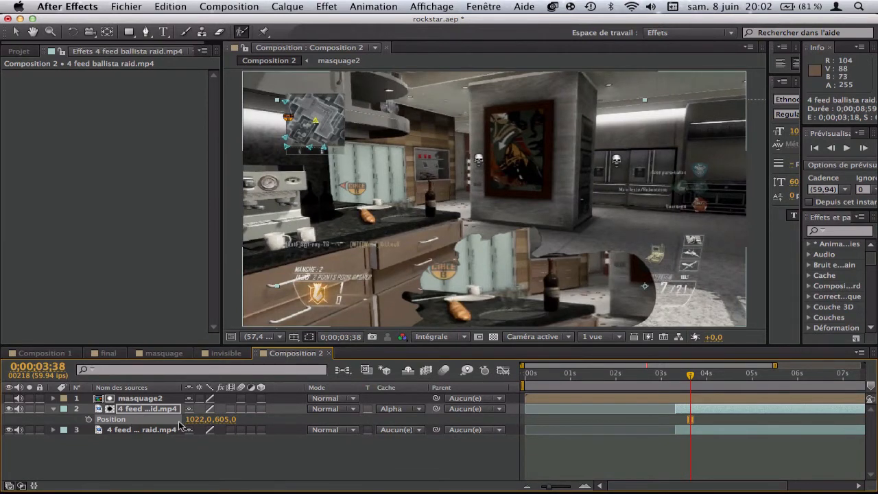
{"action": "left_click", "coordinate": [55, 408]}
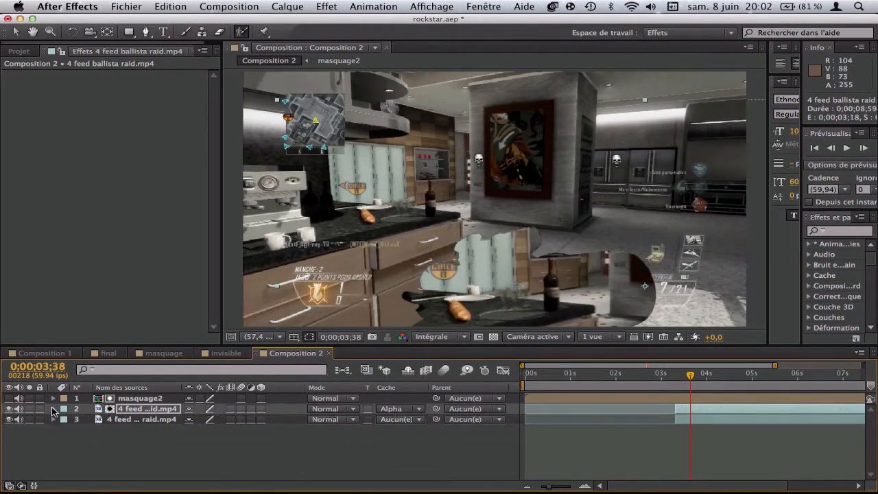
Precompose masquage2 and its alpha-matted gameplay layer together as invsible.
{"action": "left_click", "coordinate": [152, 401], "text": "shift"}
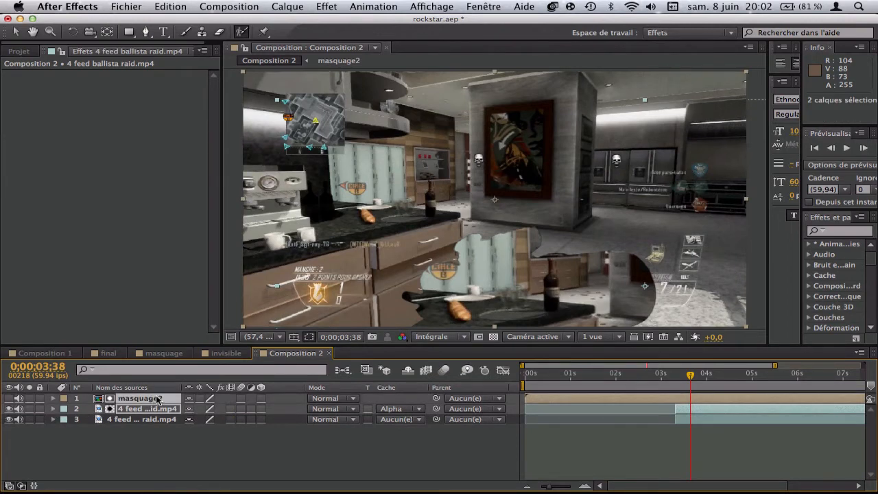
{"action": "left_click", "coordinate": [225, 353]}
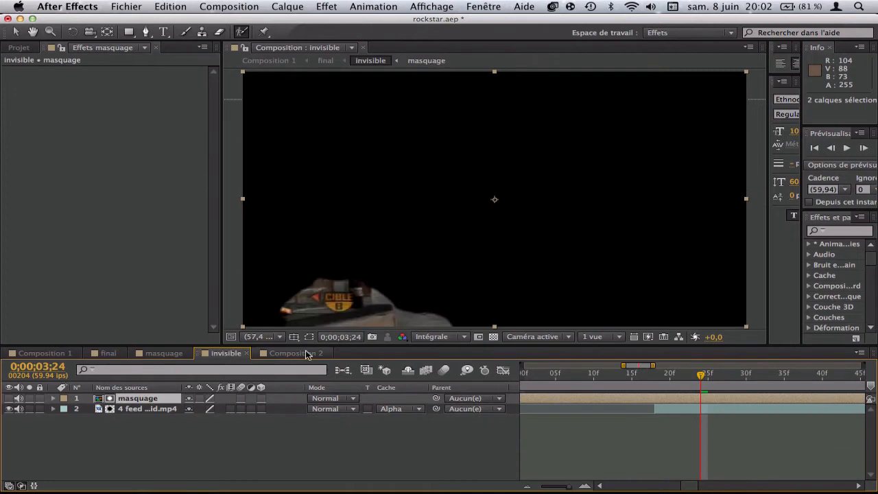
{"action": "left_click", "coordinate": [295, 353]}
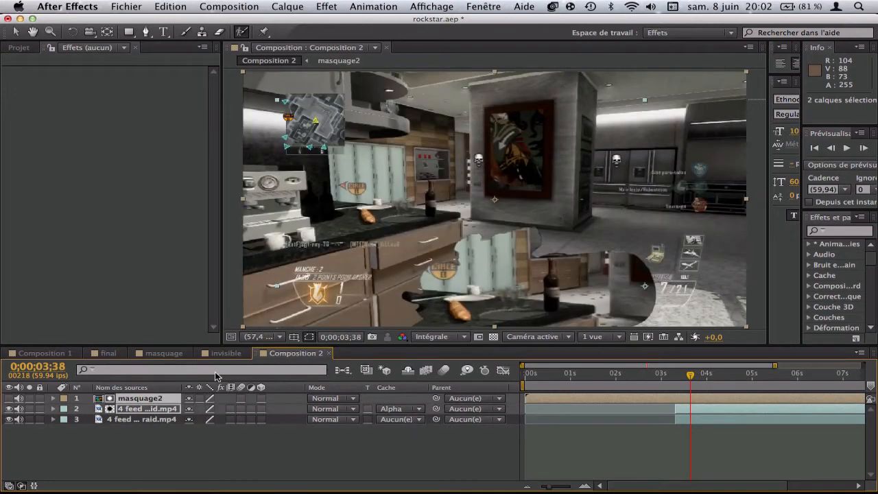
{"action": "key", "text": "super+shift+c"}
{"action": "type", "text": "invsible"}
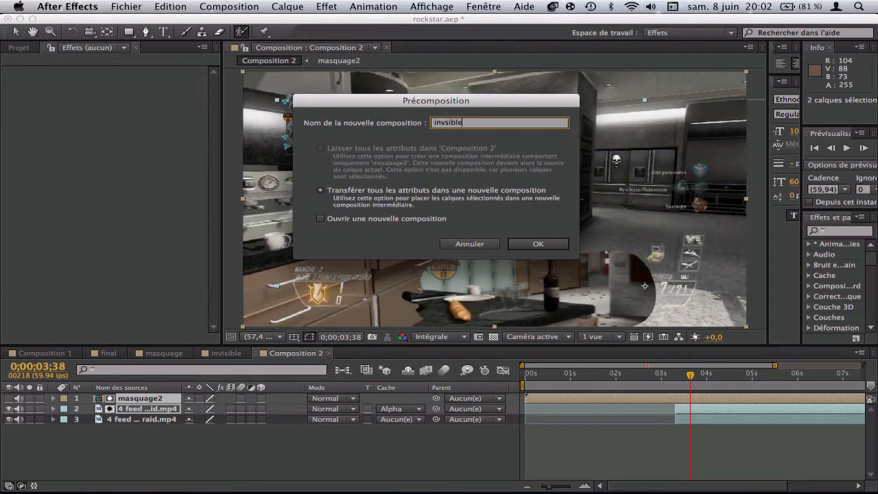
{"action": "key", "text": "Return"}
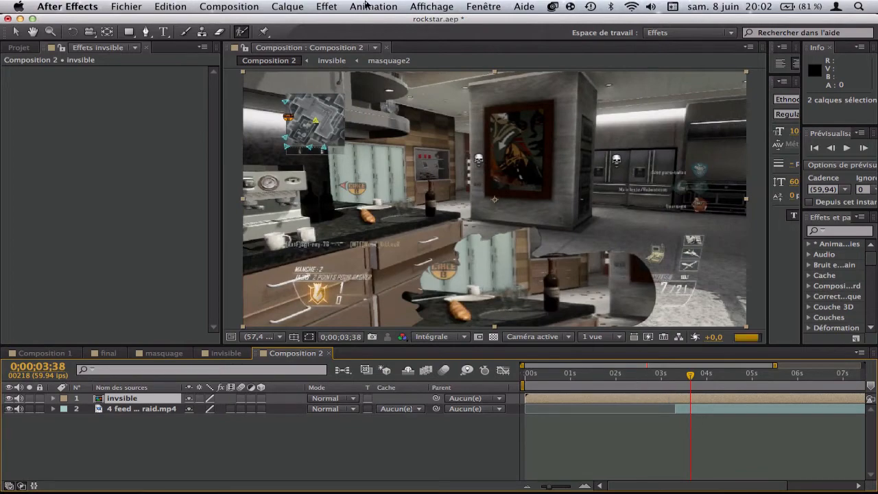
Add the Mosaïque effect to the invsible layer with 135 horizontal and 131 vertical tiles.
{"action": "left_click", "coordinate": [327, 6]}
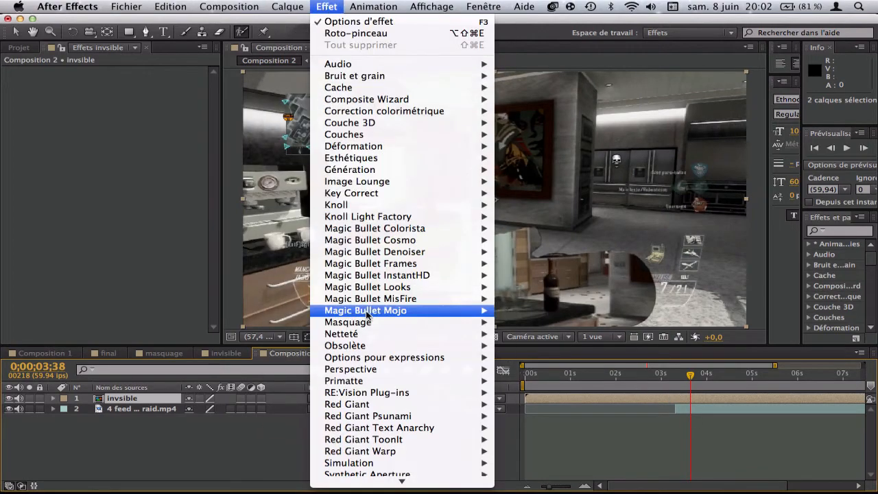
{"action": "mouse_move", "coordinate": [439, 141]}
{"action": "mouse_move", "coordinate": [437, 157]}
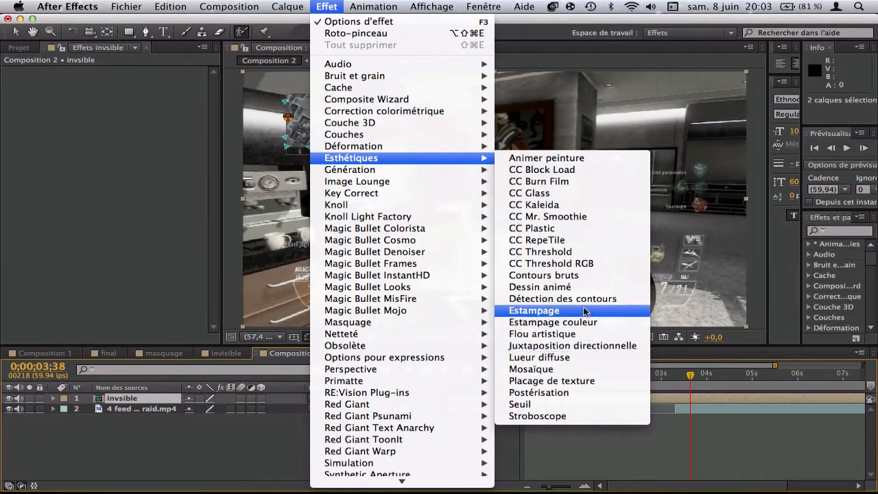
{"action": "left_click", "coordinate": [582, 371]}
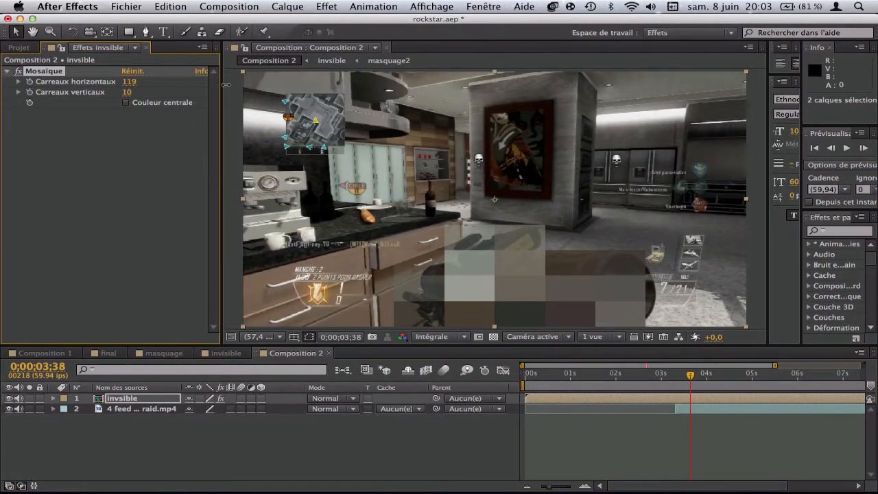
{"action": "left_click_drag", "start_coordinate": [126, 92], "coordinate": [142, 92]}
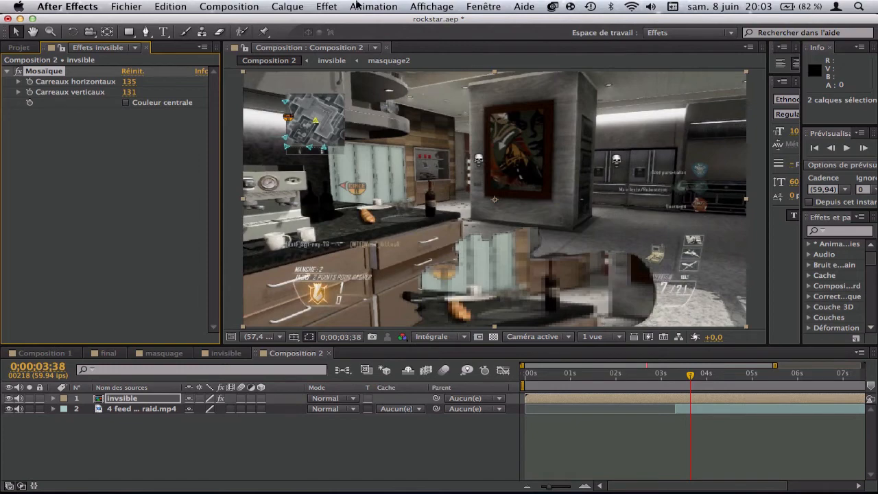
Add the Lueur diffuse effect to the invsible layer.
{"action": "left_click", "coordinate": [358, 5]}
{"action": "mouse_move", "coordinate": [326, 6]}
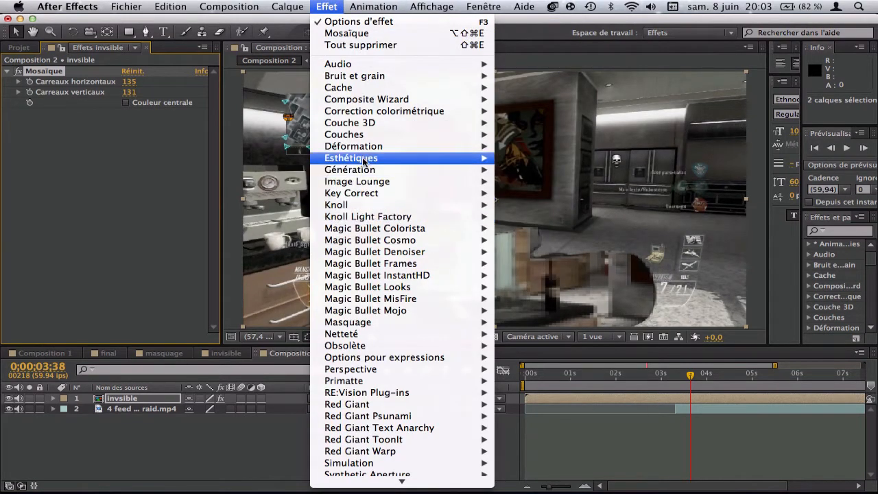
{"action": "mouse_move", "coordinate": [400, 111]}
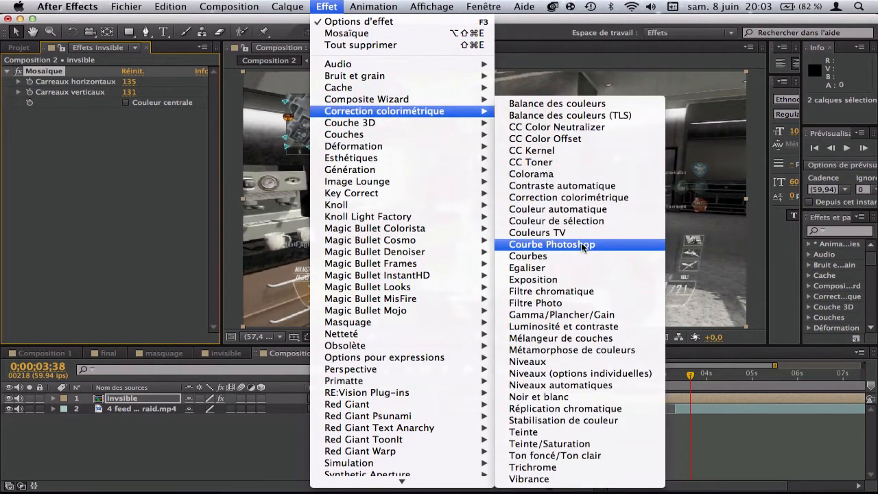
{"action": "mouse_move", "coordinate": [439, 157]}
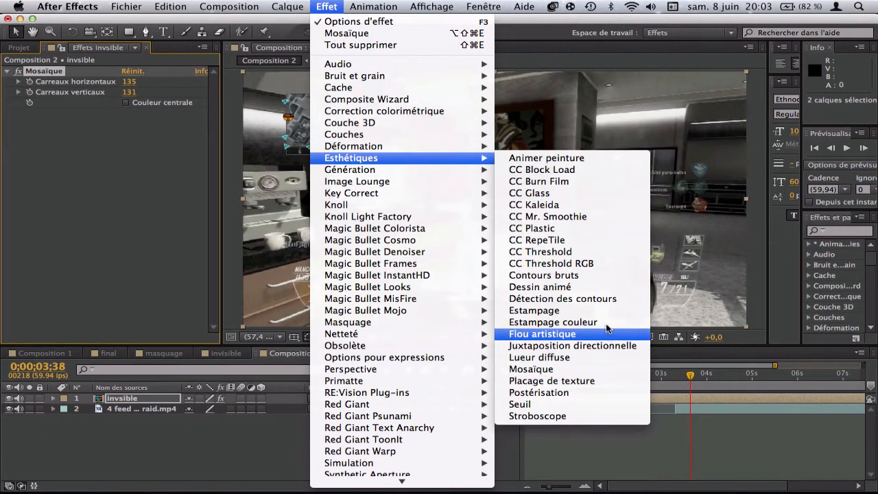
{"action": "left_click", "coordinate": [606, 357]}
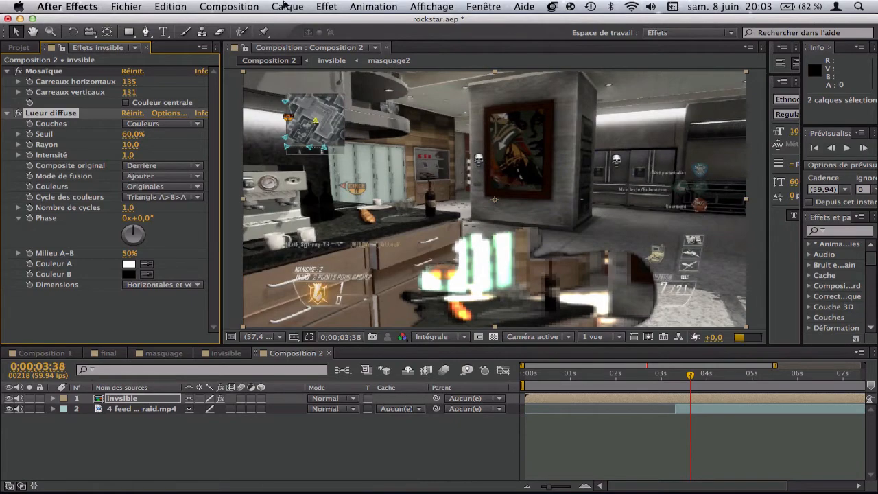
Add the Teinte/Saturation effect to the invsible layer and set its global hue to 210°.
{"action": "left_click", "coordinate": [324, 6]}
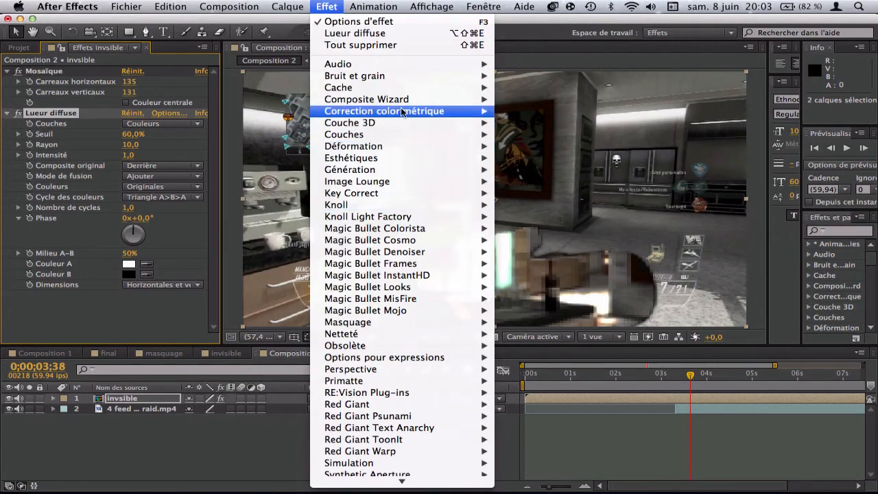
{"action": "mouse_move", "coordinate": [412, 124]}
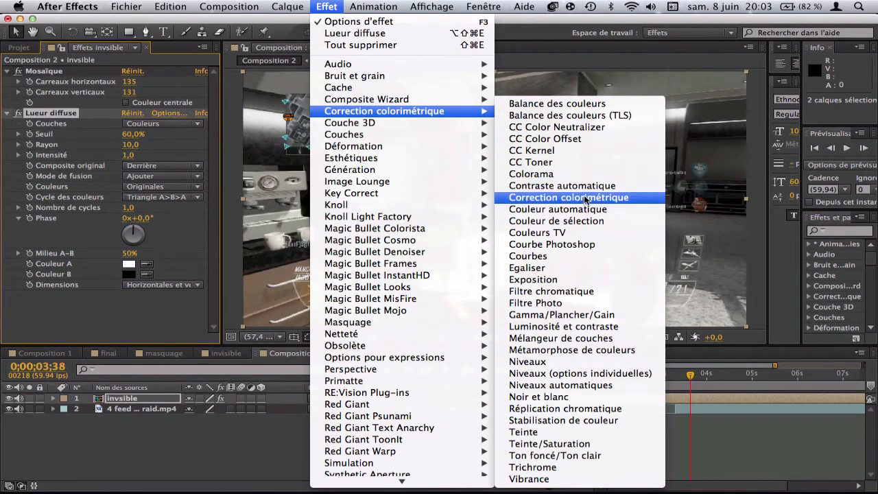
{"action": "left_click", "coordinate": [613, 444]}
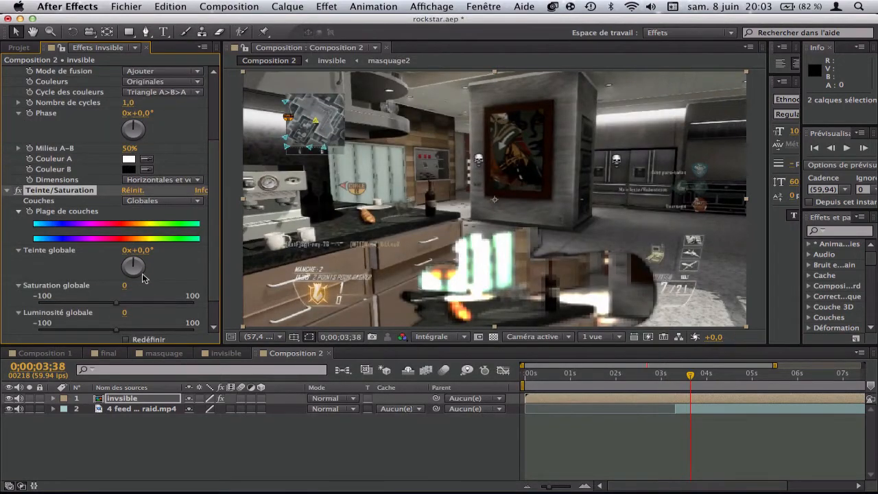
{"action": "left_click_drag", "start_coordinate": [150, 251], "coordinate": [271, 338]}
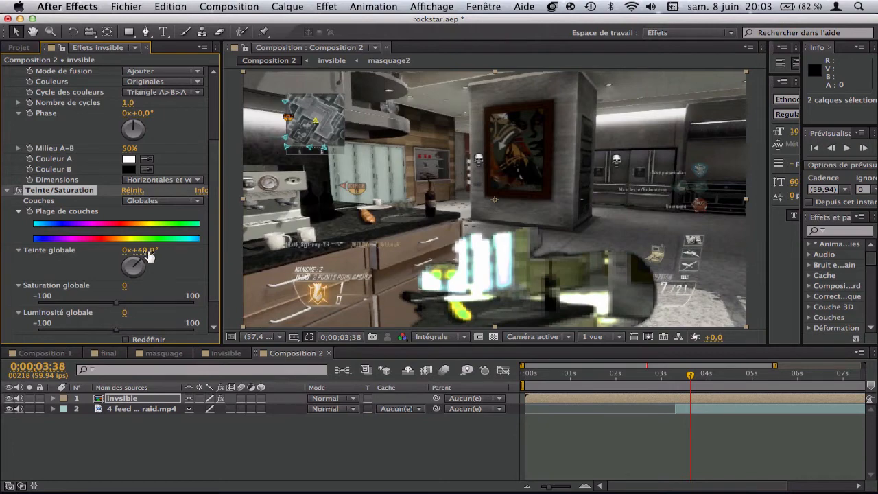
{"action": "left_click_drag", "start_coordinate": [176, 254], "coordinate": [302, 276]}
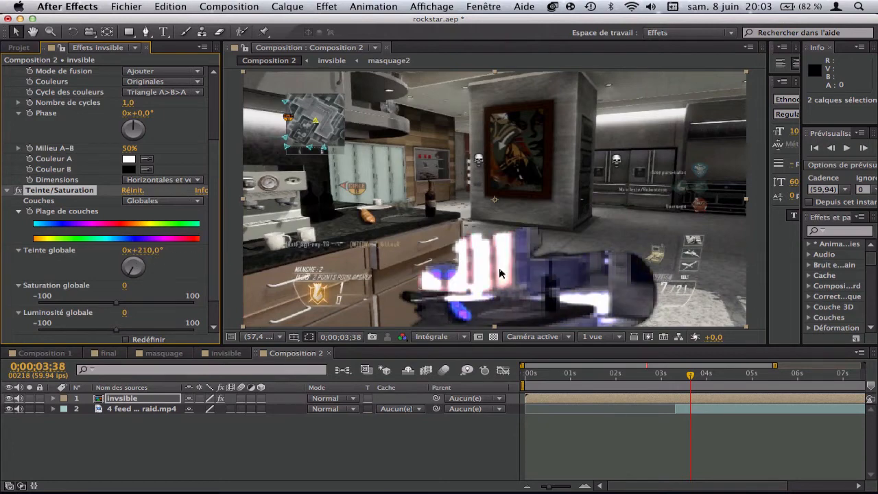
Add the Flou accéléré effect to the invsible layer and set its intensity to 7,0.
{"action": "left_click", "coordinate": [326, 6]}
{"action": "mouse_move", "coordinate": [375, 156]}
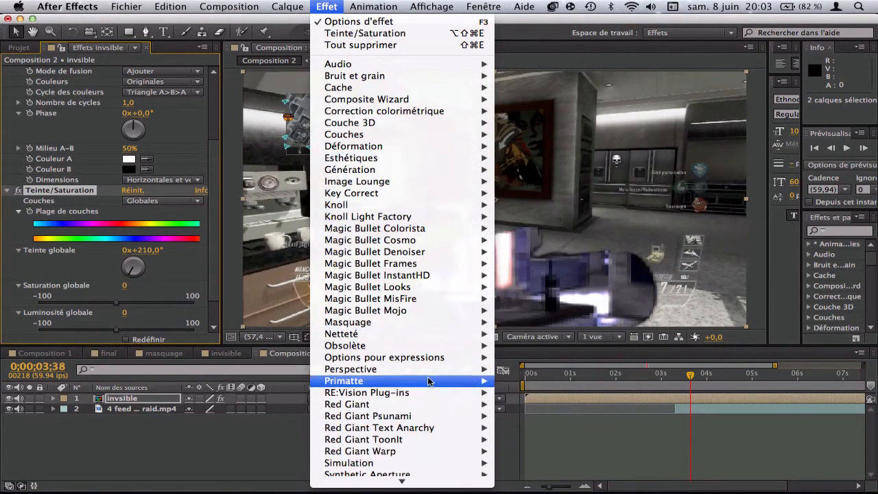
{"action": "mouse_move", "coordinate": [413, 322]}
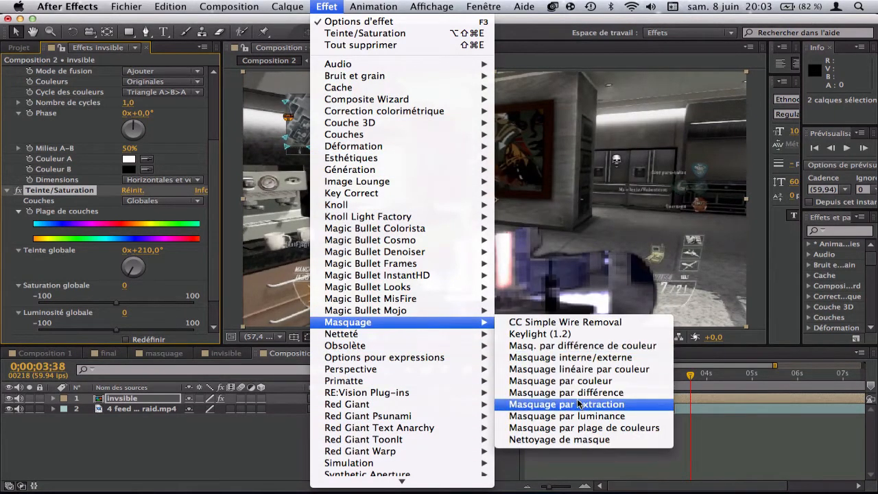
{"action": "mouse_move", "coordinate": [453, 340]}
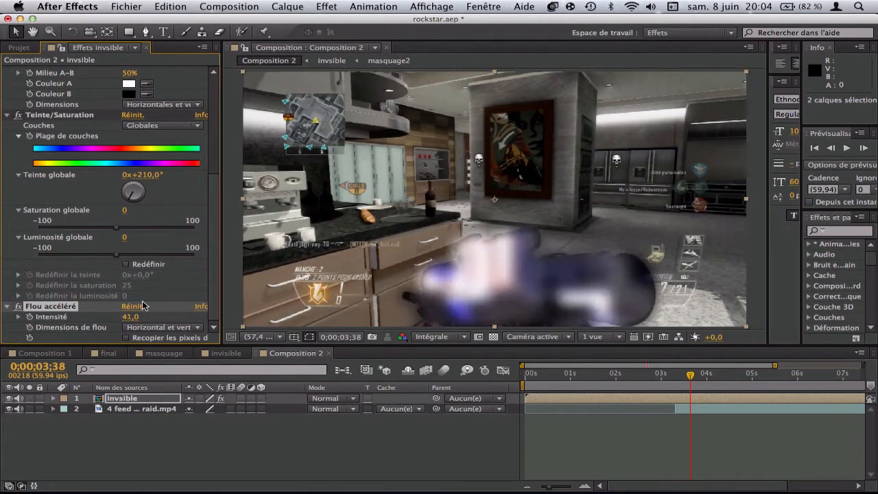
{"action": "left_click_drag", "start_coordinate": [129, 317], "coordinate": [103, 323]}
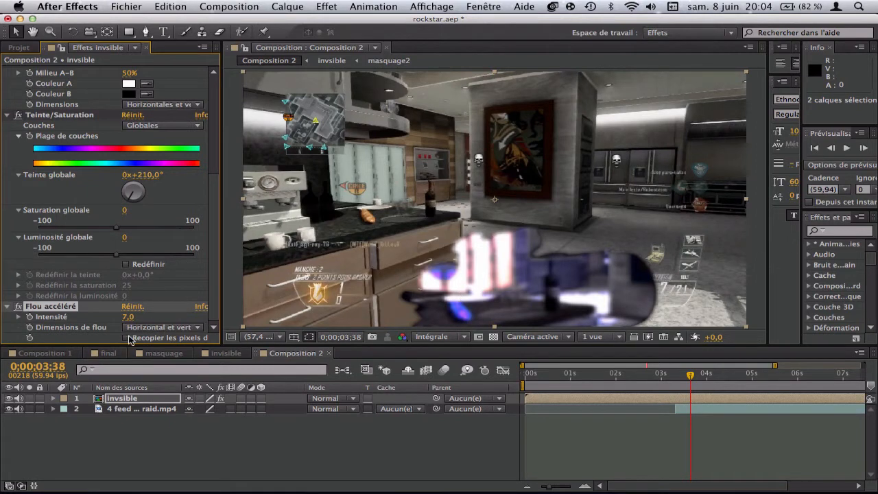
Compare the Horizontal and Vertical blur dimensions of Flou accéléré and set them to Horizontal.
{"action": "left_click", "coordinate": [138, 328]}
{"action": "left_click", "coordinate": [134, 350]}
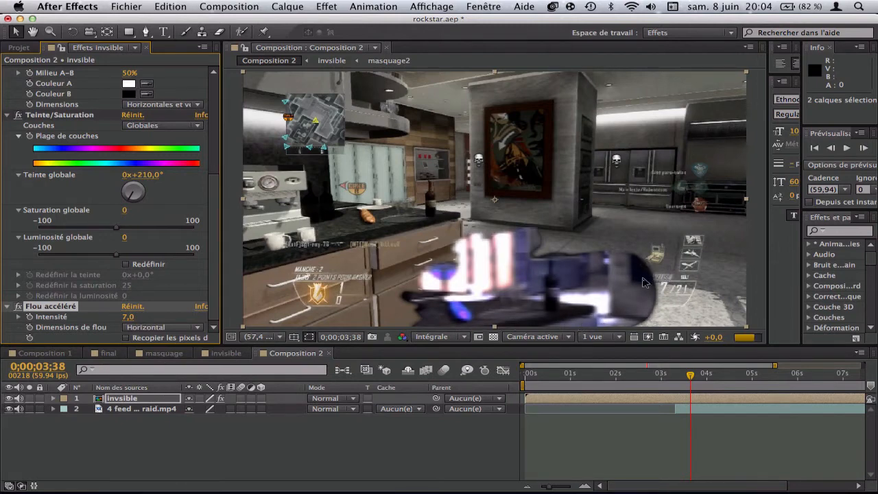
{"action": "left_click", "coordinate": [190, 329]}
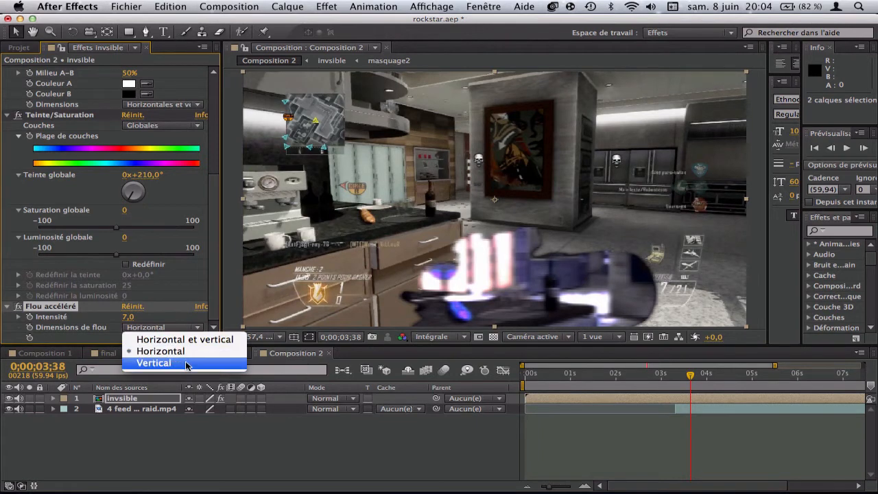
{"action": "left_click", "coordinate": [186, 363]}
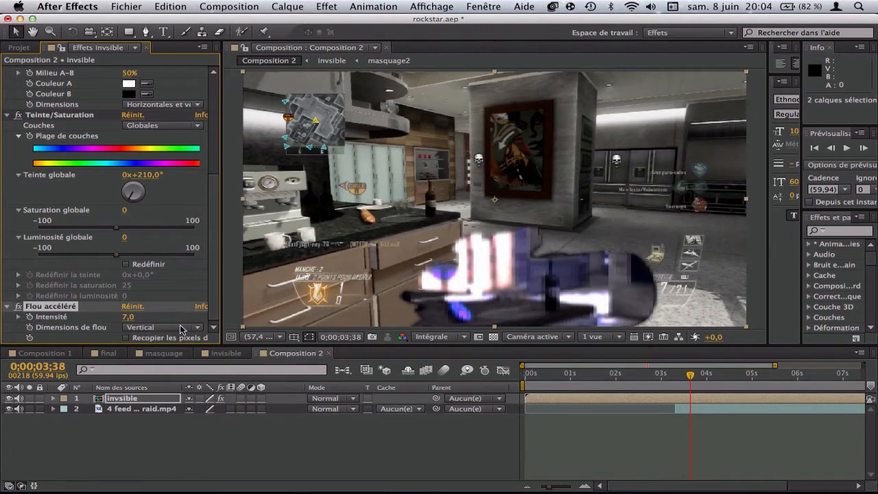
{"action": "left_click", "coordinate": [182, 329]}
{"action": "left_click", "coordinate": [182, 350]}
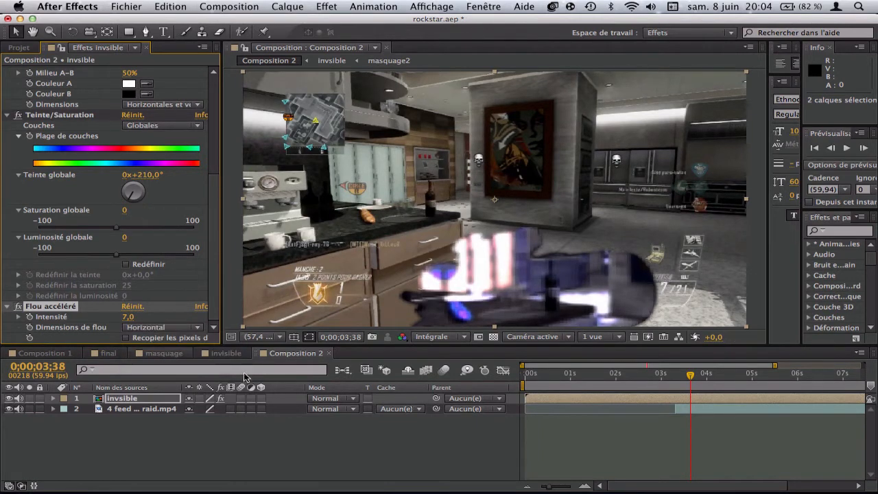
{"action": "left_click", "coordinate": [382, 432]}
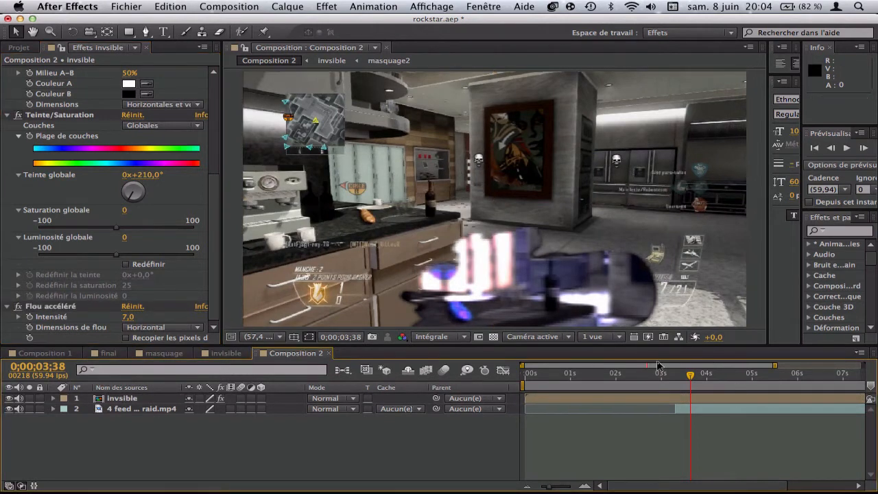
{"action": "left_click", "coordinate": [310, 5]}
{"action": "mouse_move", "coordinate": [281, 6]}
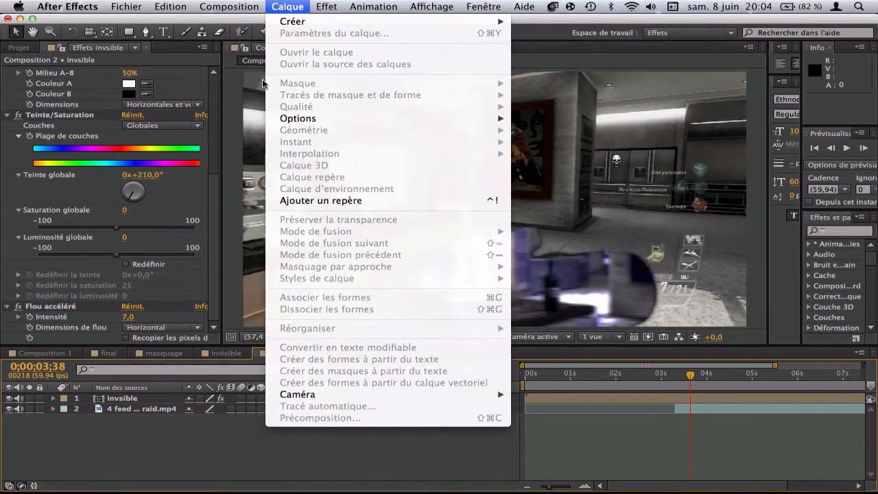
{"action": "left_click", "coordinate": [135, 401]}
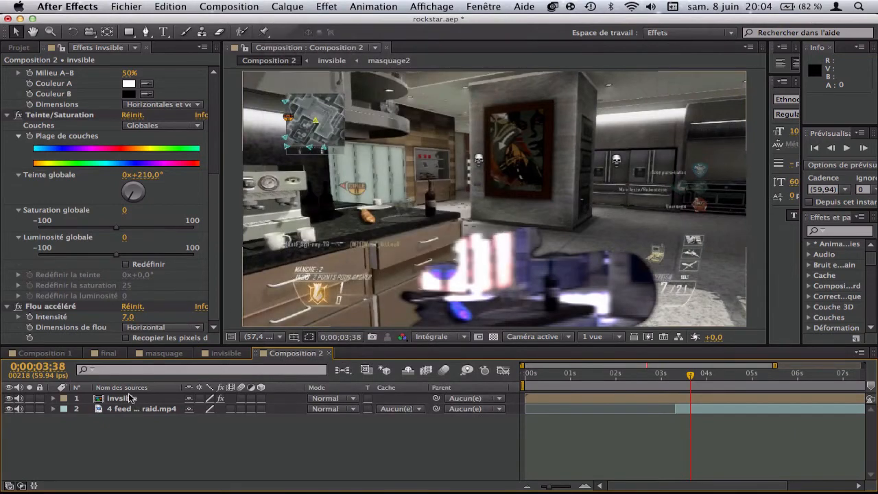
{"action": "left_click", "coordinate": [128, 401]}
{"action": "left_click", "coordinate": [326, 6]}
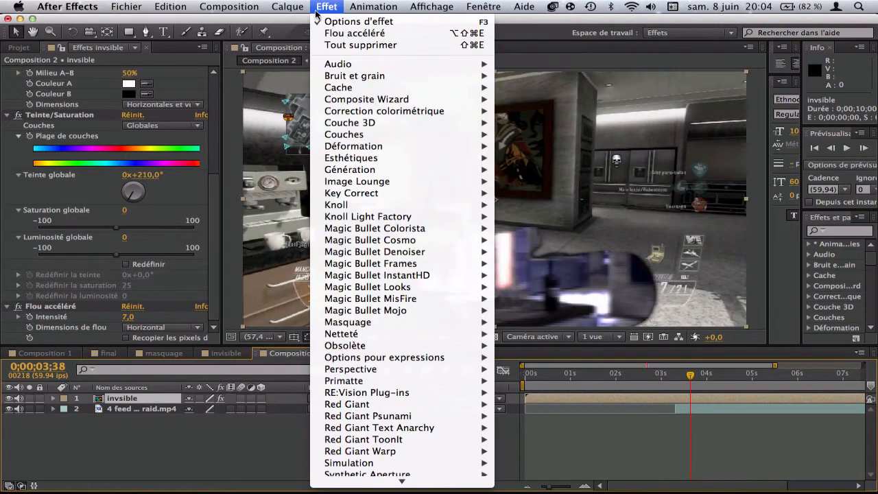
{"action": "mouse_move", "coordinate": [369, 170]}
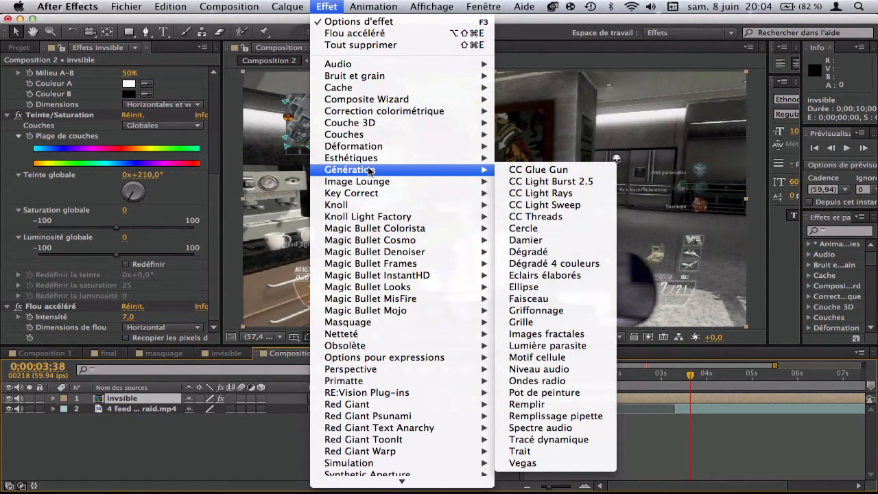
{"action": "mouse_move", "coordinate": [395, 332]}
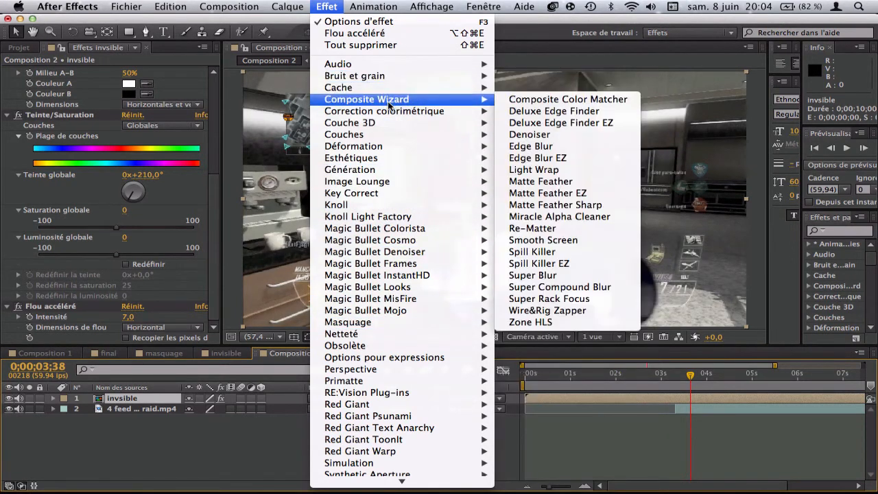
{"action": "mouse_move", "coordinate": [377, 148]}
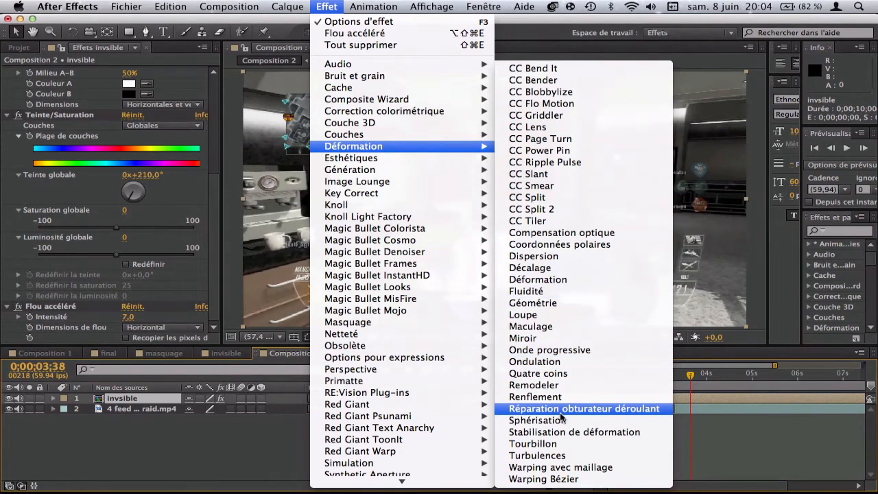
{"action": "left_click", "coordinate": [135, 463]}
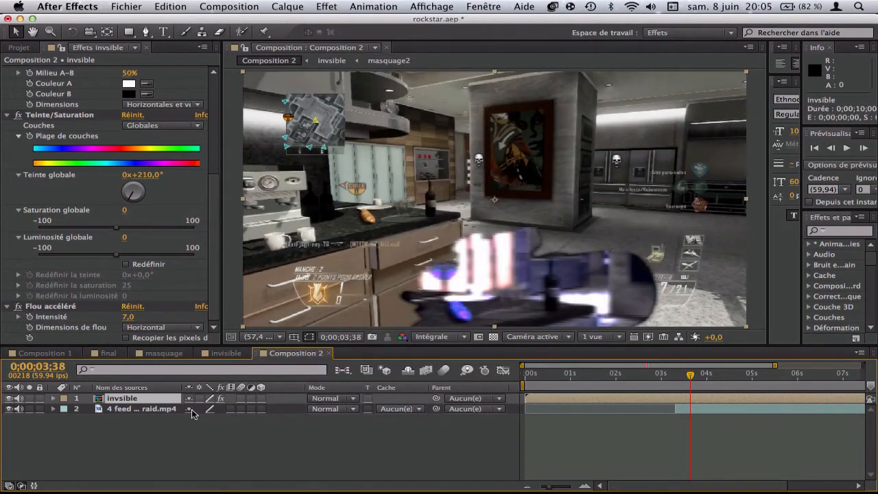
Scrub through Composition 2 and play back short stretches between about 3 and 5 seconds to review the stylized weapon cutout.
{"action": "left_click", "coordinate": [705, 375]}
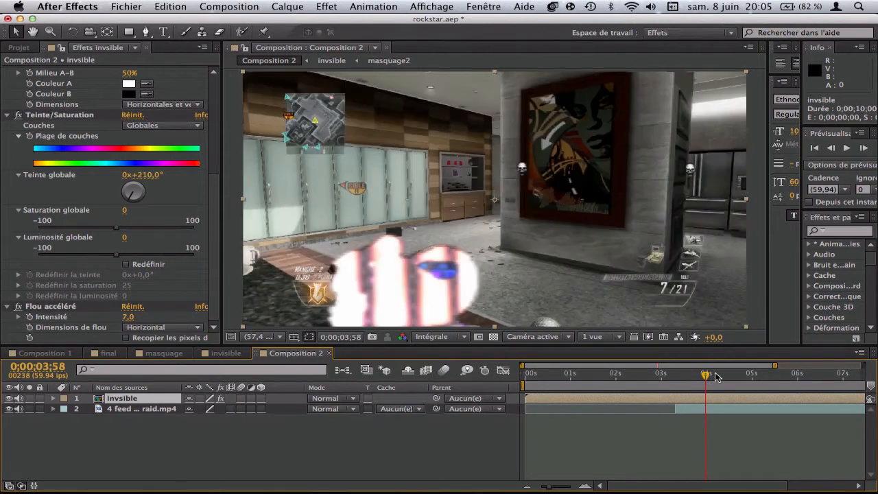
{"action": "left_click_drag", "start_coordinate": [706, 374], "coordinate": [676, 376]}
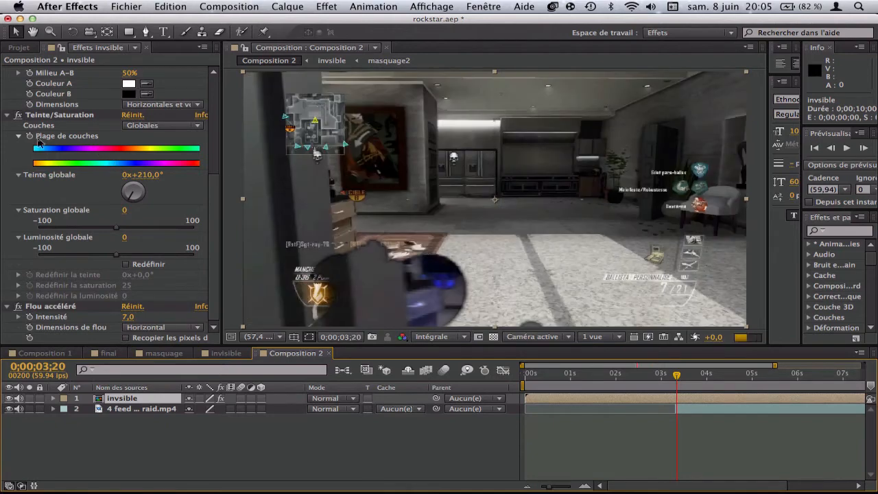
{"action": "left_click", "coordinate": [759, 375]}
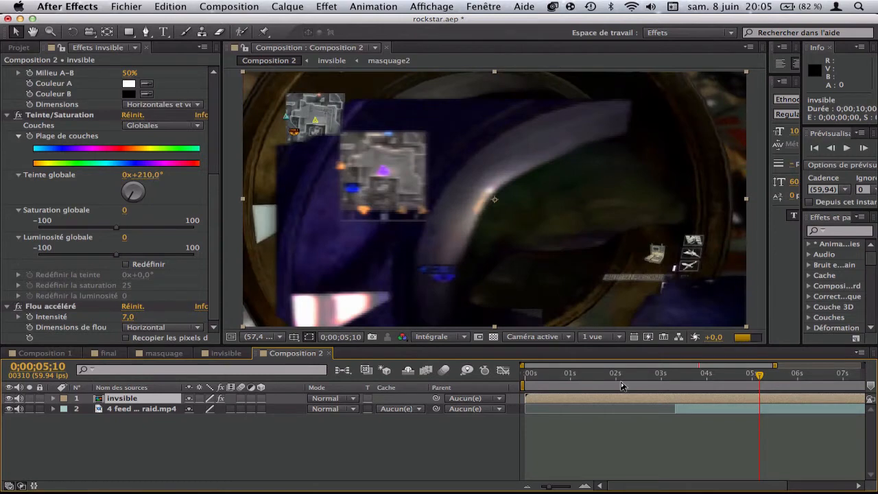
{"action": "left_click", "coordinate": [690, 372]}
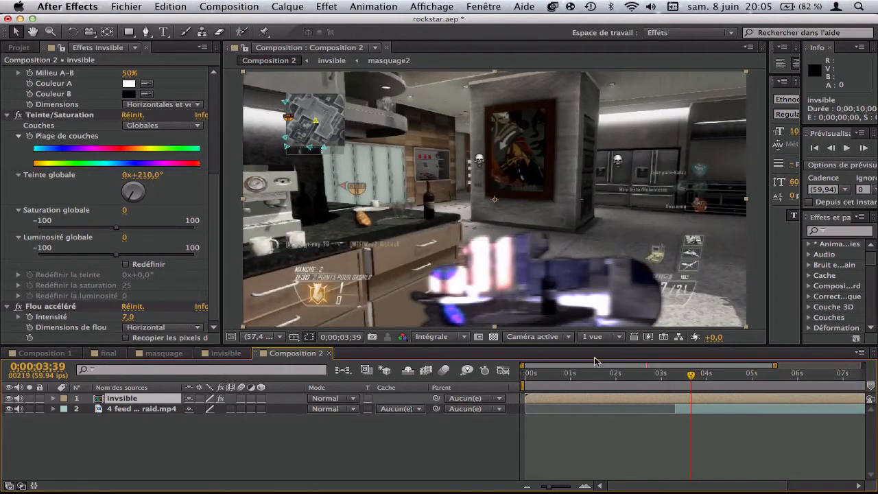
{"action": "key", "text": "space"}
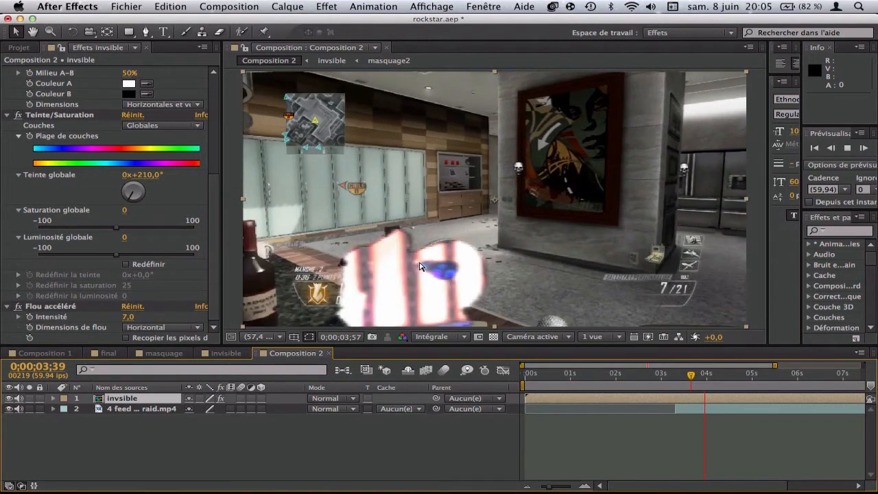
{"action": "key", "text": "space"}
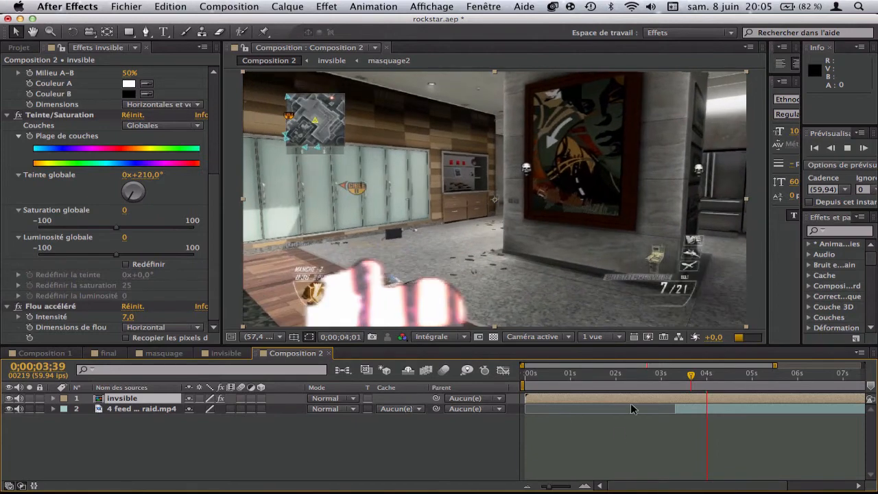
{"action": "key", "text": "space"}
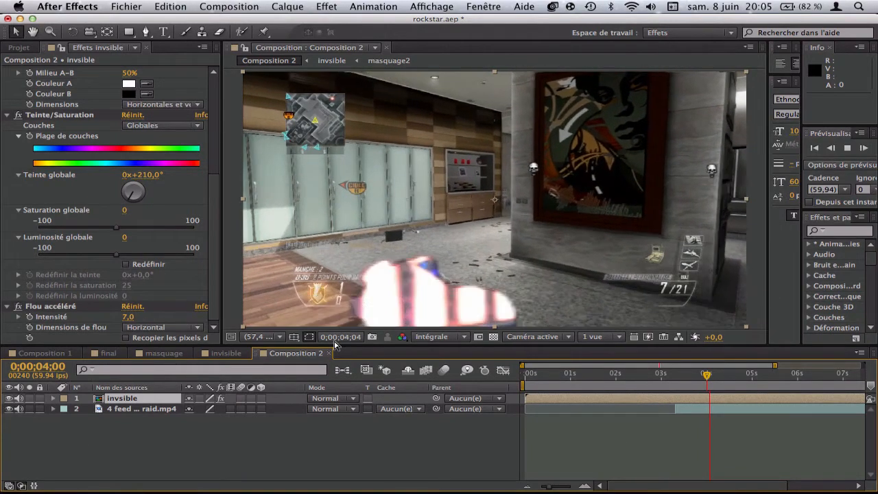
{"action": "key", "text": "space"}
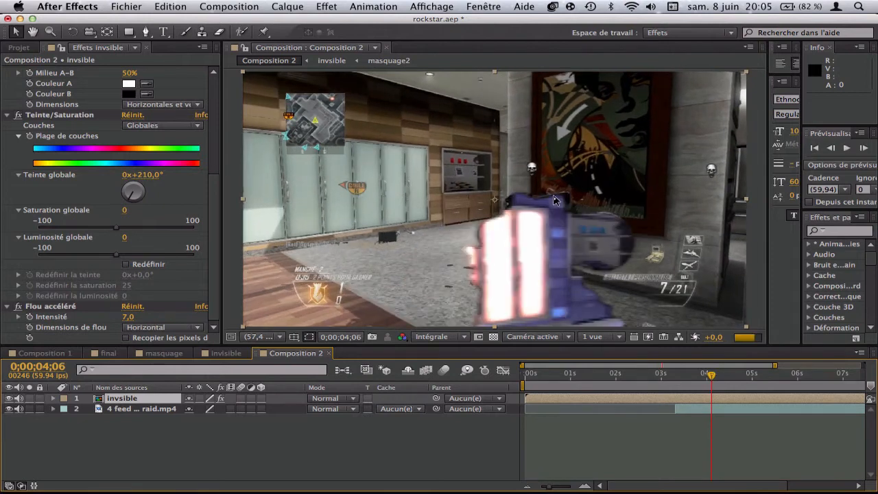
{"action": "key", "text": "space"}
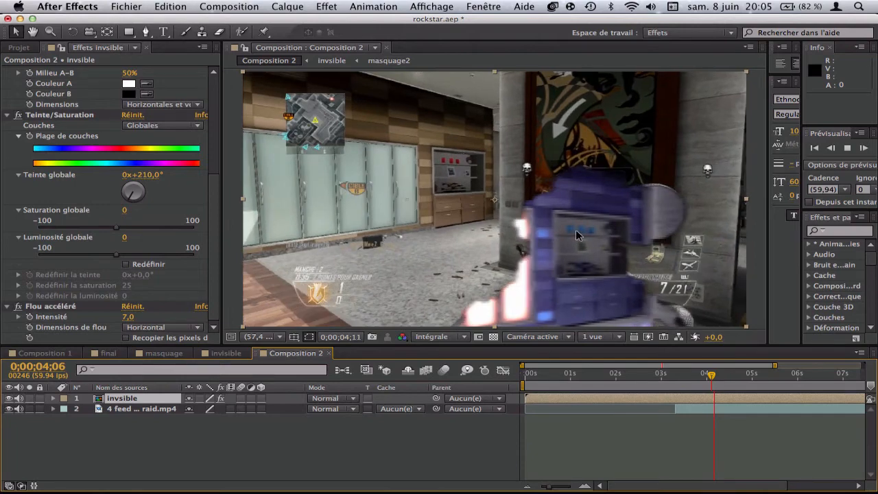
{"action": "key", "text": "space"}
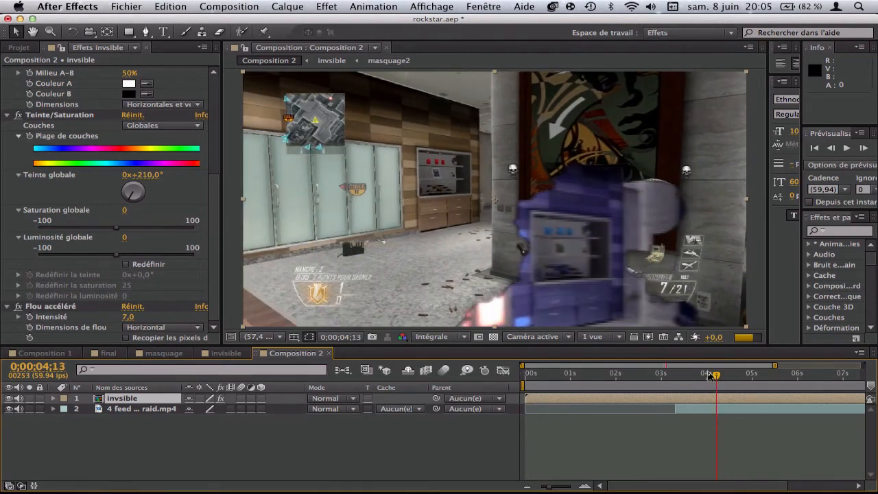
Move the playhead to 0;00;03;18, where the gameplay clip begins, and start the work area there.
{"action": "left_click", "coordinate": [685, 374]}
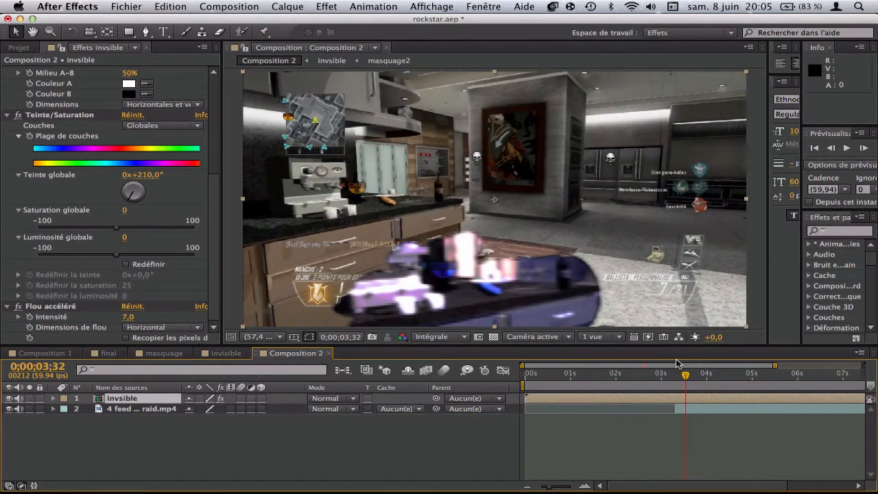
{"action": "left_click", "coordinate": [688, 397]}
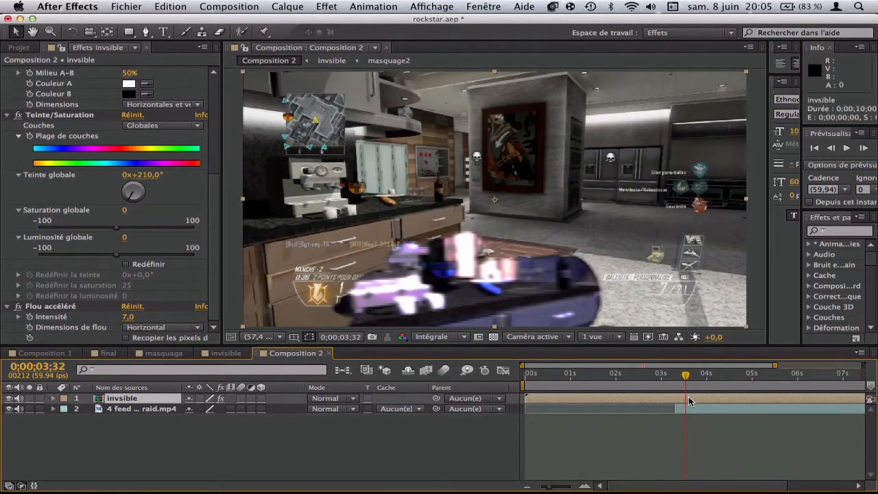
{"action": "left_click_drag", "start_coordinate": [671, 376], "coordinate": [675, 378]}
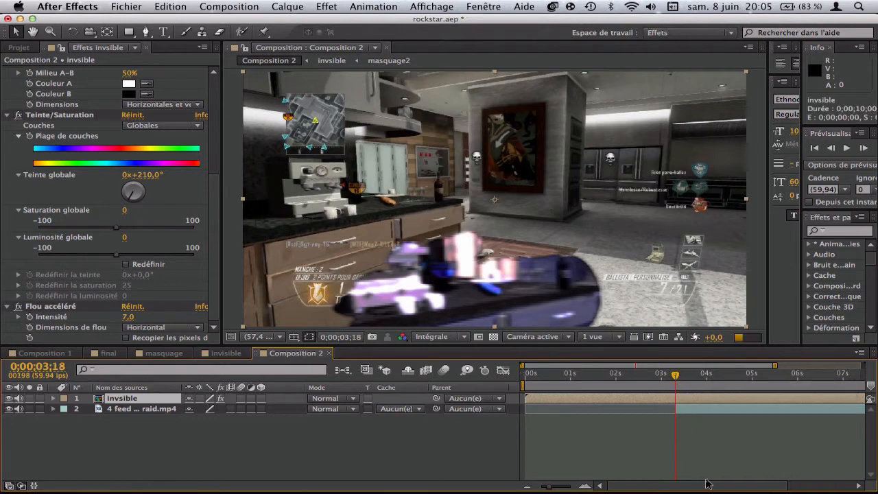
{"action": "left_click", "coordinate": [585, 486]}
{"action": "left_click", "coordinate": [585, 486]}
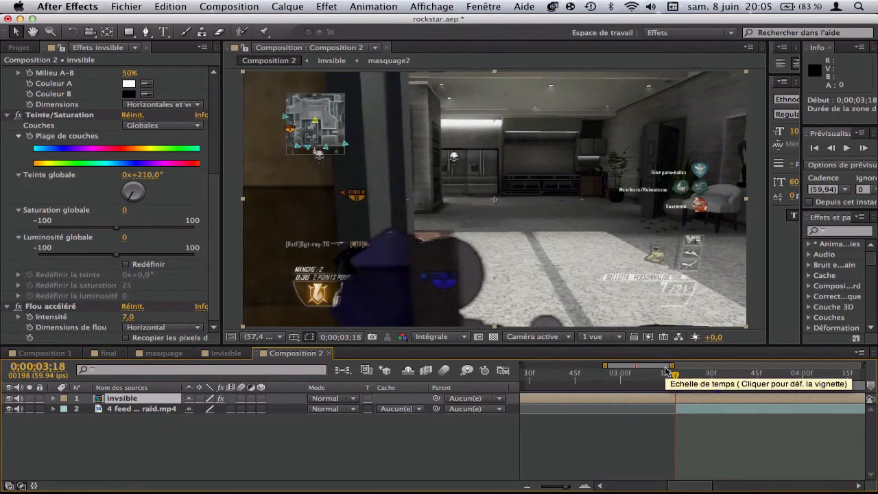
End the work area at 0;00;05;33 in Composition 2 and move the playhead back to 0;00;03;39.
{"action": "left_click_drag", "start_coordinate": [672, 366], "coordinate": [825, 375]}
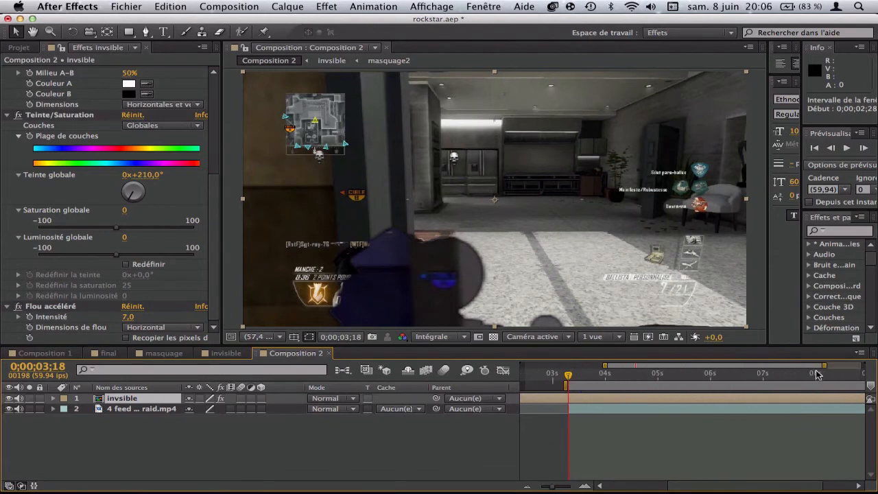
{"action": "left_click", "coordinate": [686, 378]}
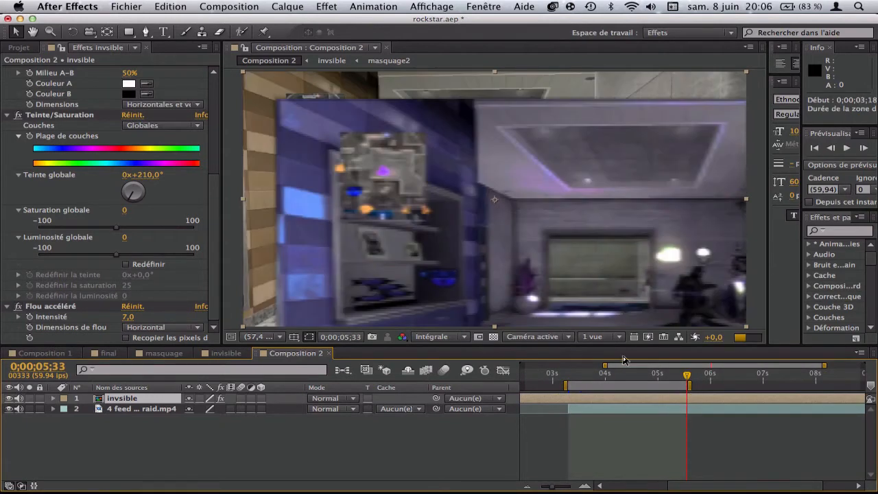
{"action": "left_click", "coordinate": [587, 375]}
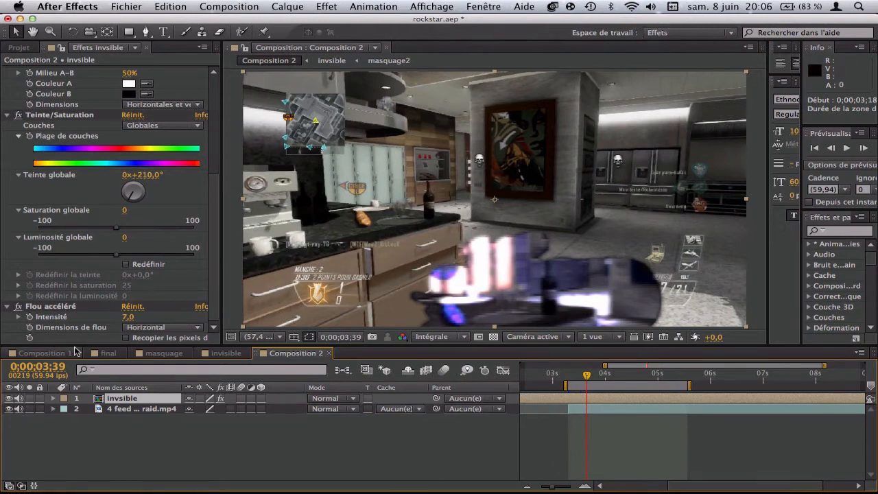
Copy Camera_1_Shape1 and the four null_auto tracking layers from the final composition into Composition 2.
{"action": "left_click", "coordinate": [65, 353]}
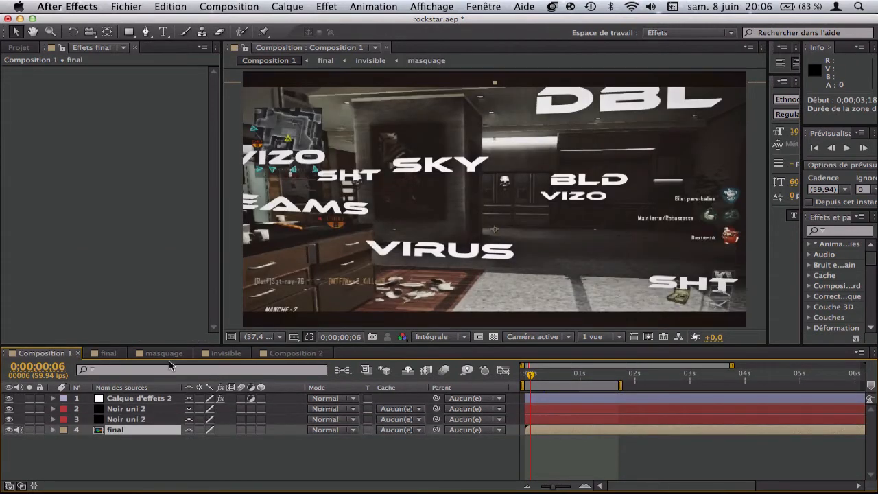
{"action": "left_click", "coordinate": [109, 353]}
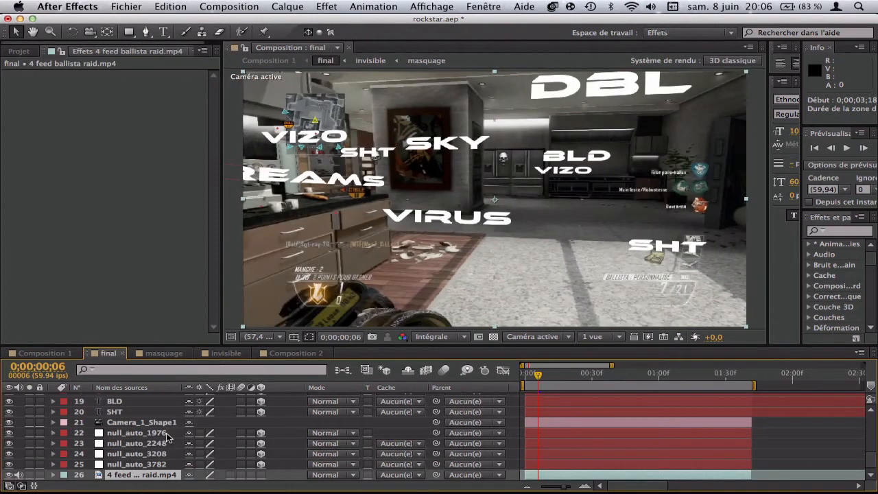
{"action": "left_click", "coordinate": [154, 423]}
{"action": "left_click", "coordinate": [156, 465], "text": "shift"}
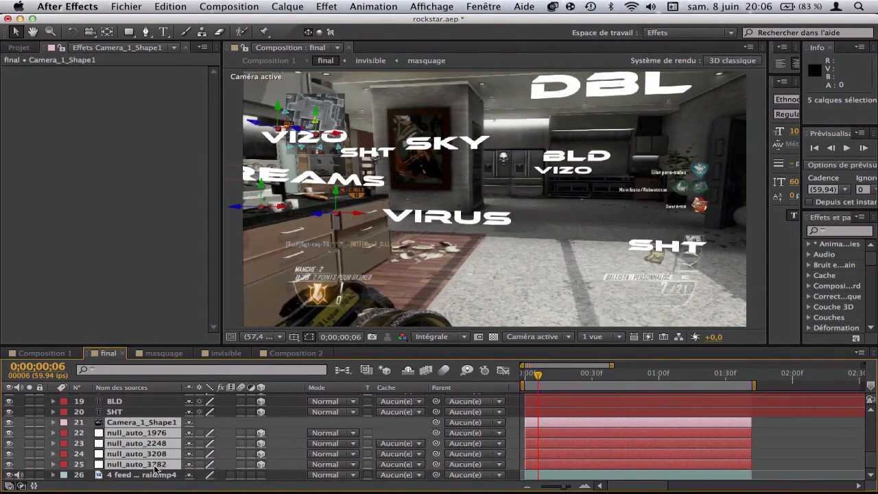
{"action": "key", "text": "super+c"}
{"action": "left_click", "coordinate": [288, 353]}
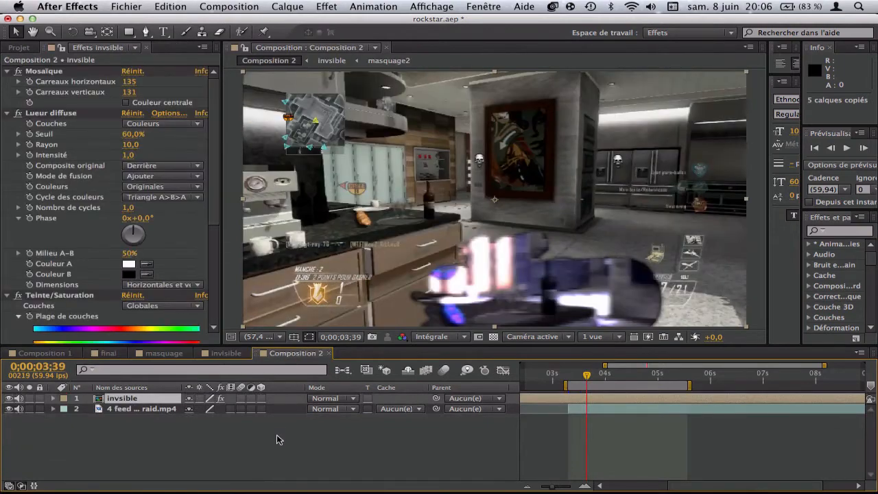
{"action": "key", "text": "super+v"}
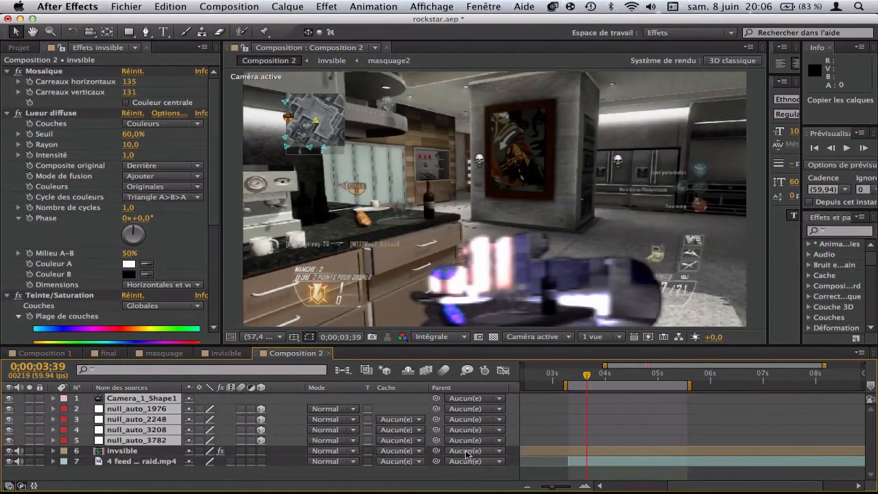
Shift the invsible and gameplay layers together so the gameplay clip starts at 0;00;00;00, aligned with the camera and null layers.
{"action": "left_click_drag", "start_coordinate": [607, 368], "coordinate": [523, 365]}
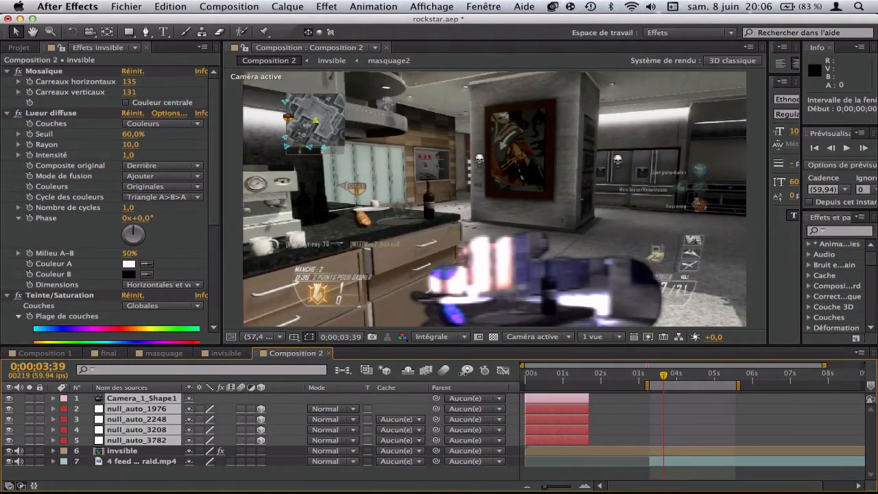
{"action": "left_click", "coordinate": [681, 469]}
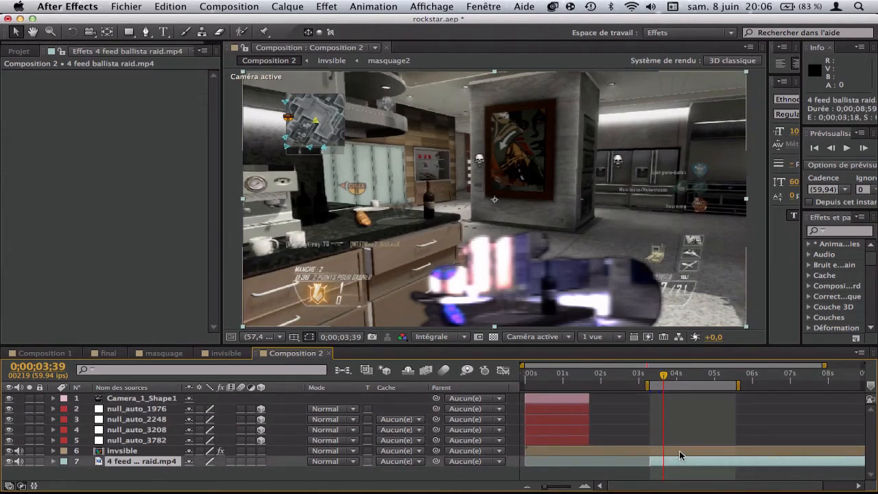
{"action": "left_click", "coordinate": [680, 451], "text": "shift"}
{"action": "left_click_drag", "start_coordinate": [693, 455], "coordinate": [574, 468]}
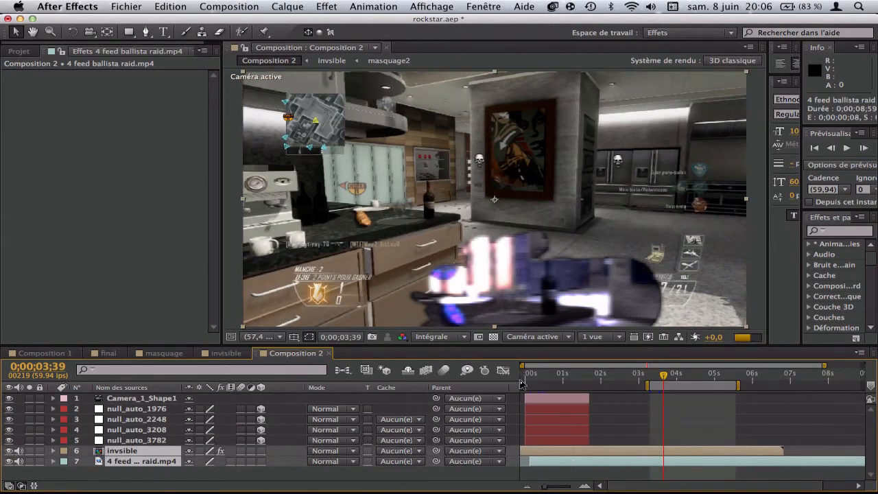
{"action": "left_click", "coordinate": [526, 375]}
{"action": "left_click", "coordinate": [585, 485]}
{"action": "left_click", "coordinate": [585, 485]}
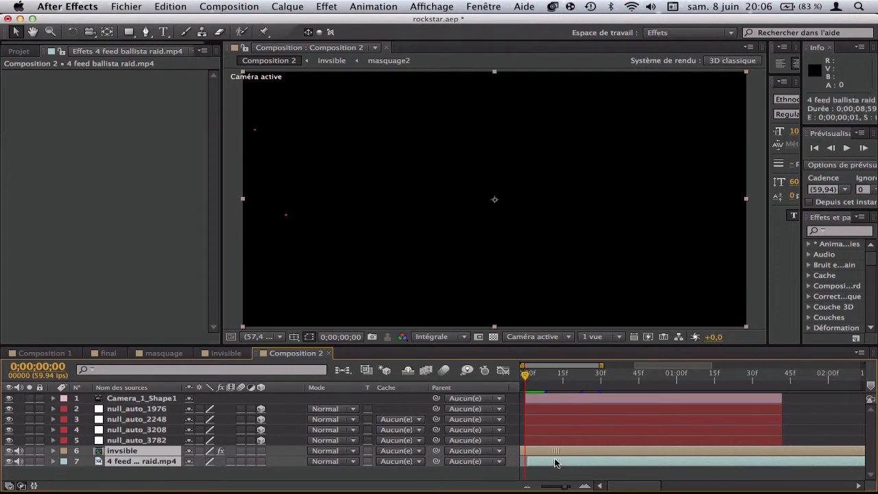
{"action": "left_click_drag", "start_coordinate": [554, 460], "coordinate": [552, 460]}
{"action": "left_click", "coordinate": [537, 402]}
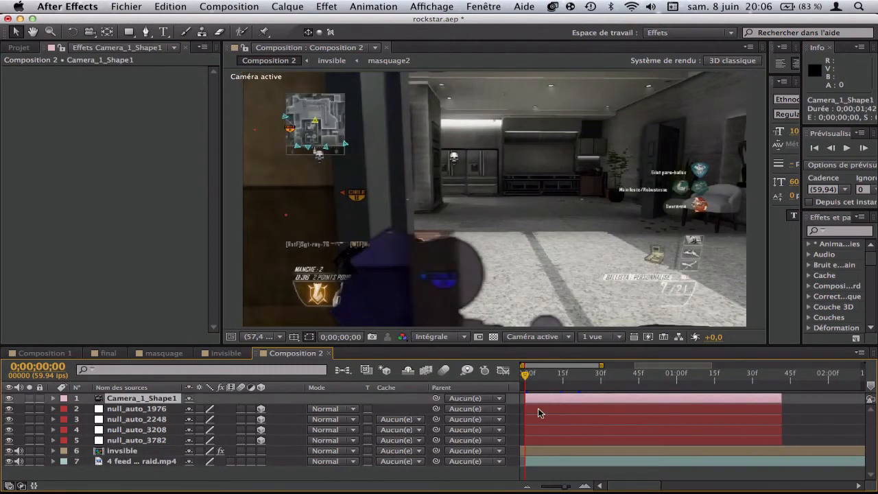
{"action": "left_click", "coordinate": [538, 409]}
{"action": "left_click", "coordinate": [549, 419]}
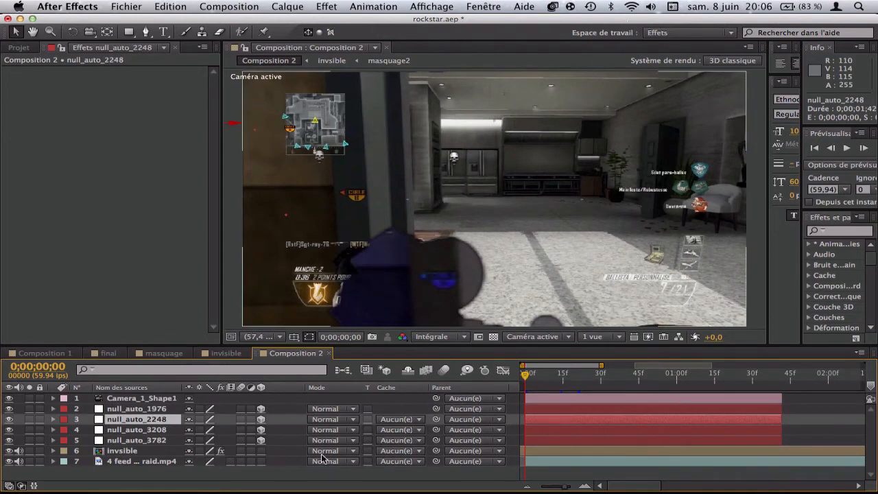
Create a text layer reading "DBL", make it a 3D layer, and preview how it follows the tracked camera.
{"action": "left_click", "coordinate": [299, 5]}
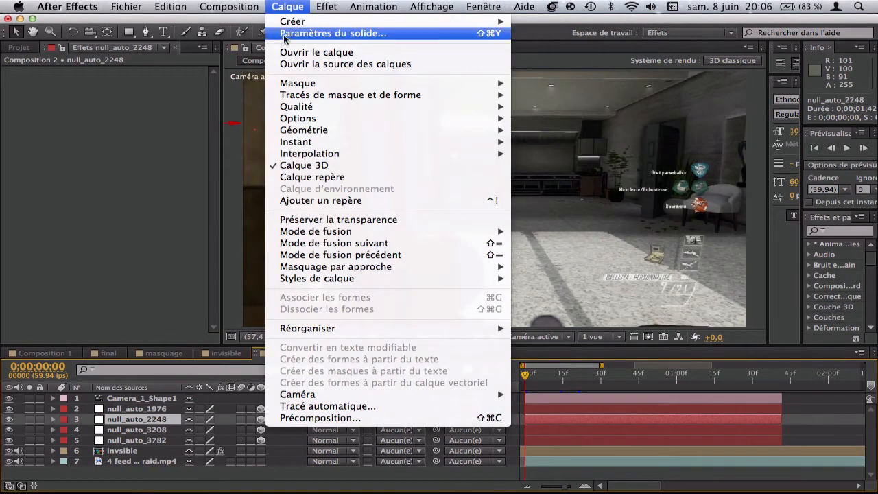
{"action": "mouse_move", "coordinate": [295, 21]}
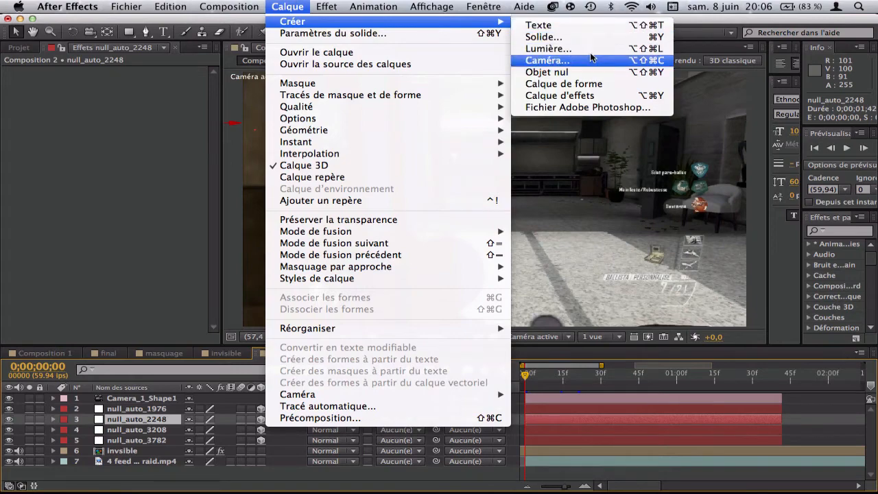
{"action": "left_click", "coordinate": [538, 25]}
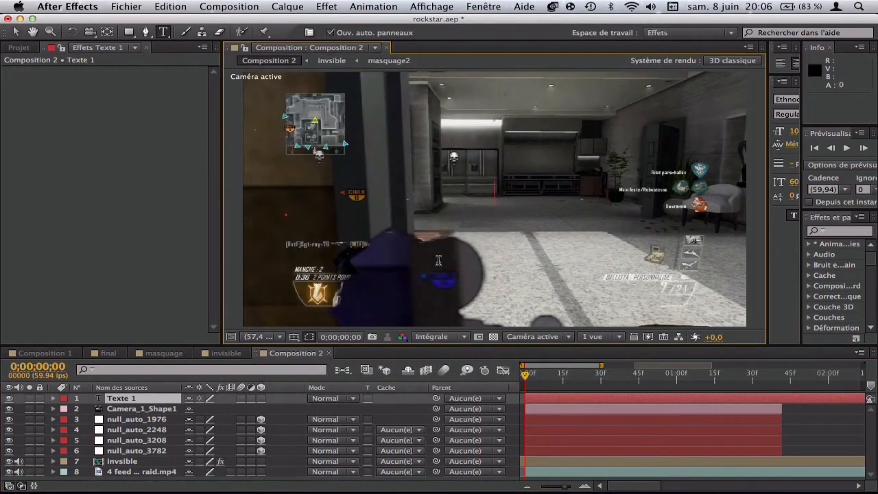
{"action": "type", "text": "DBL"}
{"action": "left_click", "coordinate": [261, 403]}
{"action": "left_click", "coordinate": [260, 399]}
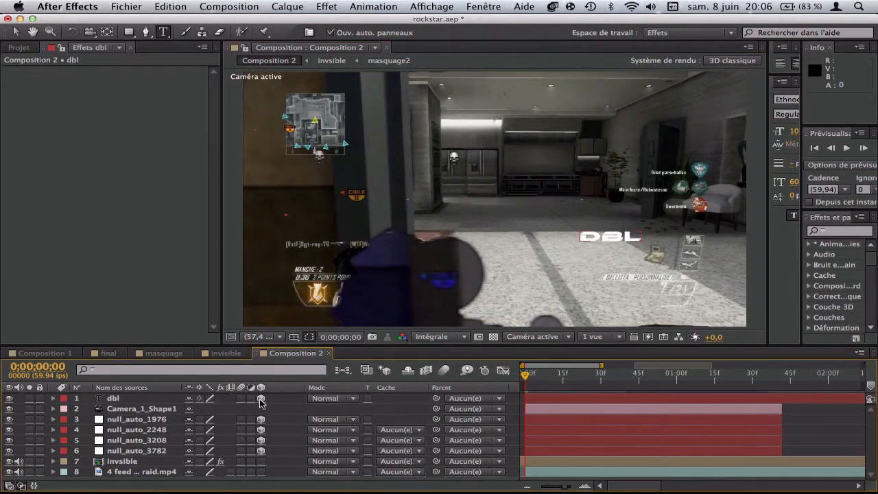
{"action": "key", "text": "space"}
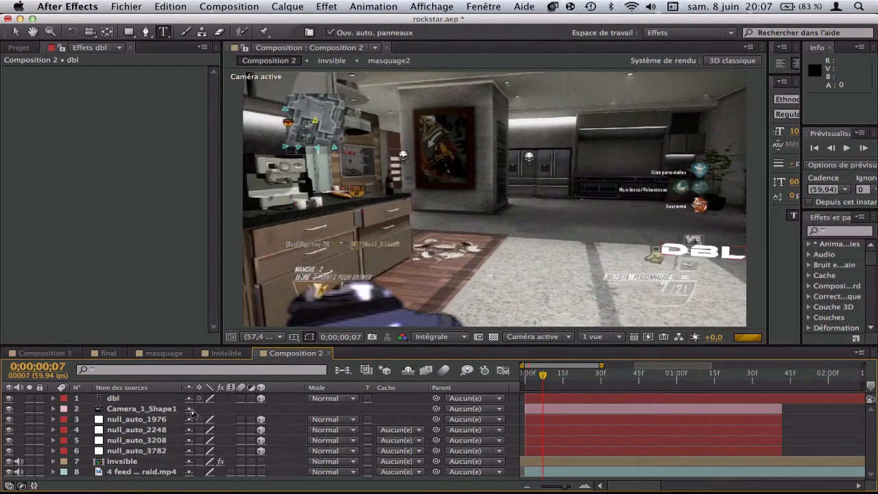
Duplicate the dbl text layer, set the original's Position to 640,0, -59,0, 768,0, and preview the two texts.
{"action": "left_click", "coordinate": [132, 398]}
{"action": "key", "text": "p"}
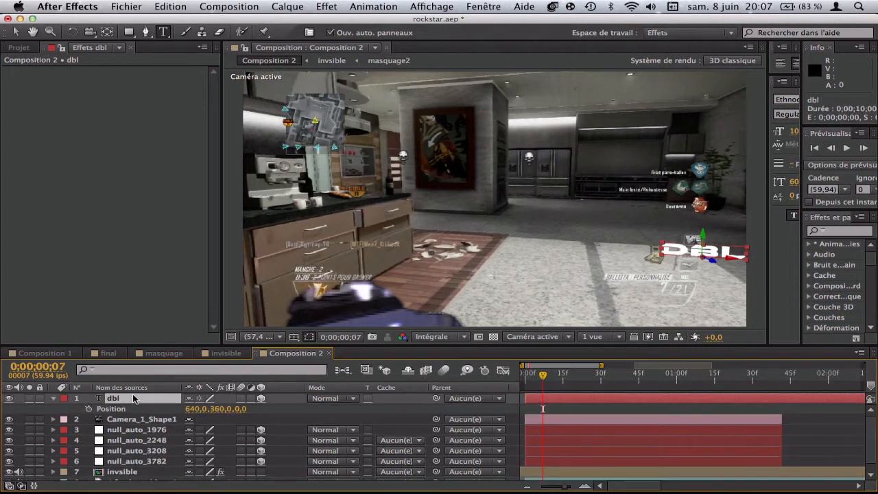
{"action": "left_click", "coordinate": [16, 33]}
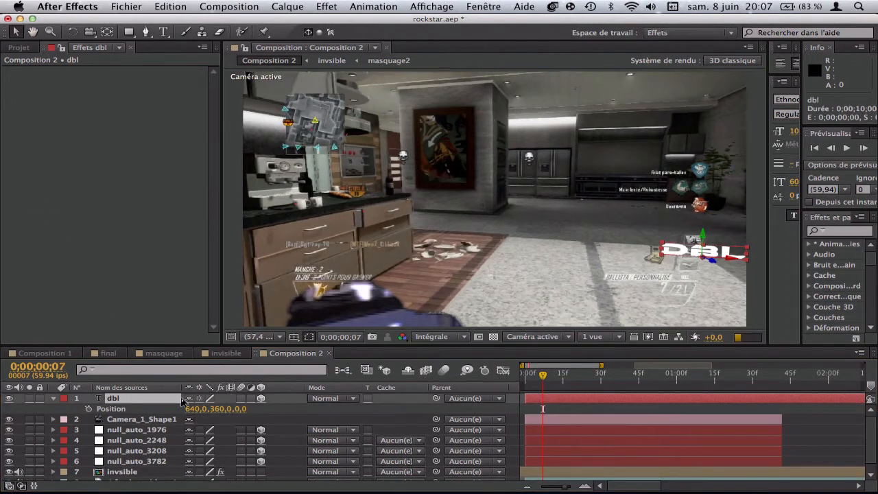
{"action": "key", "text": "super+d"}
{"action": "left_click_drag", "start_coordinate": [236, 419], "coordinate": [771, 427]}
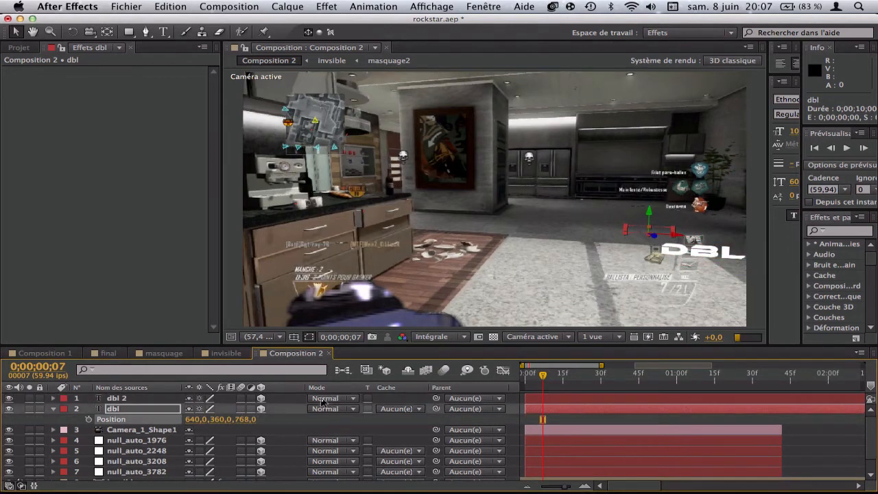
{"action": "left_click_drag", "start_coordinate": [225, 419], "coordinate": [3, 357]}
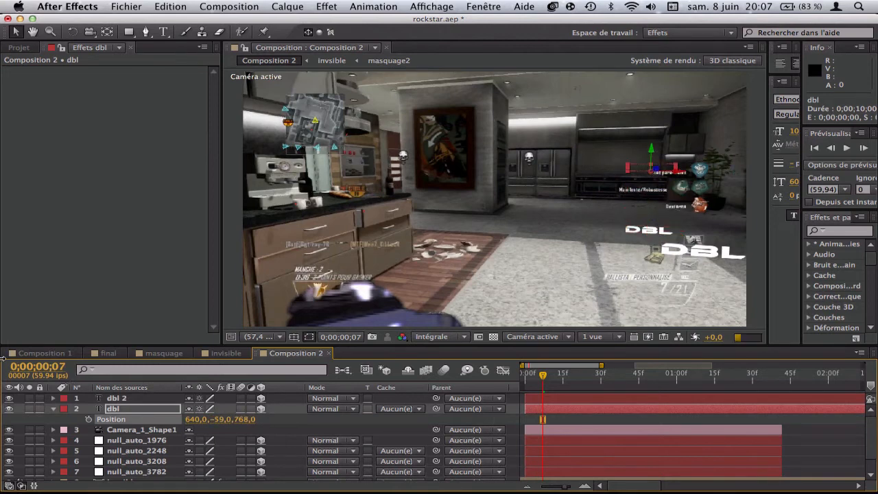
{"action": "key", "text": "space"}
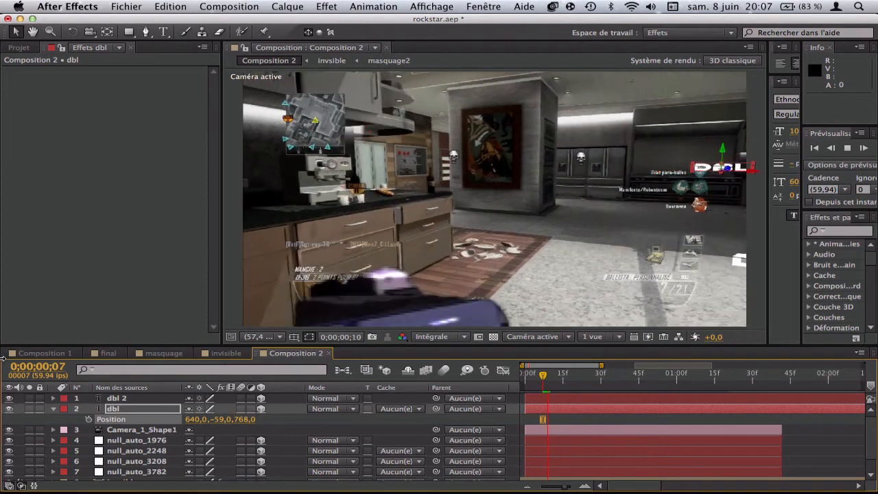
{"action": "key", "text": "space"}
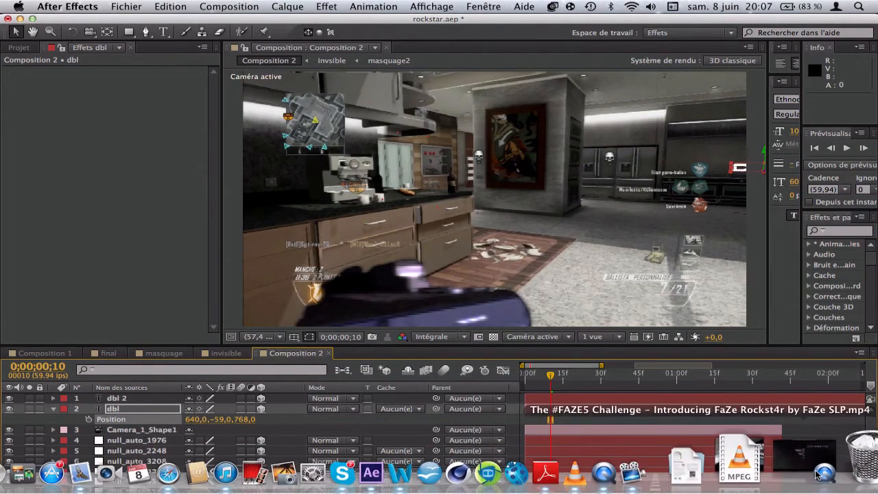
Switch to QuickTime Player to check the floating names in the FaZe Rockst4r reference video, and return to After Effects.
{"action": "left_click", "coordinate": [685, 467]}
{"action": "left_click_drag", "start_coordinate": [529, 148], "coordinate": [526, 146]}
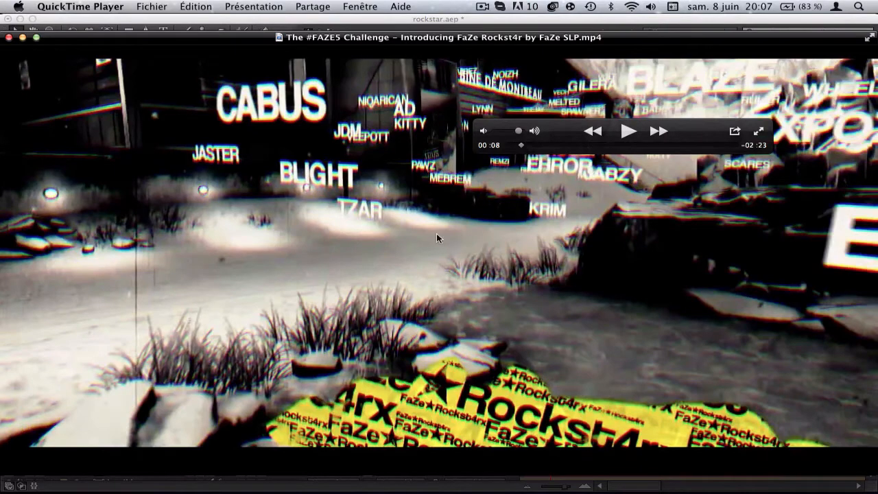
{"action": "left_click", "coordinate": [108, 21]}
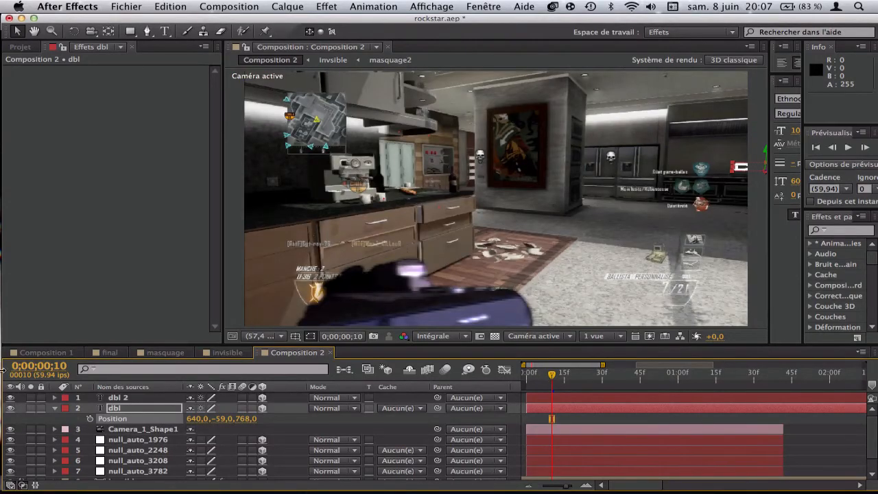
Collapse the dbl layer's properties and add an adjustment layer (Calque d'effets) at the top of Composition 2.
{"action": "left_click", "coordinate": [54, 408]}
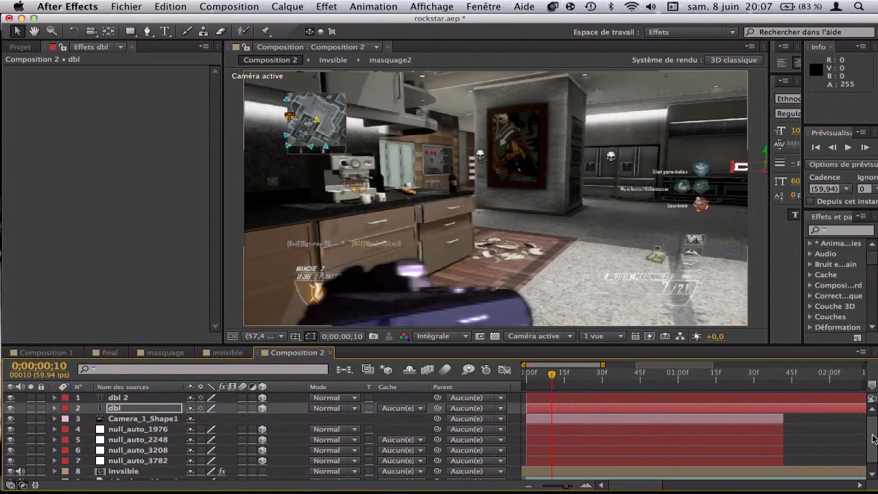
{"action": "scroll", "coordinate": [54, 411], "scroll_direction": "down", "scroll_amount": 2}
{"action": "left_click", "coordinate": [287, 6]}
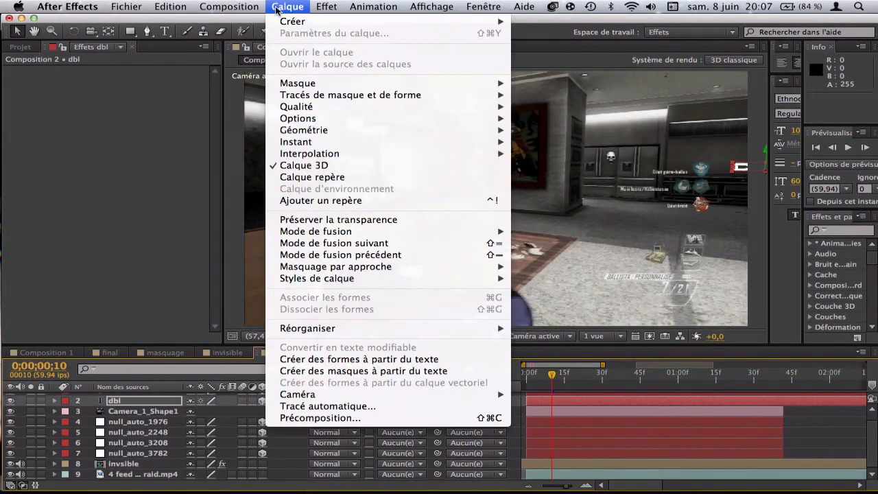
{"action": "mouse_move", "coordinate": [282, 22]}
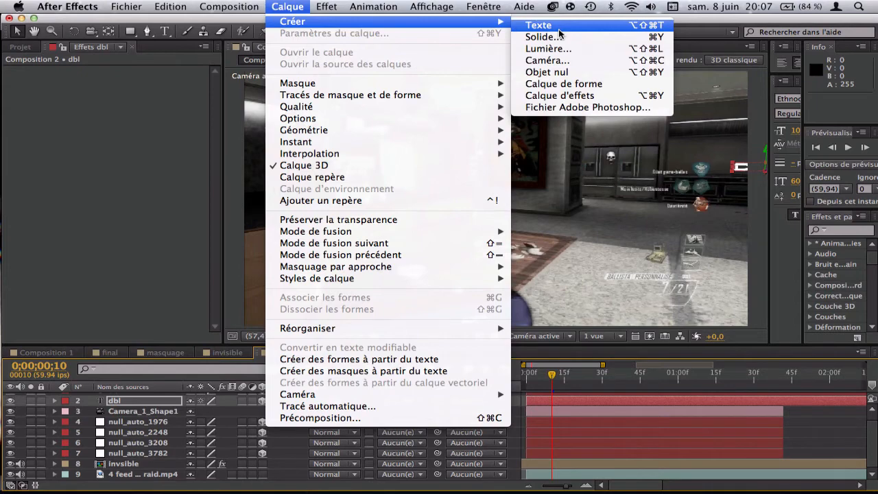
{"action": "left_click", "coordinate": [580, 102]}
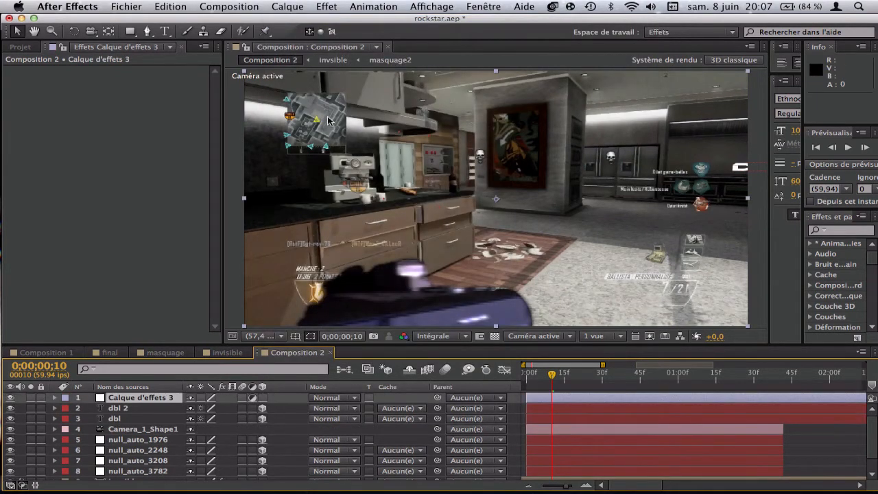
Apply the Magic Bullet Looks effect to Calque d'effets 3 and open its look editor with the Tools drawer shown.
{"action": "left_click", "coordinate": [337, 4]}
{"action": "mouse_move", "coordinate": [407, 371]}
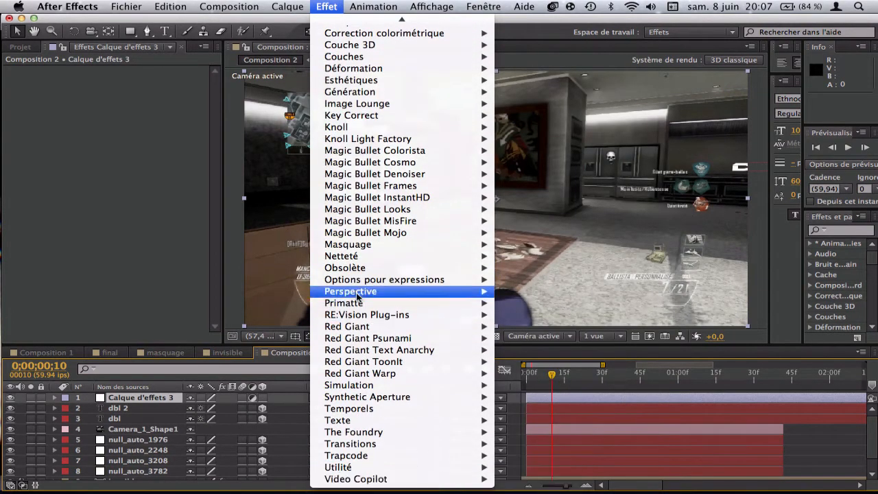
{"action": "mouse_move", "coordinate": [426, 209]}
{"action": "left_click", "coordinate": [521, 209]}
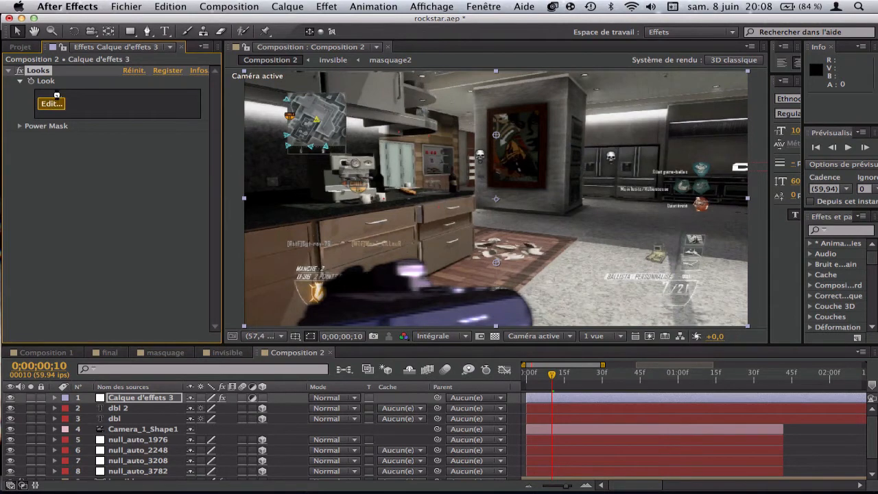
{"action": "left_click", "coordinate": [93, 103]}
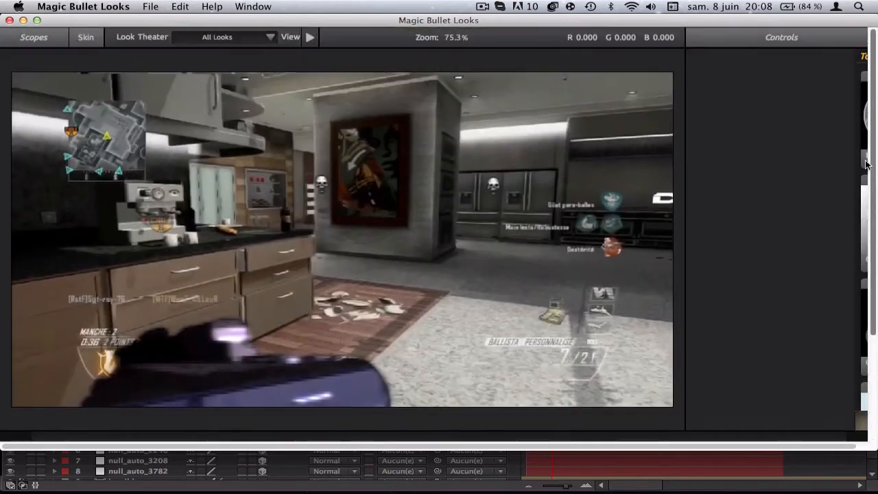
{"action": "mouse_move", "coordinate": [865, 164]}
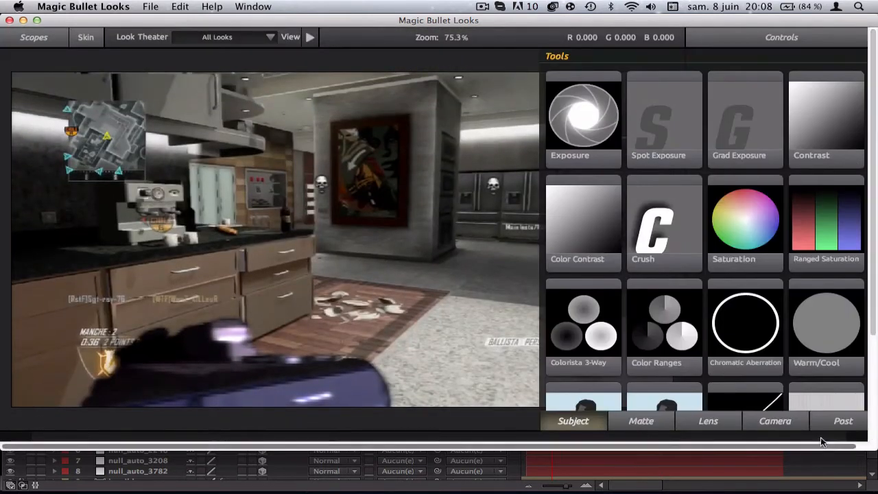
Add the Chromatic Aberration tool to the look's Subject stage and set Green/Magenta to 6.
{"action": "left_click_drag", "start_coordinate": [754, 320], "coordinate": [358, 204]}
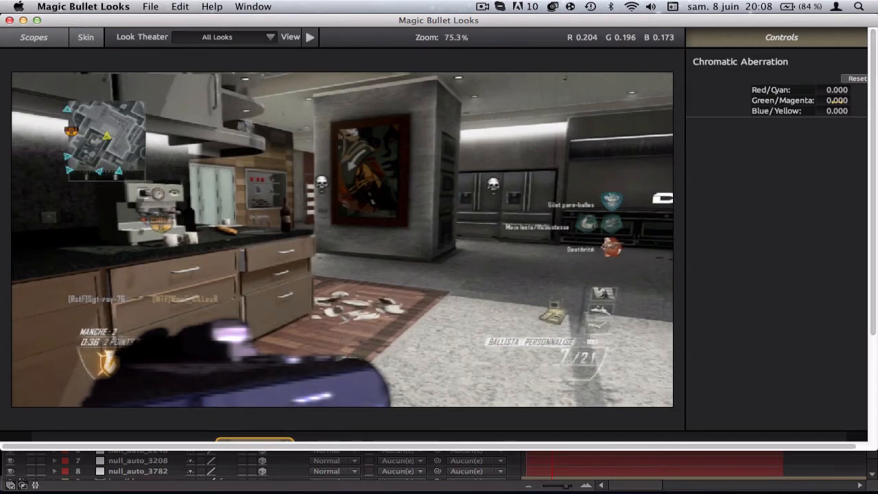
{"action": "left_click", "coordinate": [834, 100]}
{"action": "type", "text": "6"}
{"action": "key", "text": "Return"}
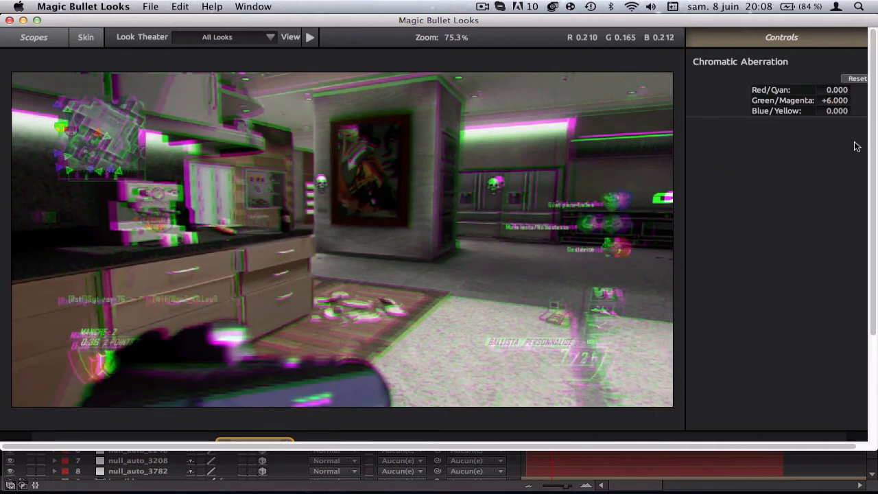
Set the Chromatic Aberration's Blue/Yellow to -3 and finish the look.
{"action": "left_click_drag", "start_coordinate": [838, 112], "coordinate": [862, 112]}
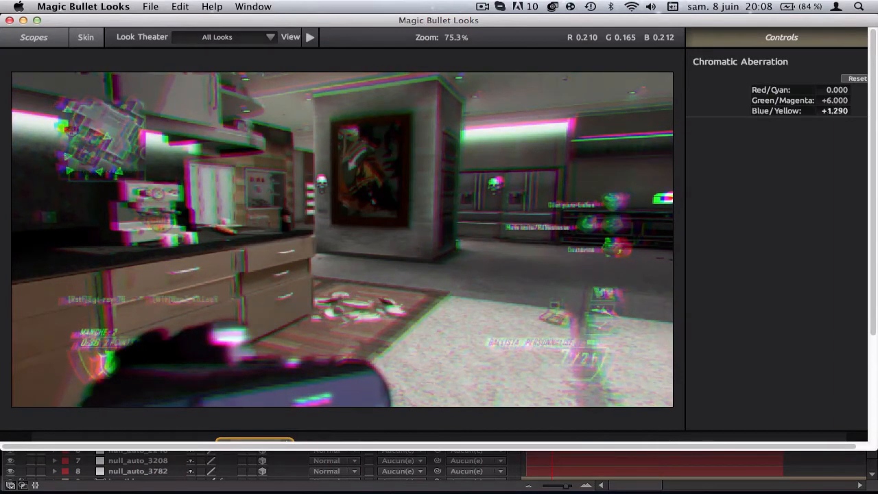
{"action": "left_click_drag", "start_coordinate": [834, 110], "coordinate": [647, 110]}
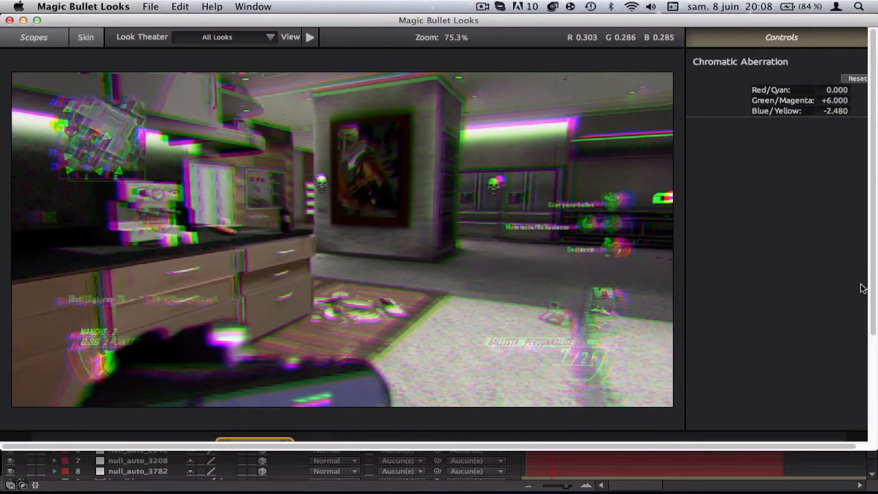
{"action": "left_click", "coordinate": [835, 112]}
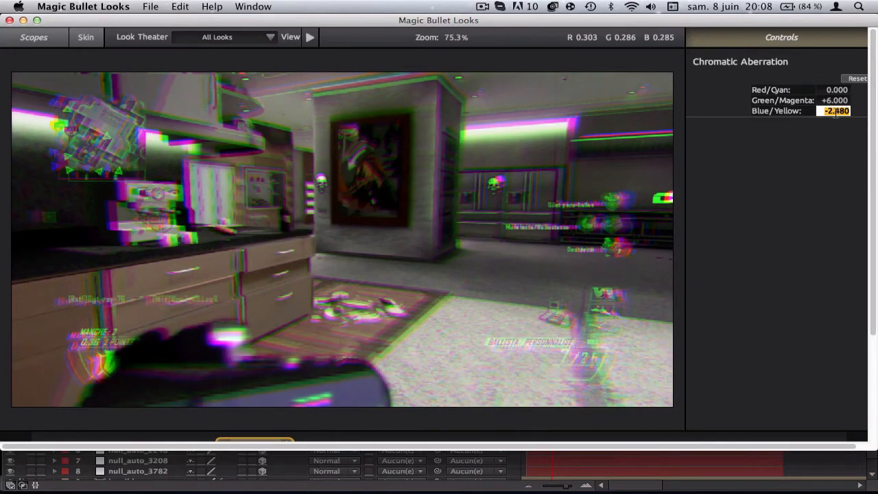
{"action": "type", "text": "-3"}
{"action": "key", "text": "Return"}
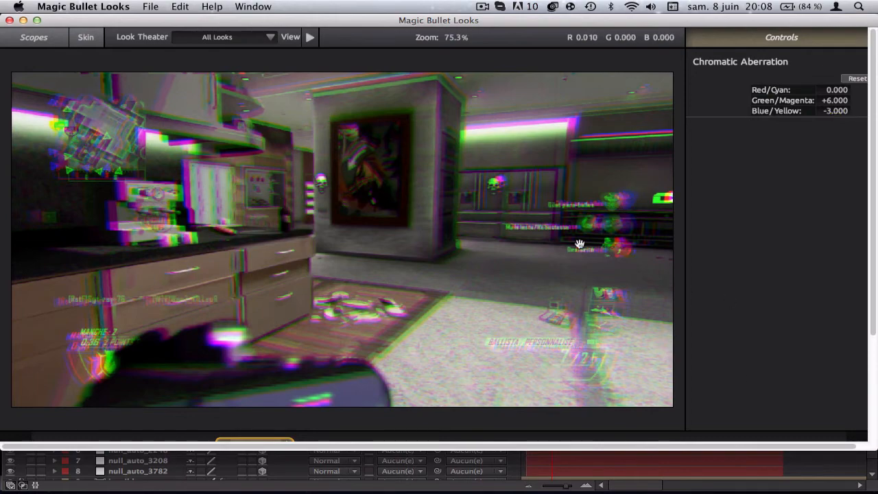
{"action": "scroll", "coordinate": [754, 398], "scroll_direction": "down", "scroll_amount": 5}
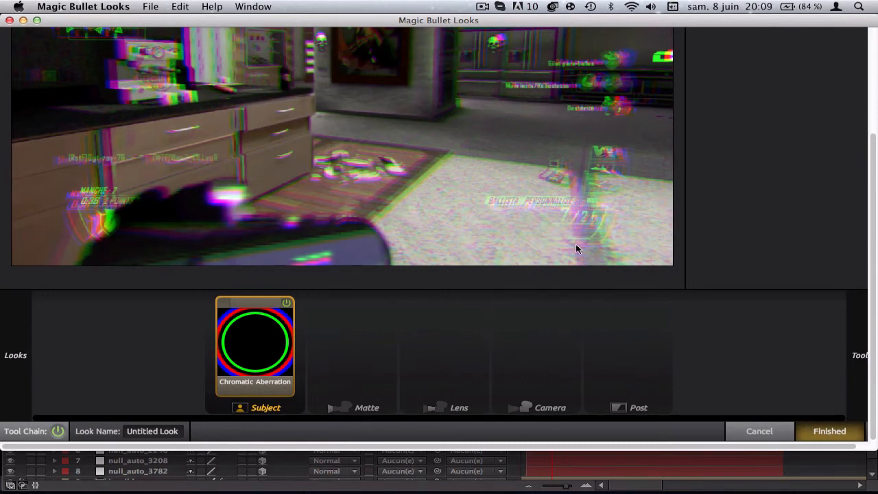
{"action": "key", "text": "Return"}
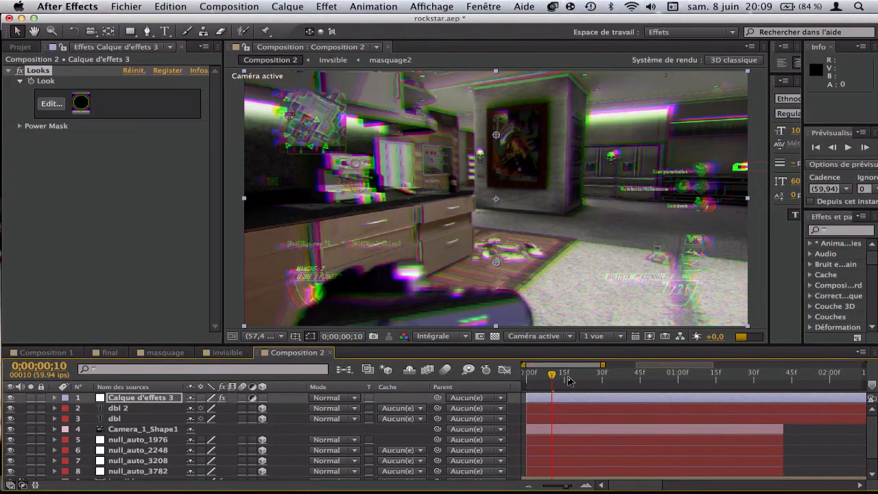
Split Calque d'effets 3 at 0;00;00;10, delete the part before it, and select the remaining part.
{"action": "key", "text": "super+shift+d"}
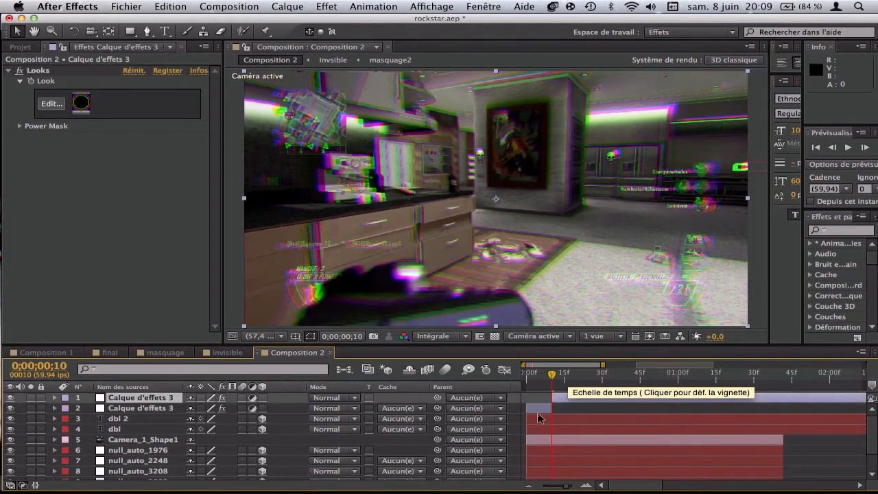
{"action": "left_click", "coordinate": [540, 409]}
{"action": "key", "text": "Delete"}
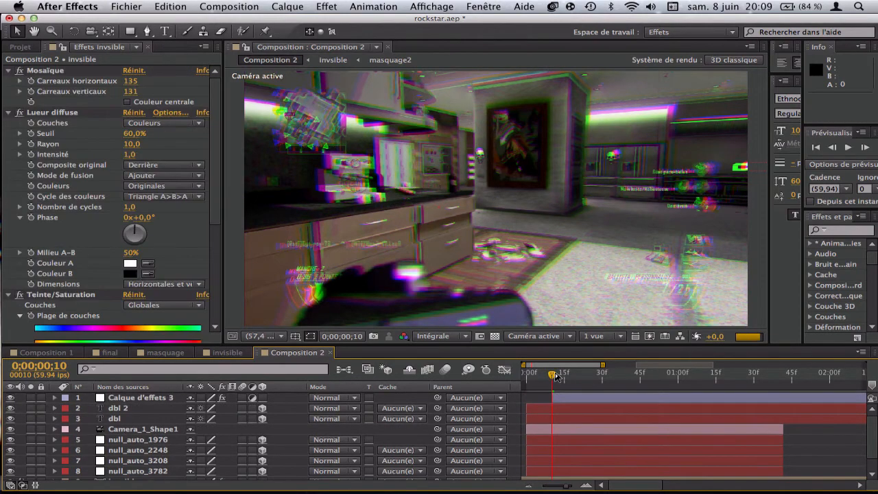
{"action": "left_click", "coordinate": [558, 398]}
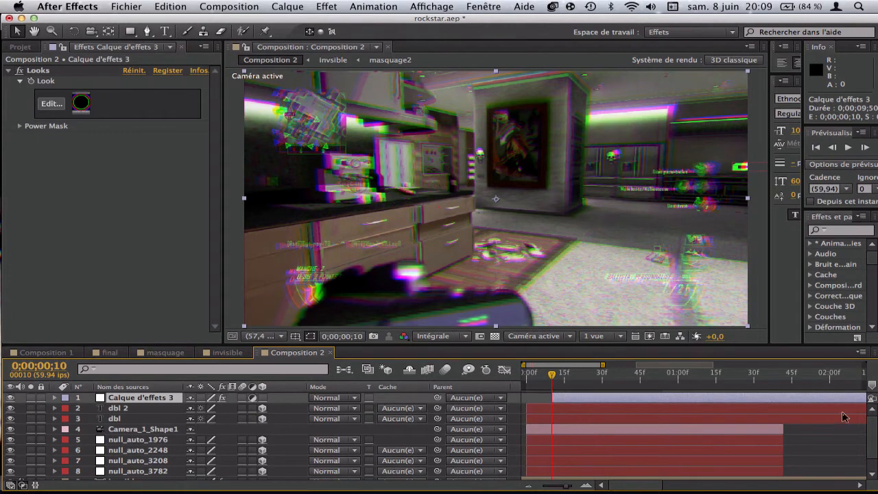
Keyframe the invisible layer's Opacité at 100% on frame 10 and 0% on frame 9.
{"action": "scroll", "coordinate": [788, 445], "scroll_direction": "down", "scroll_amount": 1}
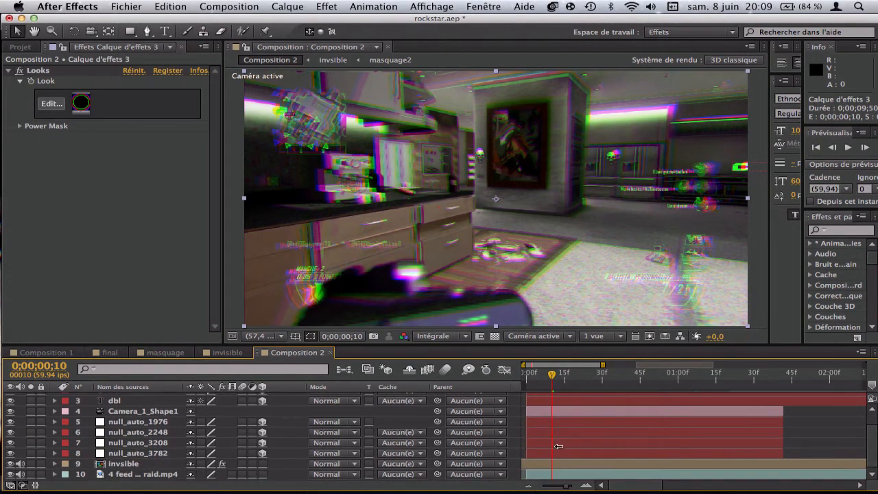
{"action": "left_click", "coordinate": [560, 467]}
{"action": "key", "text": "t"}
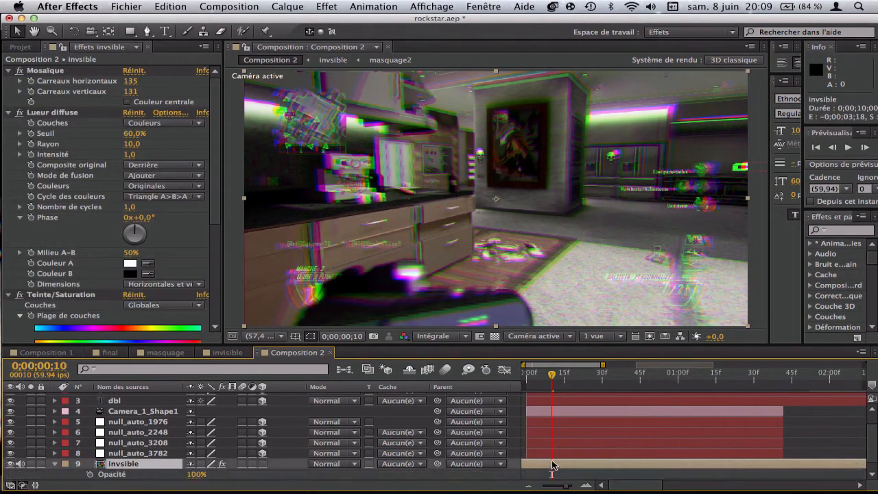
{"action": "scroll", "coordinate": [863, 434], "scroll_direction": "down", "scroll_amount": 1}
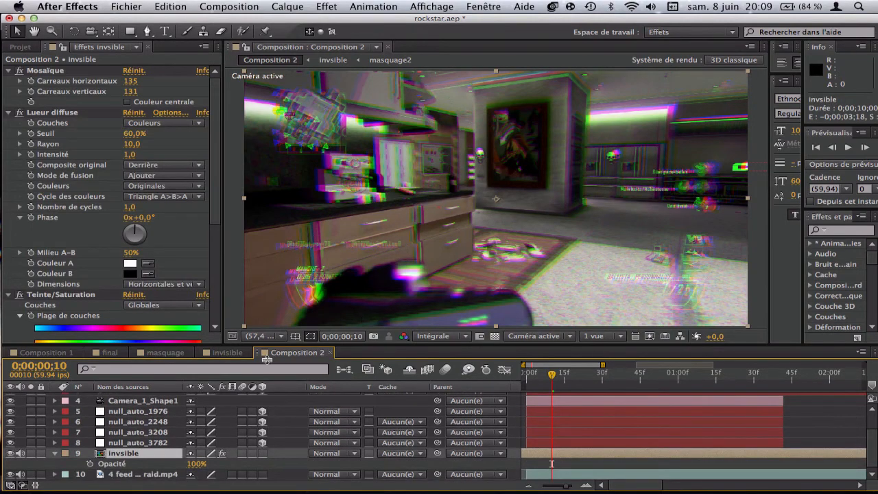
{"action": "left_click", "coordinate": [89, 463]}
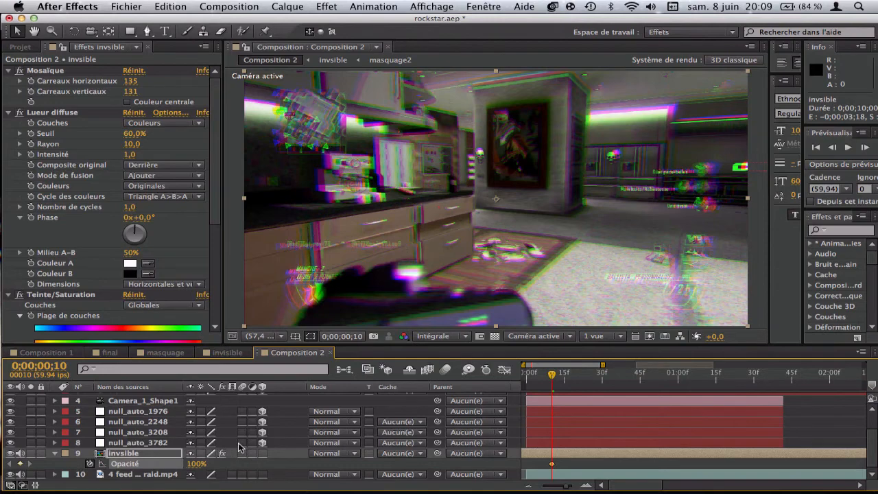
{"action": "key", "text": "Page_Up"}
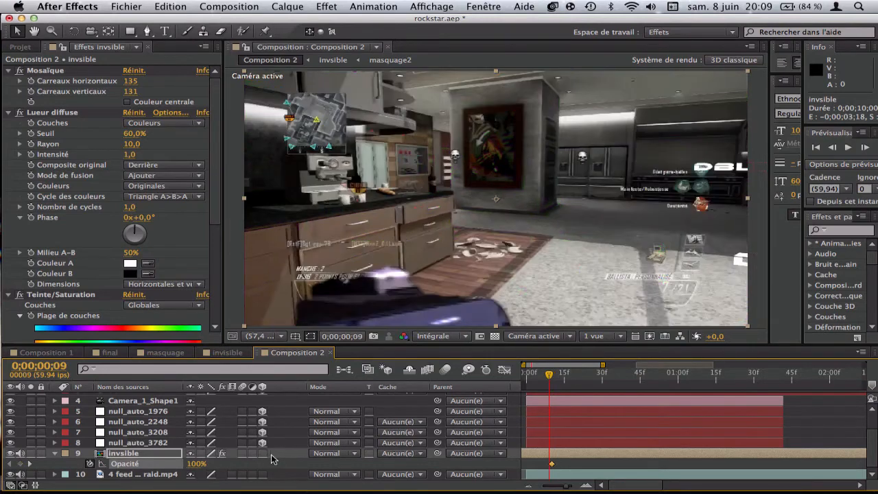
{"action": "left_click", "coordinate": [196, 464]}
{"action": "type", "text": "0"}
{"action": "key", "text": "Return"}
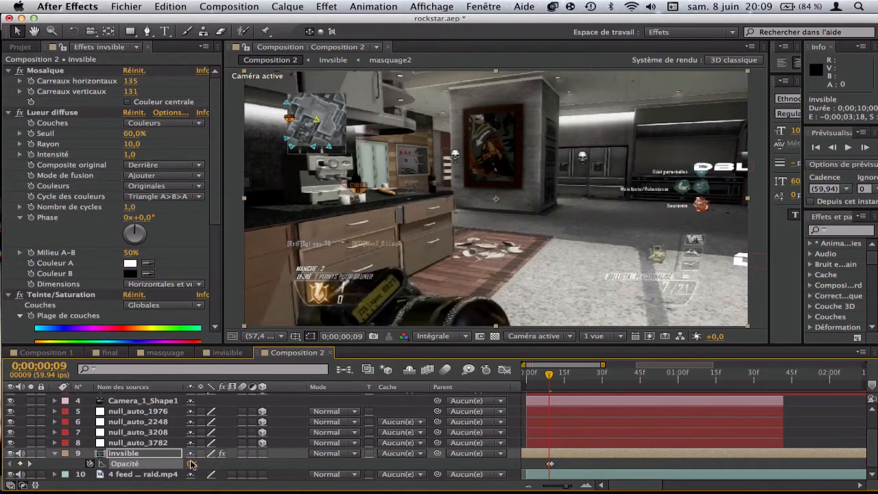
Preview the flash, then keyframe the invisible layer's Opacité at 100% on frame 22 and 0% on frame 23.
{"action": "key", "text": "space"}
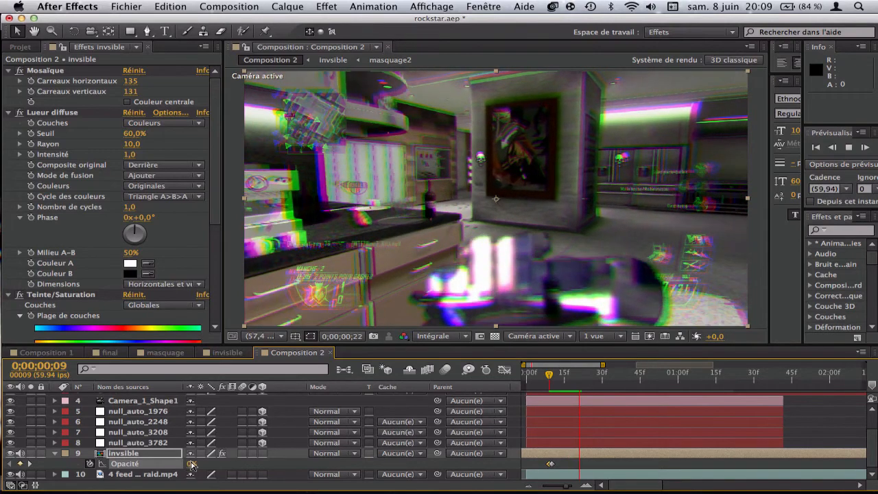
{"action": "key", "text": "space"}
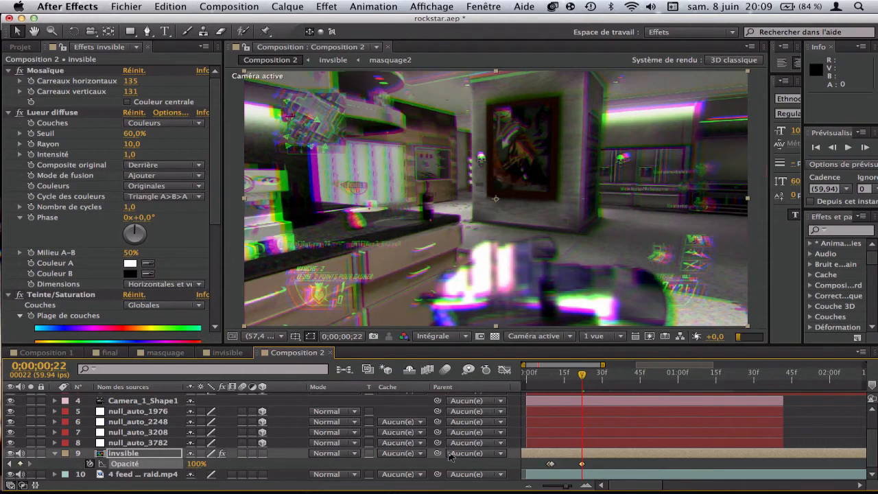
{"action": "left_click", "coordinate": [864, 148]}
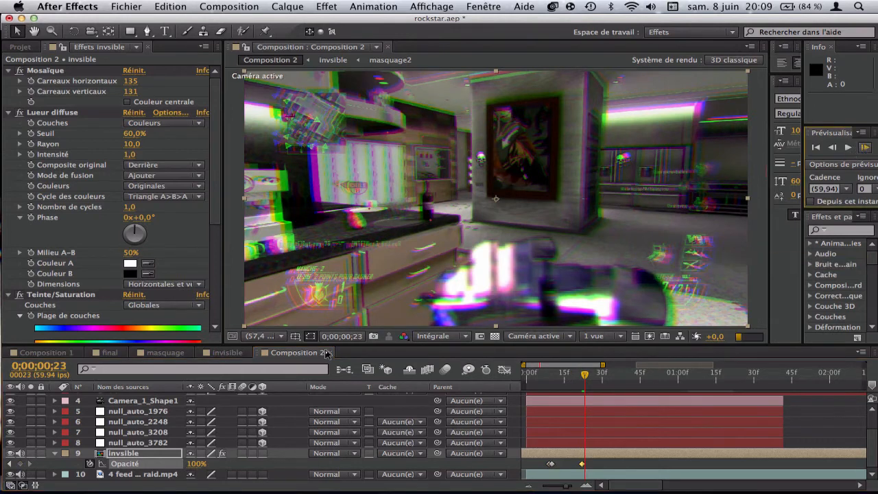
{"action": "left_click", "coordinate": [196, 465]}
{"action": "type", "text": "0"}
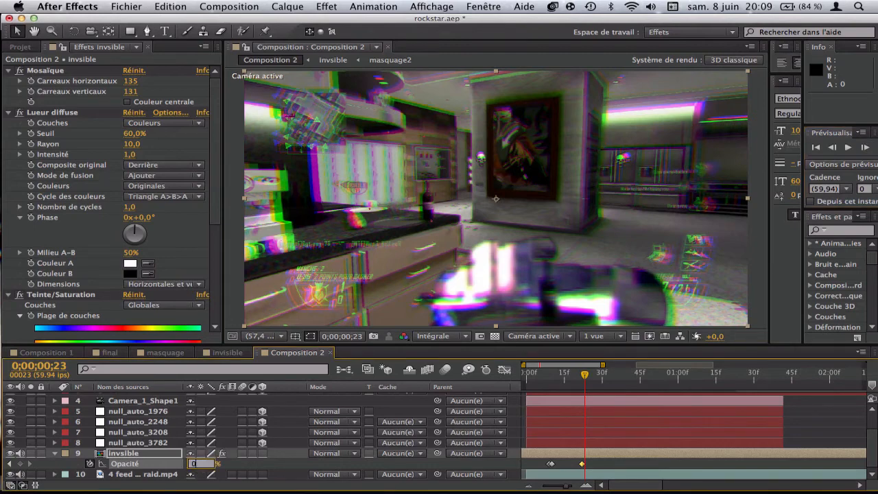
{"action": "key", "text": "Return"}
Split Calque d'effets 3 at 0;00;00;23, delete the part after it, and move the current time to 0;00;00;33.
{"action": "scroll", "coordinate": [725, 409], "scroll_direction": "up", "scroll_amount": 3}
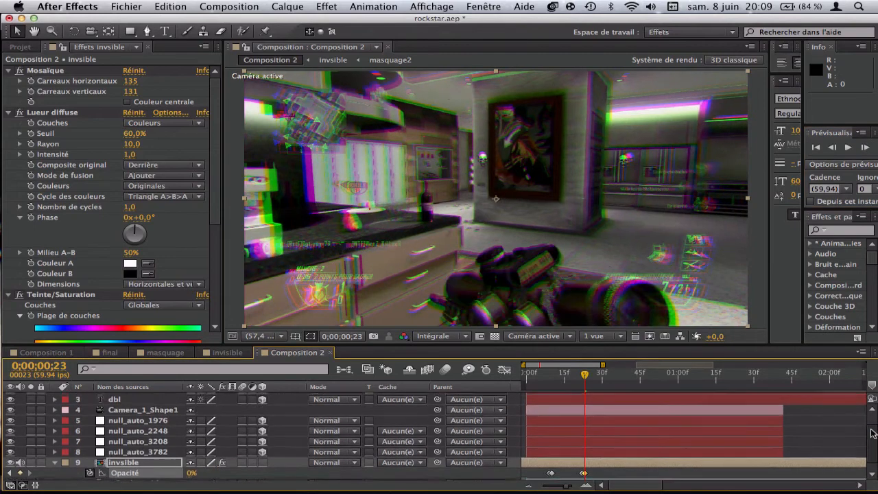
{"action": "left_click", "coordinate": [663, 399]}
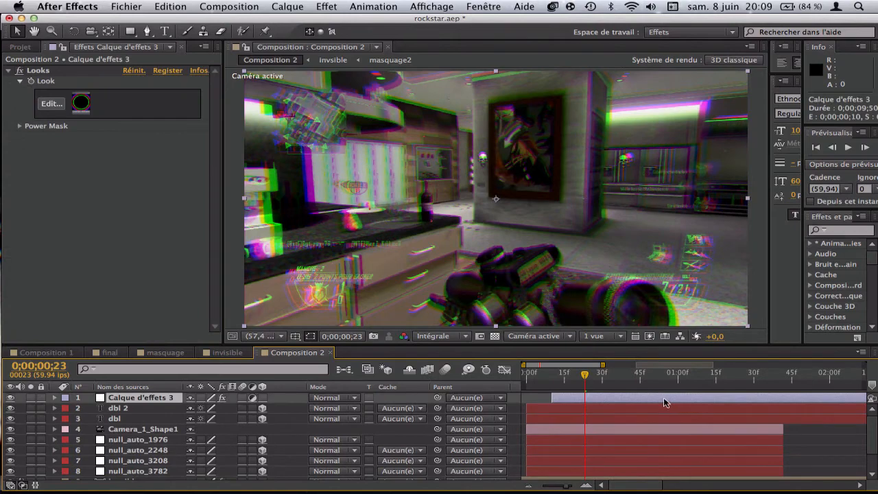
{"action": "key", "text": "super+shift+d"}
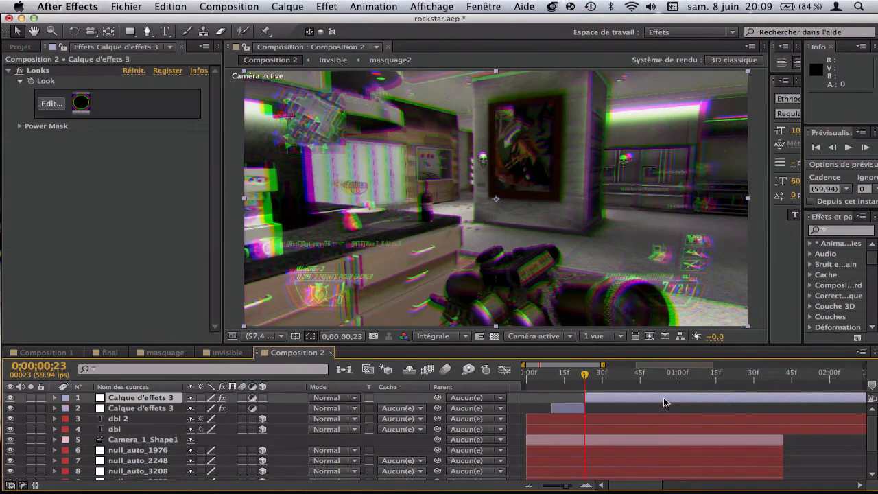
{"action": "key", "text": "Delete"}
{"action": "left_click", "coordinate": [639, 375]}
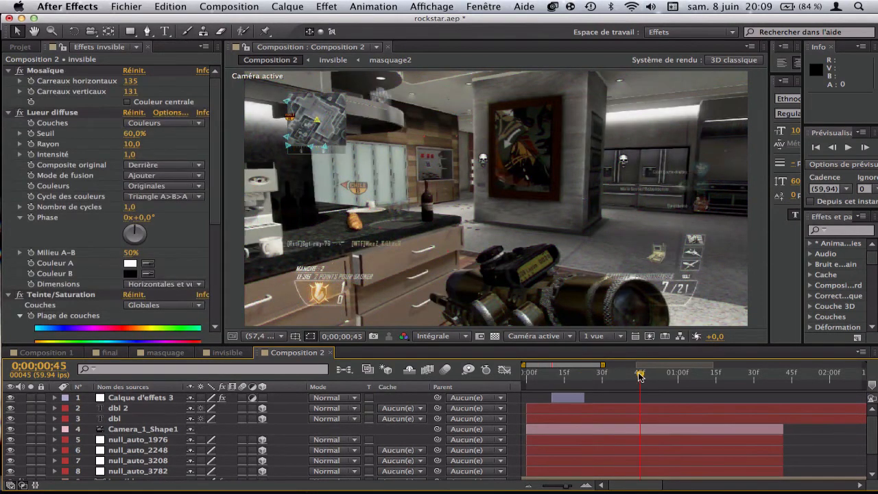
{"action": "left_click", "coordinate": [609, 375]}
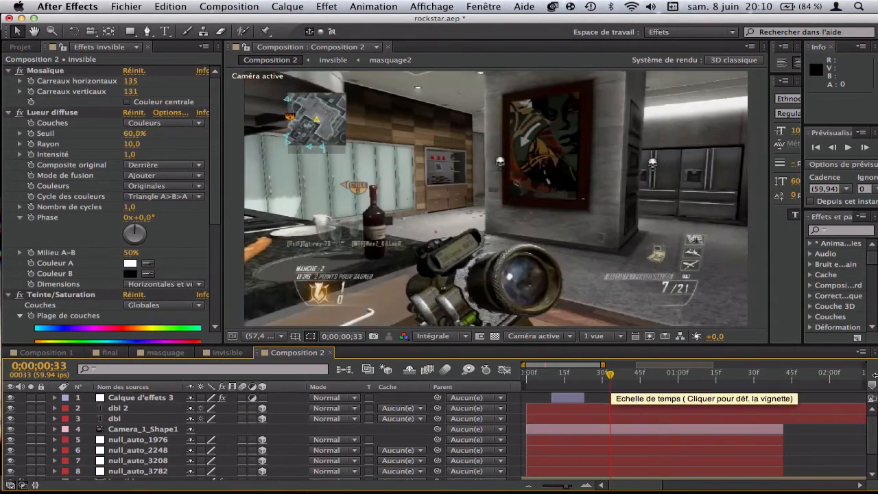
{"action": "left_click", "coordinate": [562, 396]}
{"action": "key", "text": "super+d"}
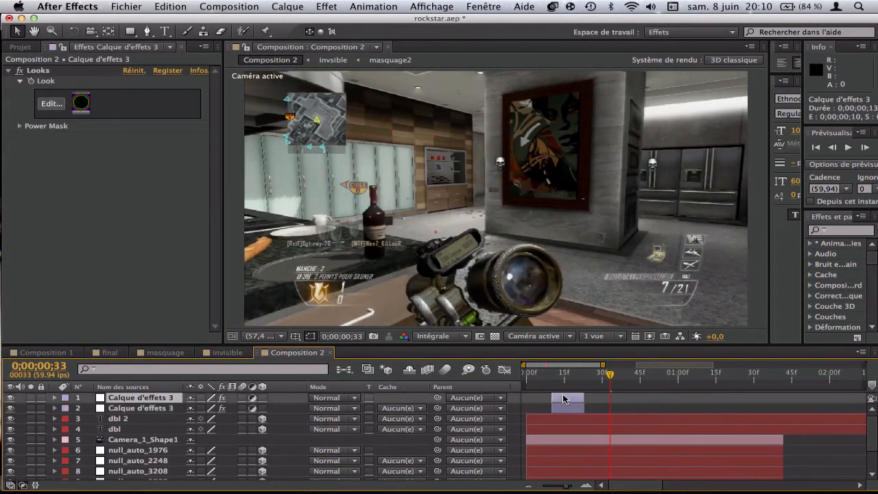
{"action": "key", "text": "Delete"}
Copy and paste the short Calque d'effets 3 layer and move the copy to start at 0;00;00;33.
{"action": "left_click", "coordinate": [564, 400]}
{"action": "key", "text": "super+c"}
{"action": "key", "text": "super+v"}
{"action": "left_click_drag", "start_coordinate": [562, 398], "coordinate": [622, 400]}
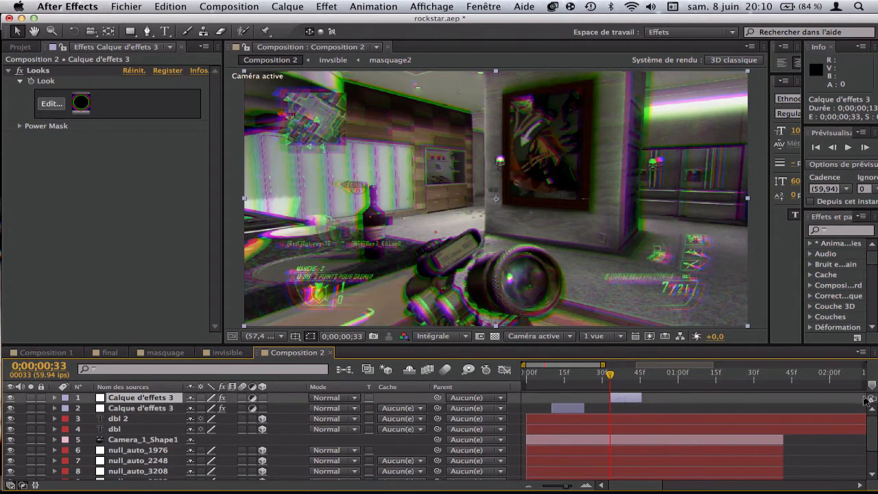
Keyframe the invisible layer's Opacité at 0% on frame 32 and 100% on frame 33.
{"action": "scroll", "coordinate": [789, 425], "scroll_direction": "down", "scroll_amount": 3}
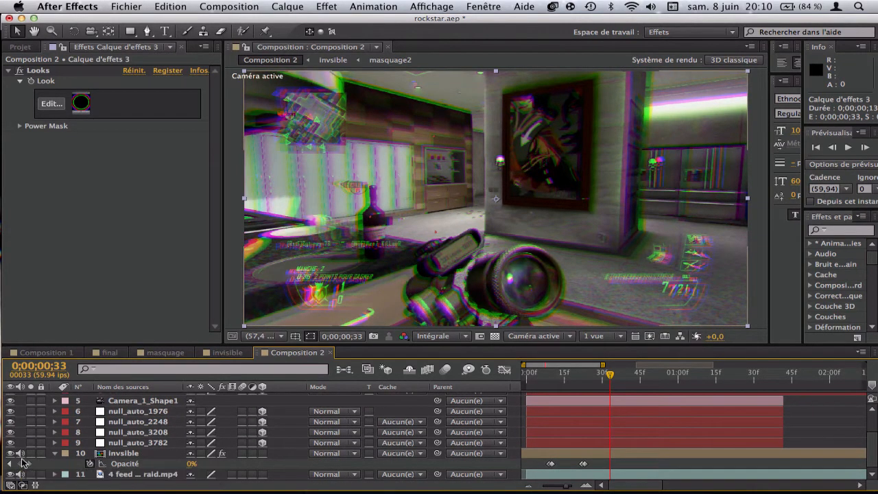
{"action": "left_click", "coordinate": [20, 465]}
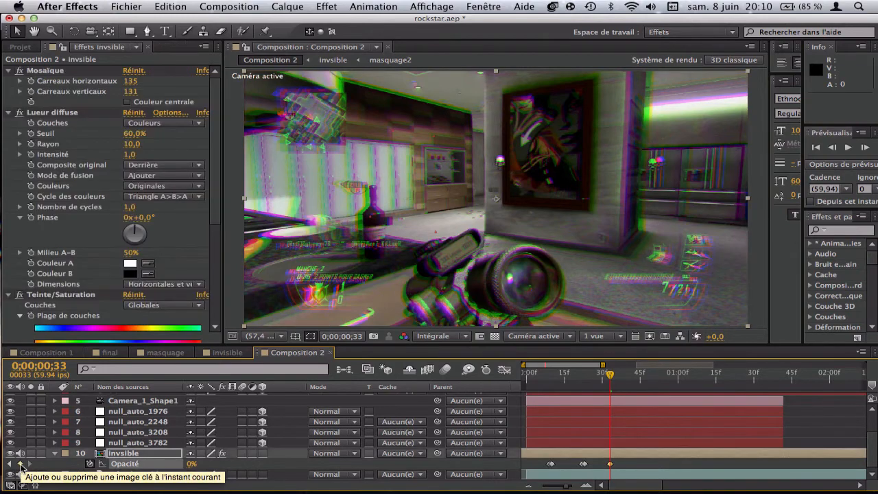
{"action": "key", "text": "Page_Up"}
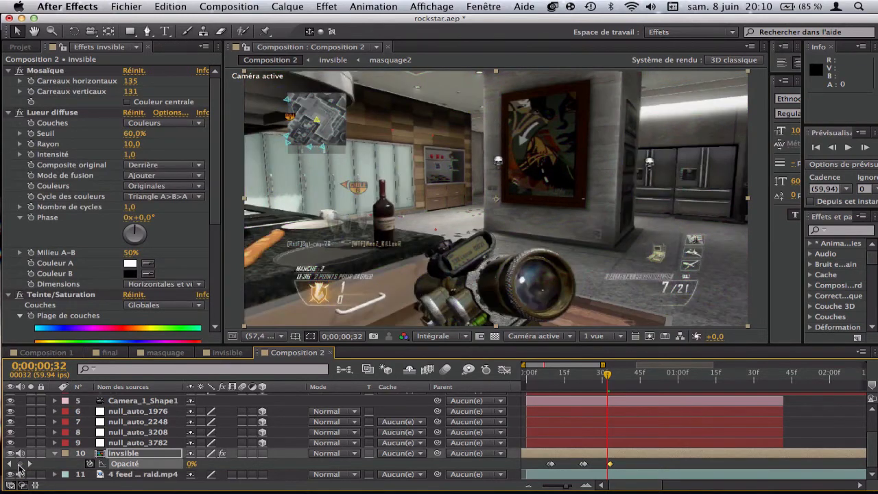
{"action": "key", "text": "Page_Down"}
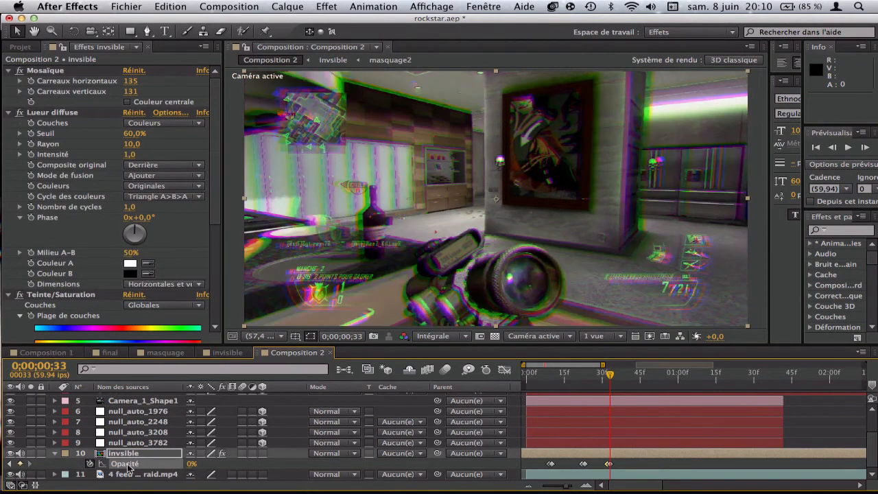
{"action": "left_click", "coordinate": [192, 466]}
{"action": "left_click", "coordinate": [191, 465]}
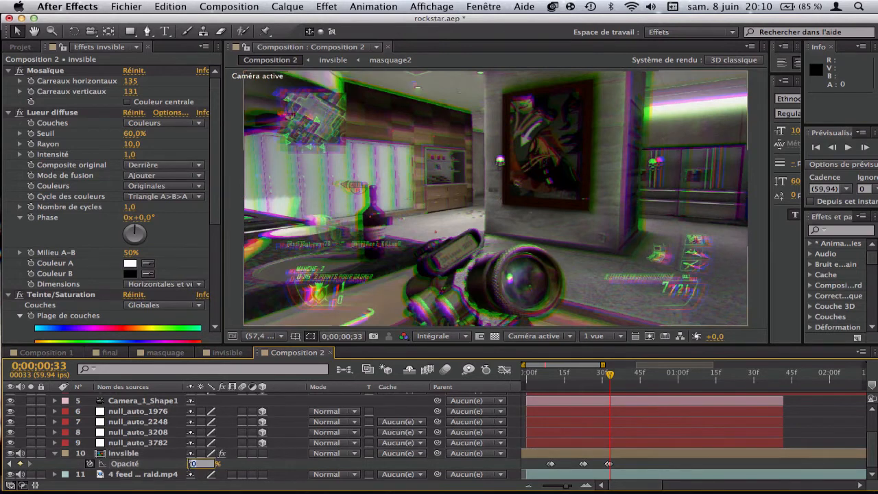
{"action": "key", "text": "Return"}
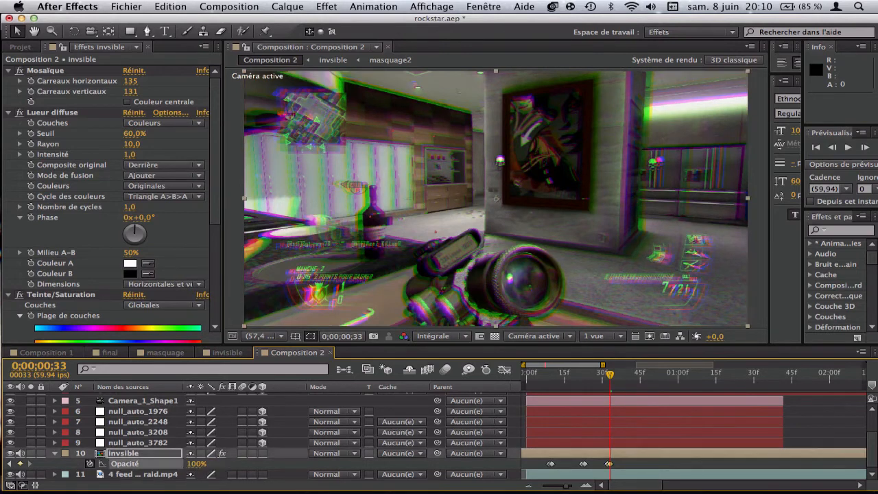
{"action": "scroll", "coordinate": [872, 446], "scroll_direction": "up", "scroll_amount": 2}
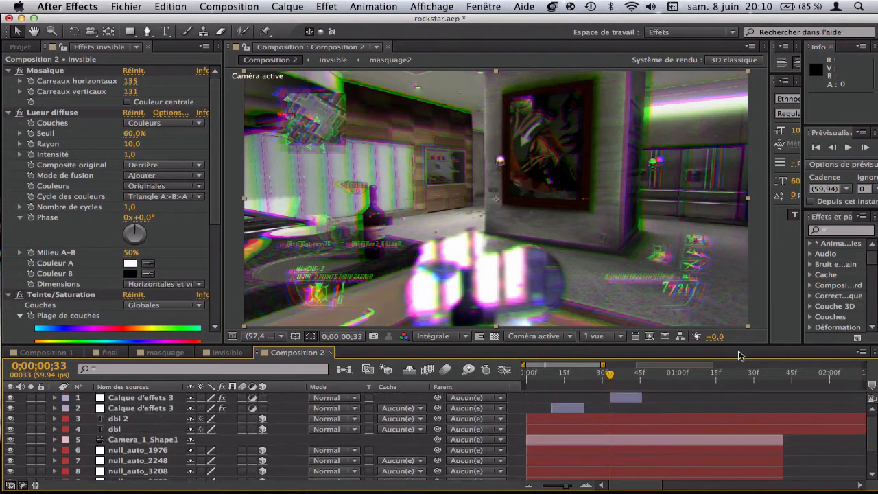
Keyframe the invisible layer's Opacité at 100% on frame 45 and 0% on frame 46.
{"action": "left_click", "coordinate": [641, 376]}
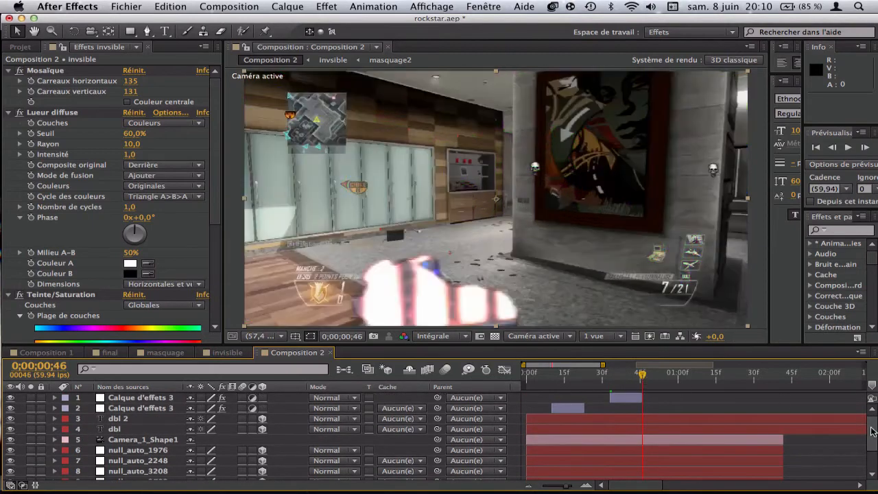
{"action": "scroll", "coordinate": [825, 418], "scroll_direction": "down", "scroll_amount": 2}
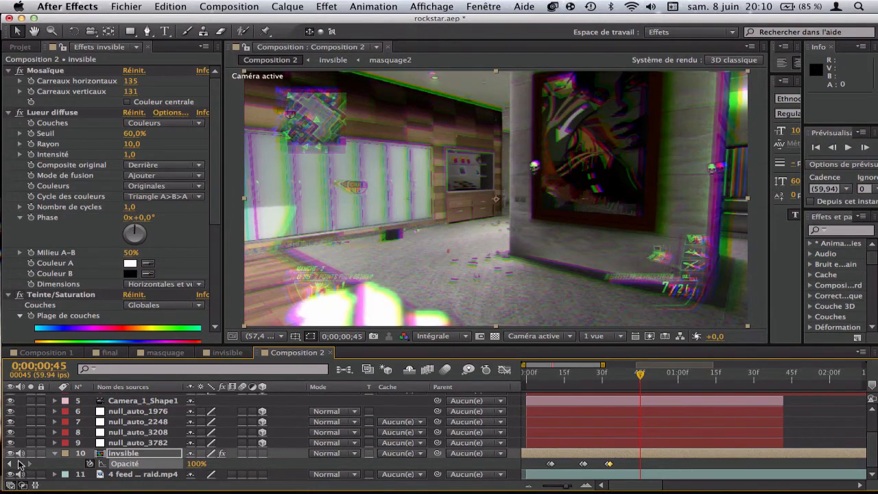
{"action": "key", "text": "Page_Down"}
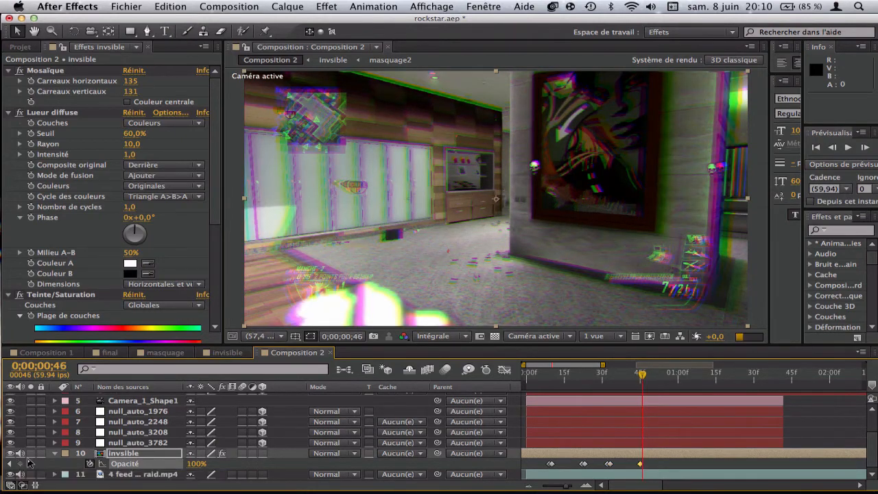
{"action": "left_click", "coordinate": [196, 463]}
{"action": "type", "text": "0"}
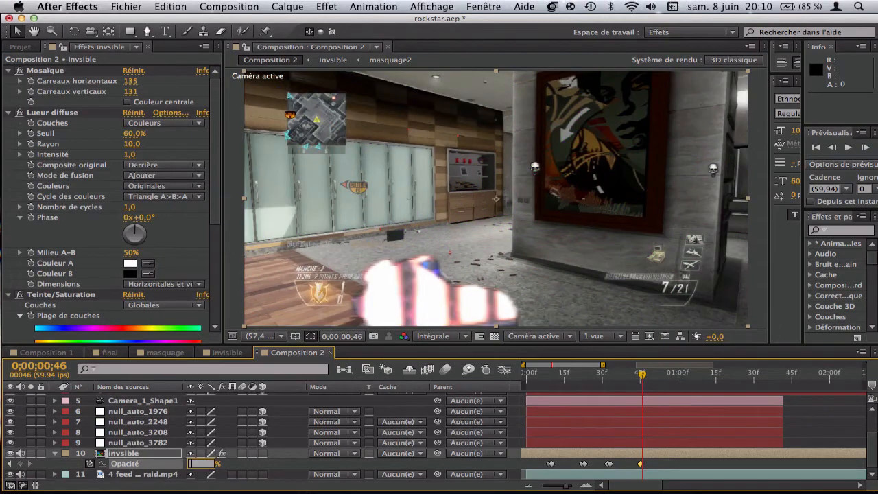
{"action": "key", "text": "Return"}
Move the current time to 0;00;01;05, duplicate the latest Calque d'effets 3 layer, and shift the copy to start there.
{"action": "left_click_drag", "start_coordinate": [872, 449], "coordinate": [871, 453]}
{"action": "scroll", "coordinate": [872, 458], "scroll_direction": "up", "scroll_amount": 5}
{"action": "left_click_drag", "start_coordinate": [642, 376], "coordinate": [690, 384]}
{"action": "left_click", "coordinate": [633, 398]}
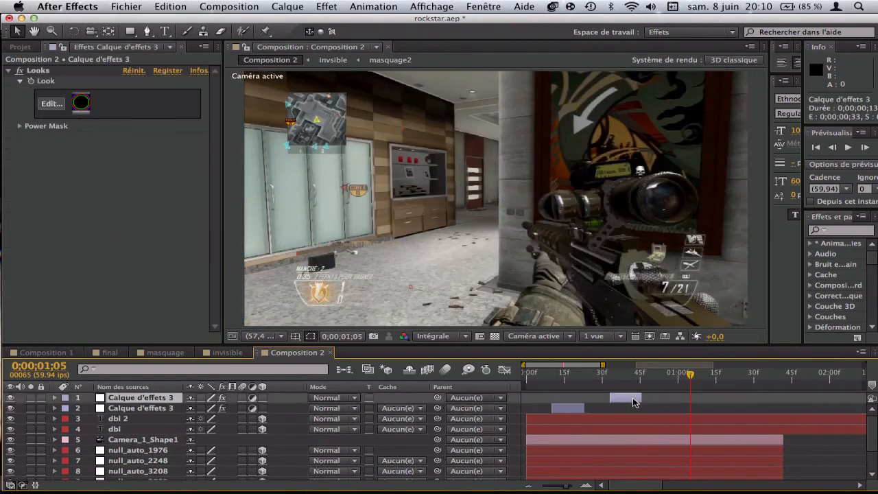
{"action": "key", "text": "ctrl+d"}
{"action": "left_click_drag", "start_coordinate": [631, 398], "coordinate": [728, 398]}
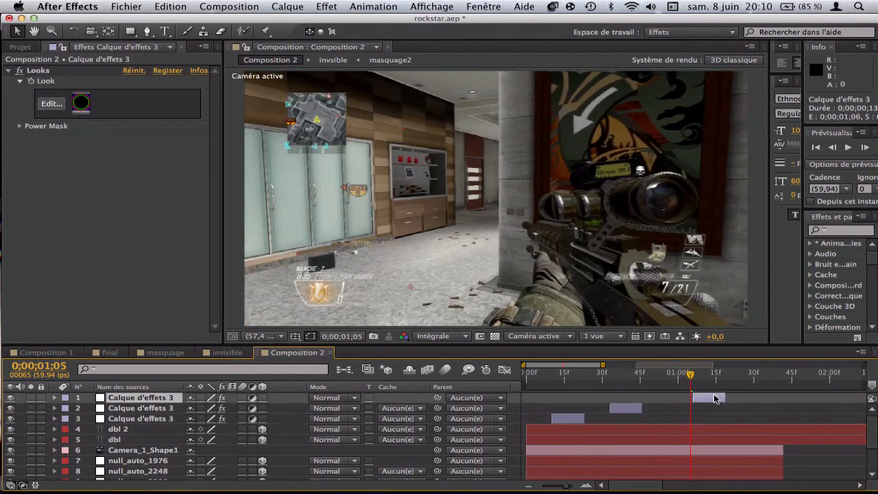
Add an Opacité keyframe of 100% on the invisible layer one frame after its keyframe at 0;00;00;46.
{"action": "scroll", "coordinate": [364, 433], "scroll_direction": "down", "scroll_amount": 3}
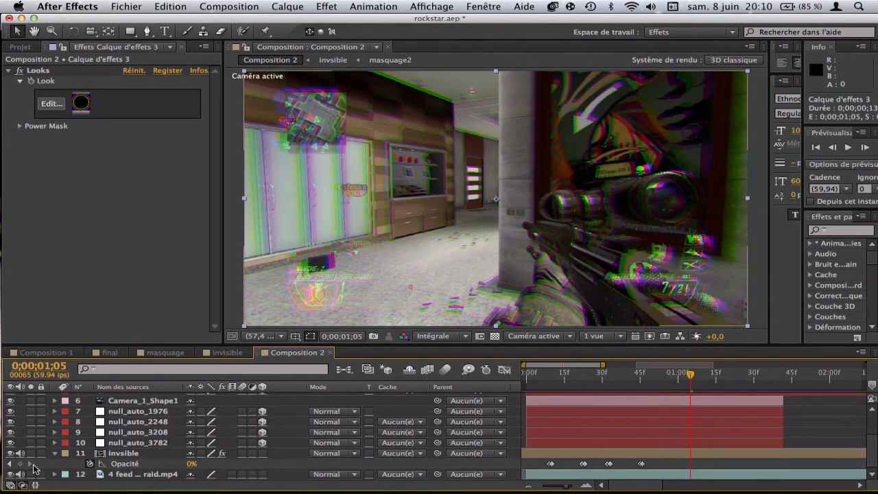
{"action": "key", "text": "Page_Up"}
{"action": "left_click", "coordinate": [11, 463]}
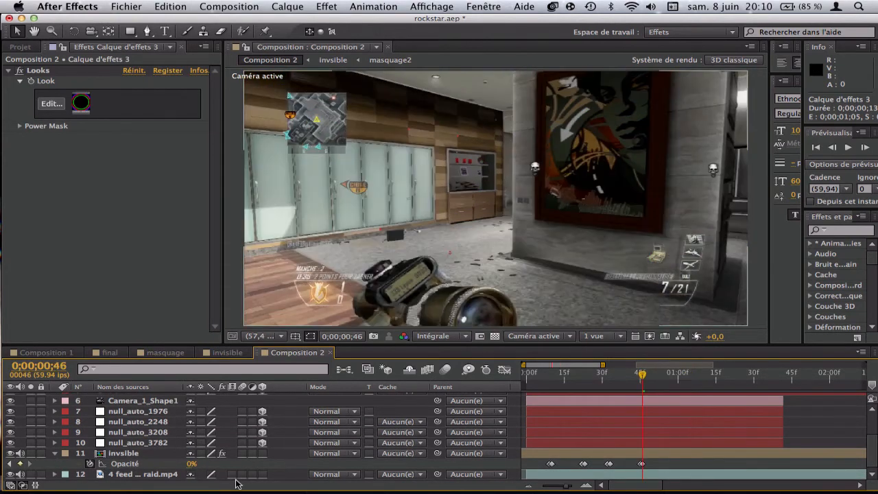
{"action": "key", "text": "Page_Down"}
{"action": "left_click", "coordinate": [191, 464]}
{"action": "type", "text": "100"}
{"action": "key", "text": "Return"}
Move the invisible layer's last two Opacité keyframes so that the 0% one falls at 0;00;01;05.
{"action": "left_click_drag", "start_coordinate": [872, 452], "coordinate": [863, 413]}
{"action": "left_click", "coordinate": [692, 376]}
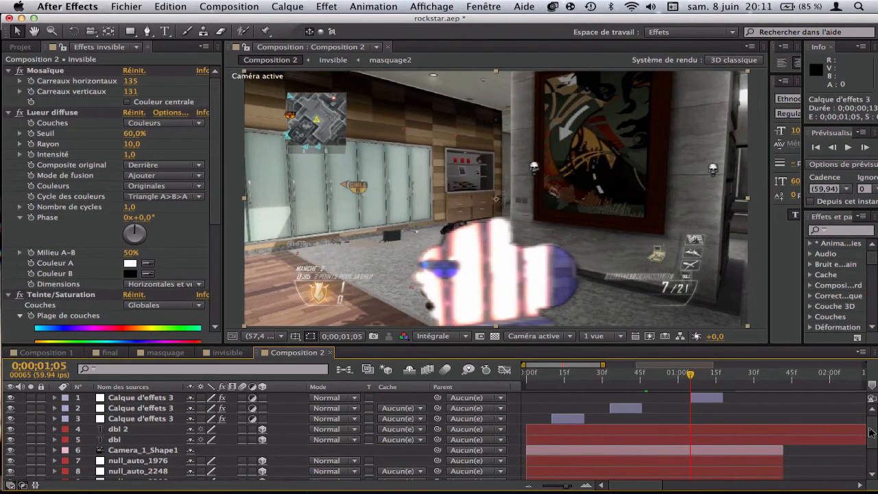
{"action": "scroll", "coordinate": [856, 431], "scroll_direction": "down", "scroll_amount": 3}
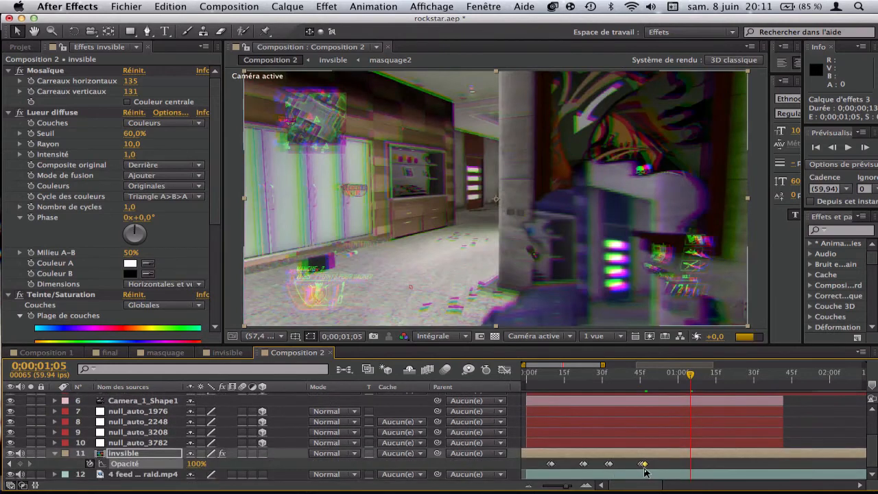
{"action": "left_click_drag", "start_coordinate": [644, 469], "coordinate": [693, 470]}
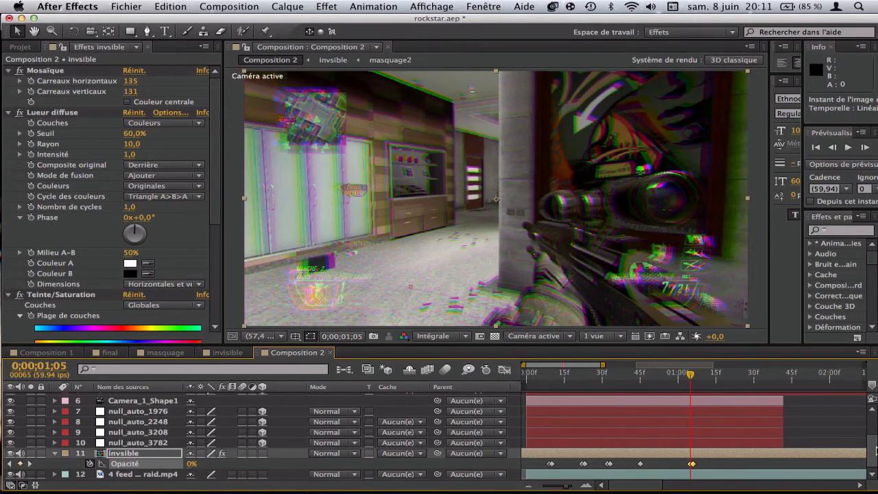
Split the third Calque d'effets 3 flash at 0;00;01;08 and delete the part after it.
{"action": "scroll", "coordinate": [823, 439], "scroll_direction": "up", "scroll_amount": 5}
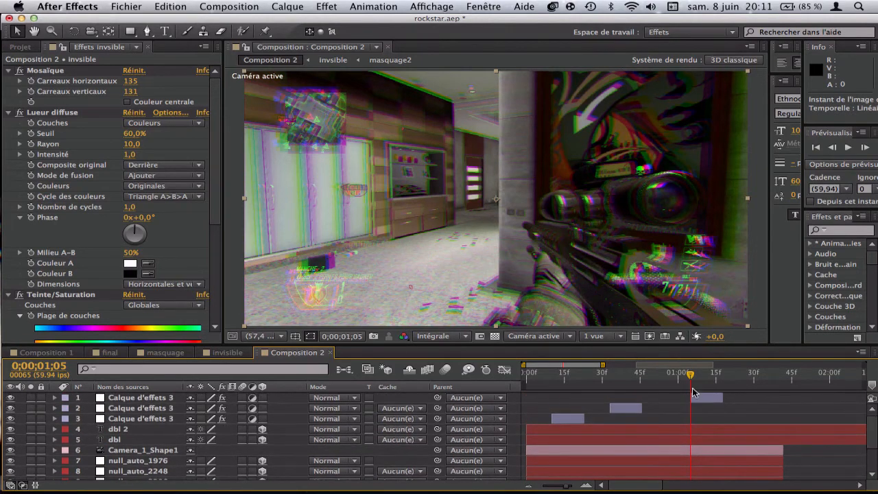
{"action": "key", "text": "Page_Down"}
{"action": "key", "text": "Page_Down"}
{"action": "key", "text": "Page_Down"}
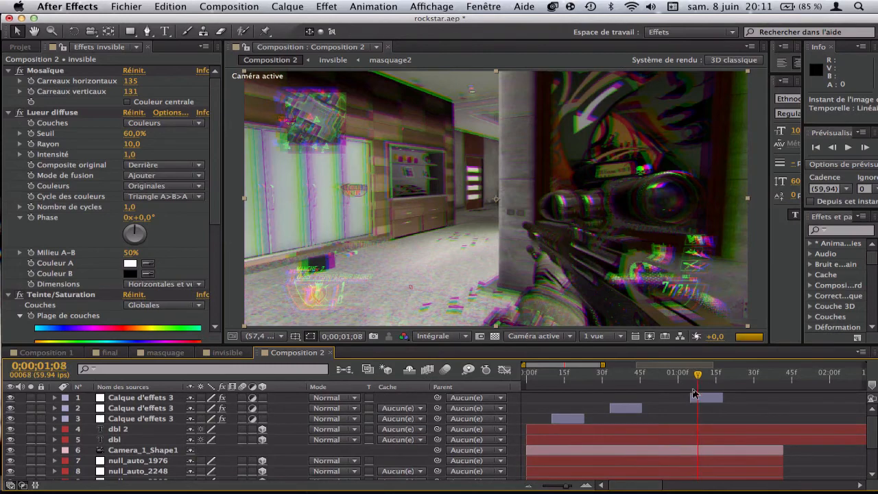
{"action": "left_click", "coordinate": [707, 398]}
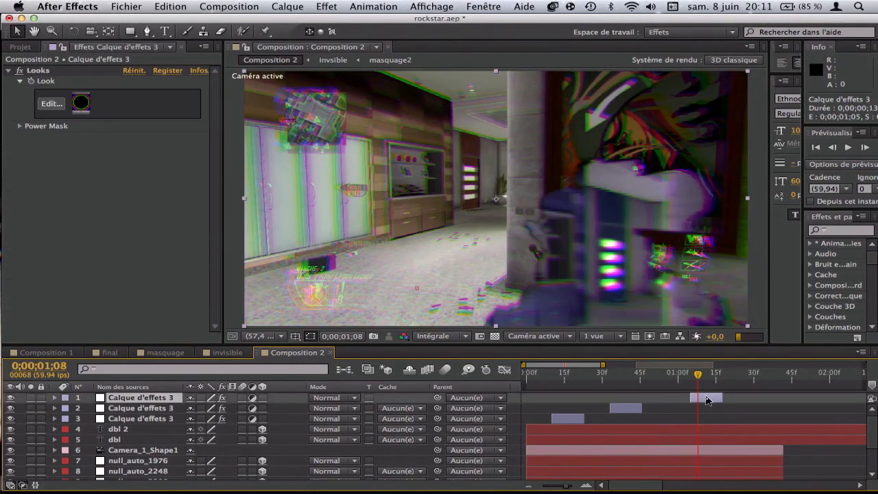
{"action": "key", "text": "super+shift+d"}
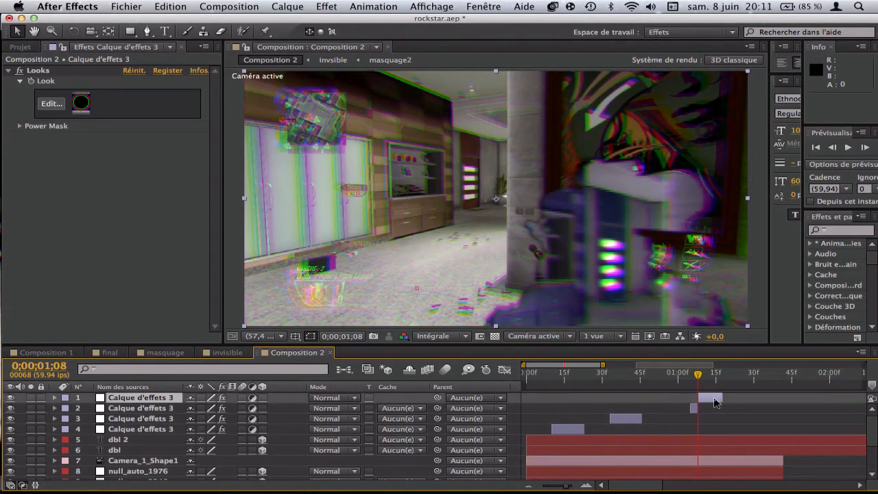
{"action": "key", "text": "Delete"}
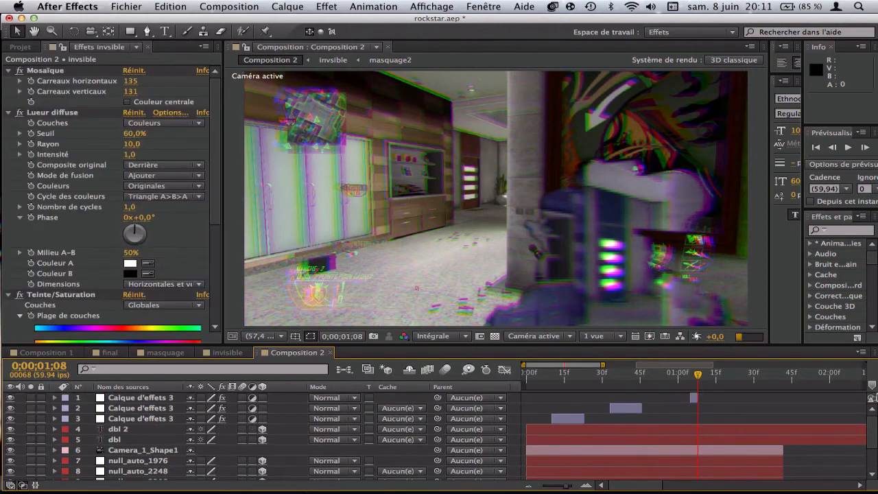
Switch to QuickTime Player and replay the FaZe Rockst4r reference video around 00:08 to examine how its flashes look.
{"action": "mouse_move", "coordinate": [716, 488]}
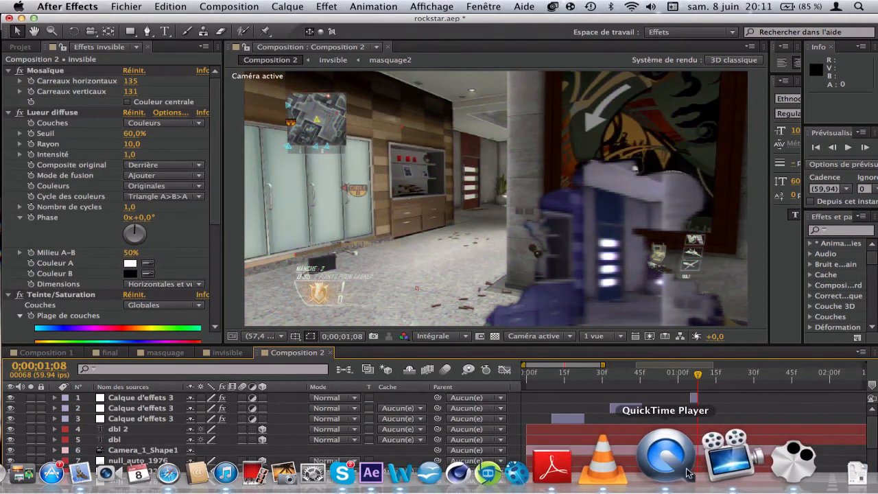
{"action": "left_click", "coordinate": [658, 456]}
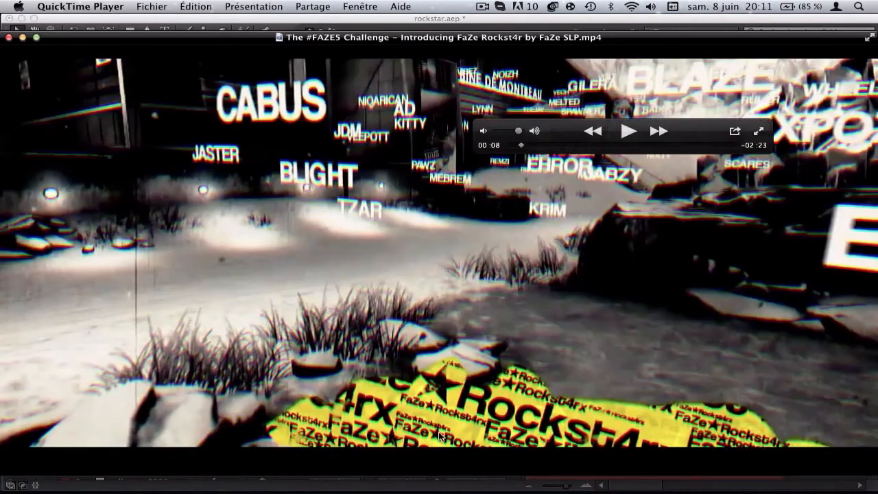
{"action": "left_click", "coordinate": [629, 130]}
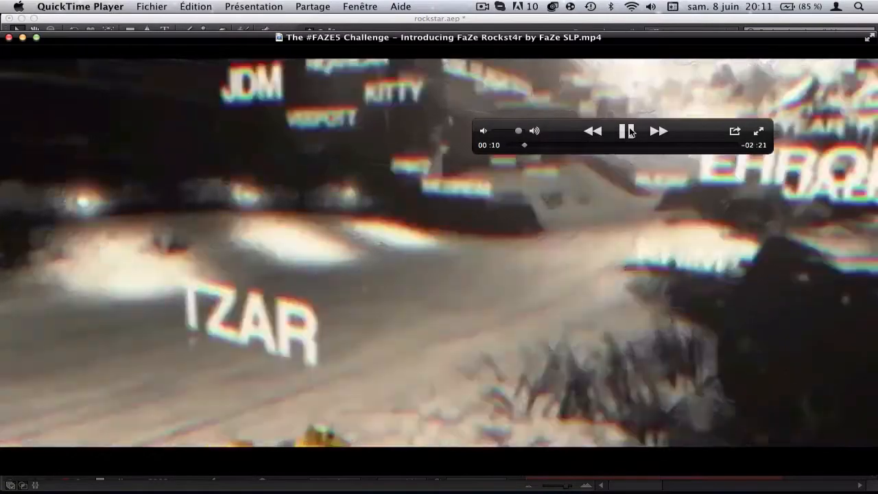
{"action": "left_click", "coordinate": [629, 131]}
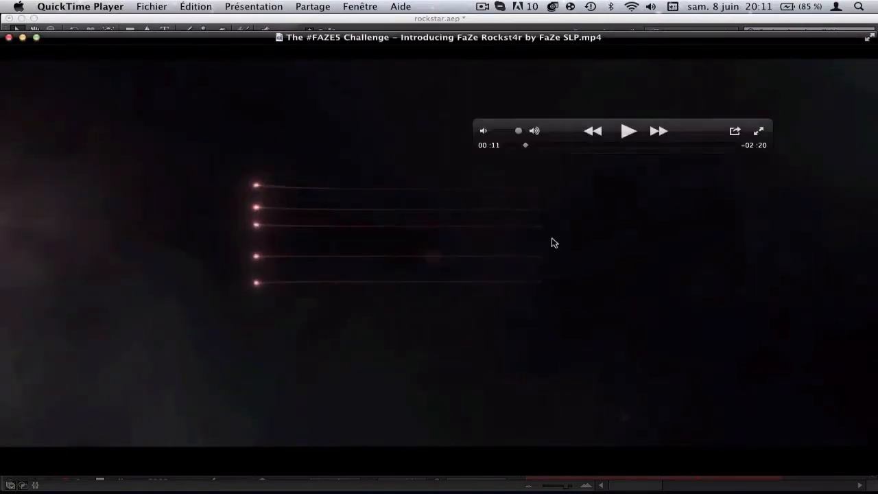
{"action": "left_click_drag", "start_coordinate": [524, 144], "coordinate": [516, 144]}
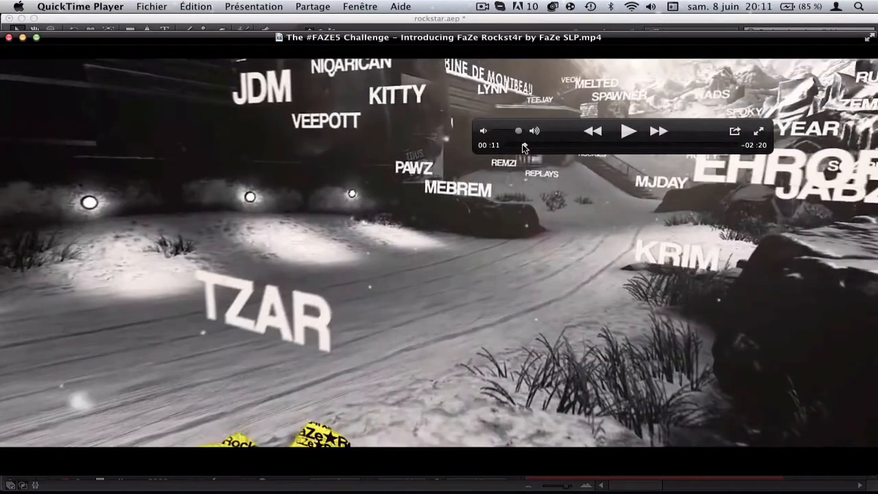
{"action": "left_click", "coordinate": [627, 131]}
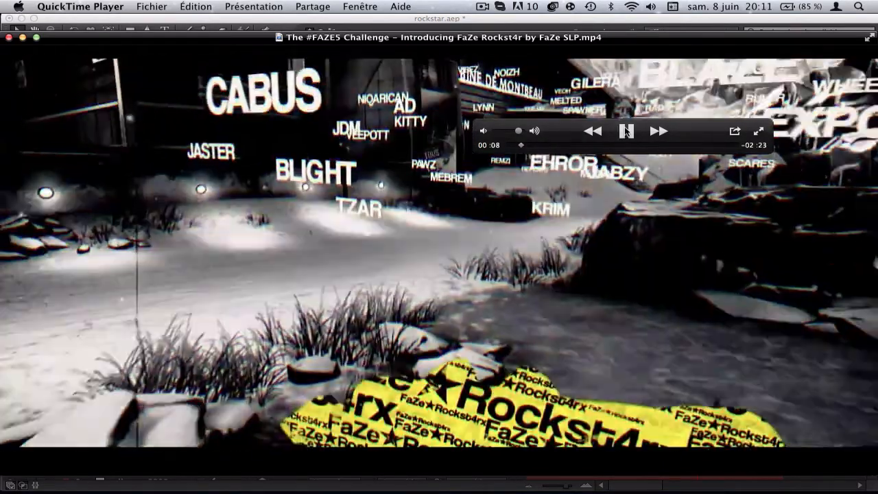
{"action": "left_click", "coordinate": [627, 132]}
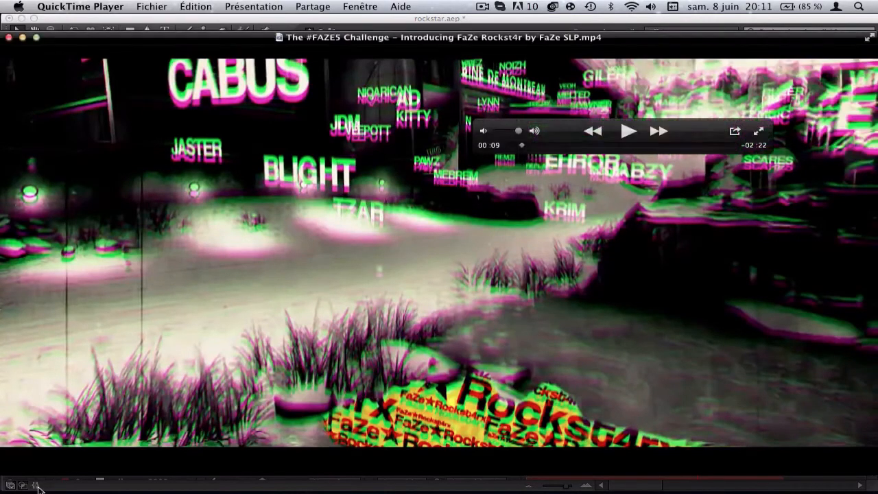
Switch back to After Effects and remove Chromatic Aberration from the Looks effect on the first flash, viewed at 0;00;00;11.
{"action": "mouse_move", "coordinate": [73, 484]}
{"action": "left_click", "coordinate": [447, 455]}
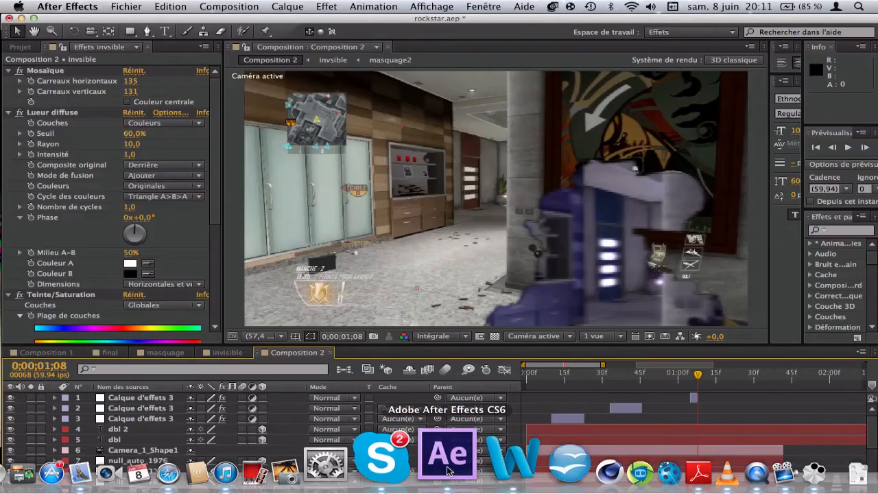
{"action": "left_click", "coordinate": [554, 375]}
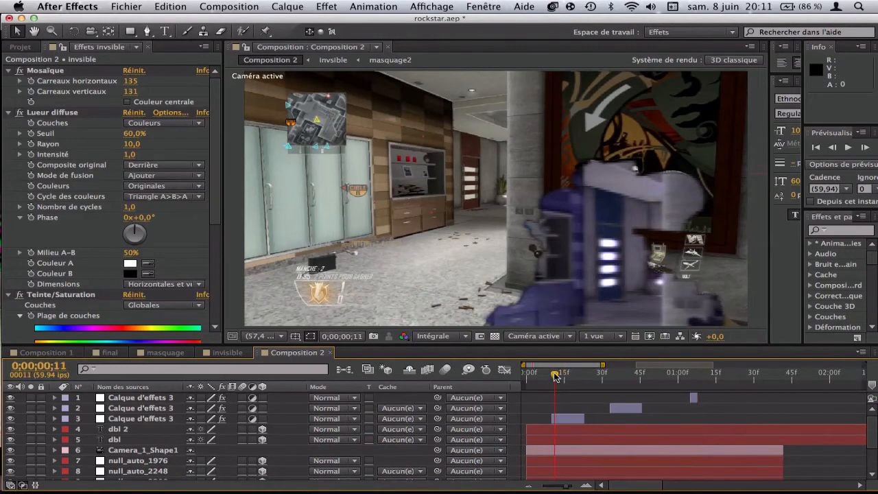
{"action": "left_click", "coordinate": [575, 418]}
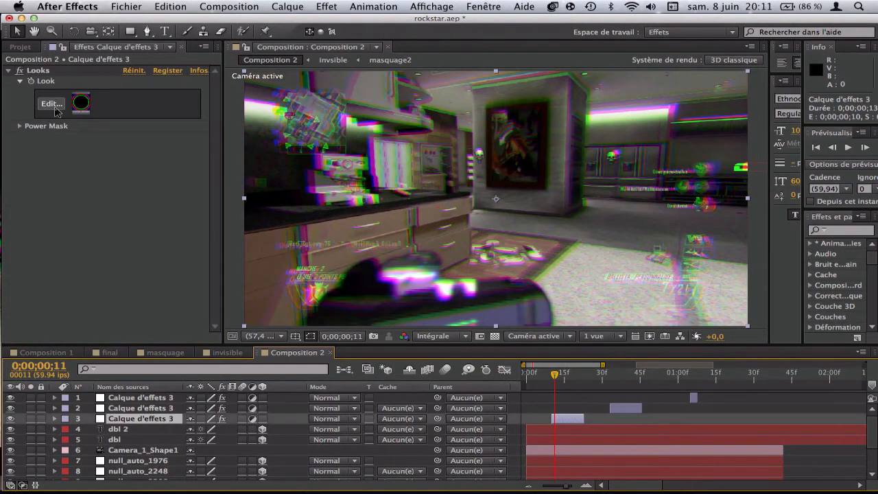
{"action": "left_click", "coordinate": [55, 107]}
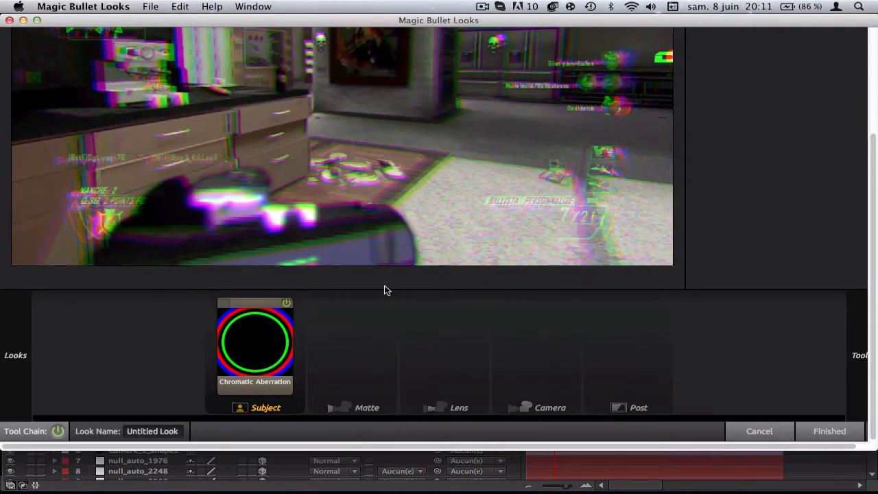
{"action": "left_click", "coordinate": [263, 334]}
{"action": "key", "text": "Delete"}
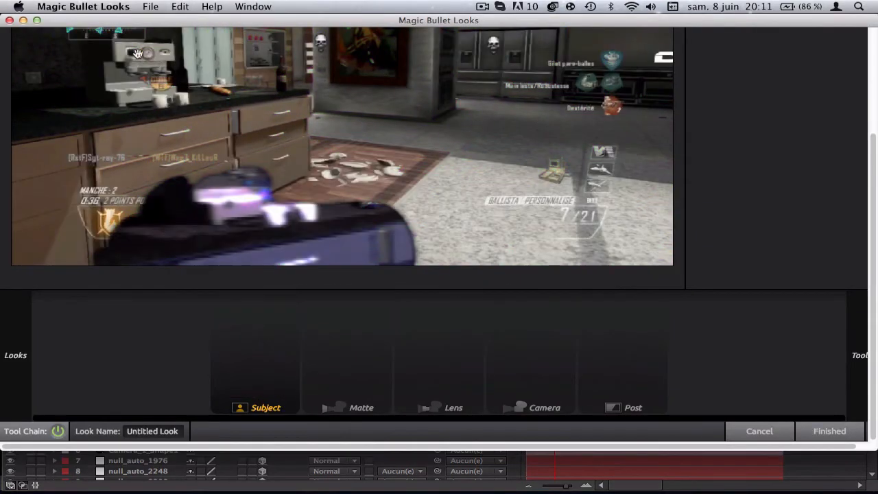
Apply the 2025 by Ansel preset to the first Calque d'effets 3 flash and finish editing the look.
{"action": "left_click_drag", "start_coordinate": [873, 187], "coordinate": [873, 81]}
{"action": "mouse_move", "coordinate": [3, 352]}
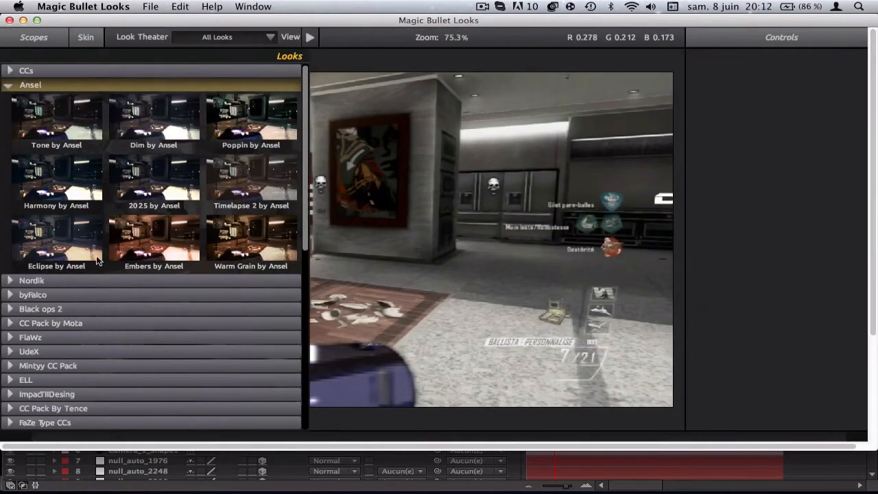
{"action": "left_click", "coordinate": [165, 177]}
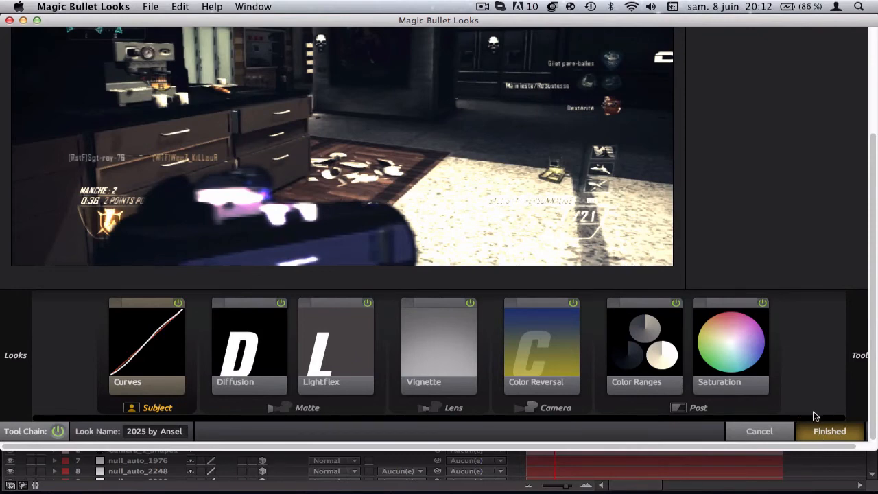
{"action": "left_click", "coordinate": [814, 421]}
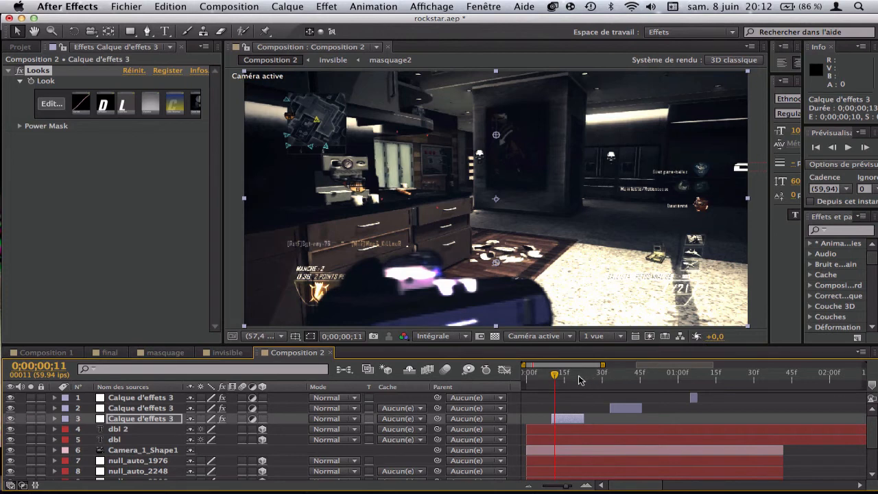
{"action": "left_click", "coordinate": [561, 419]}
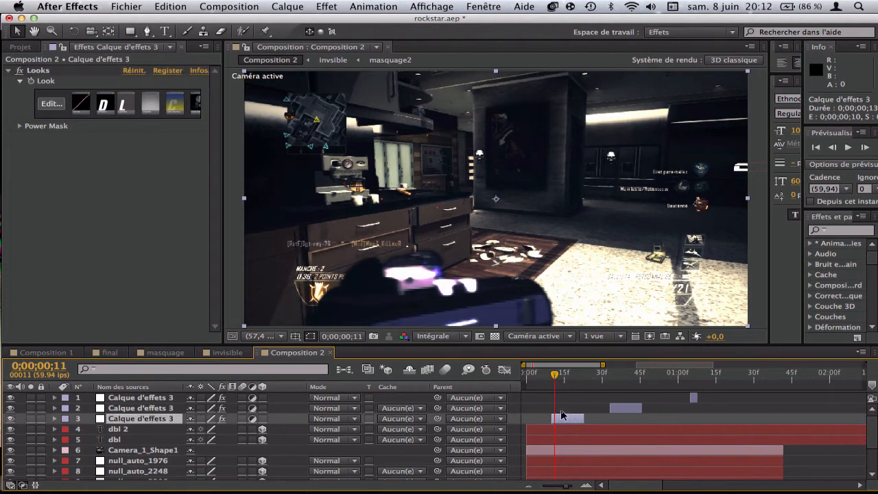
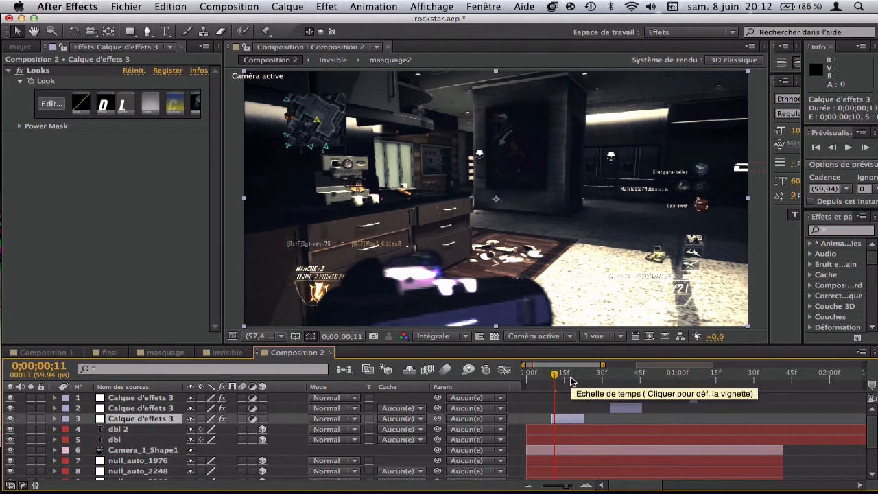
Open the final composition to view the finished 3D text version.
{"action": "left_click", "coordinate": [67, 353]}
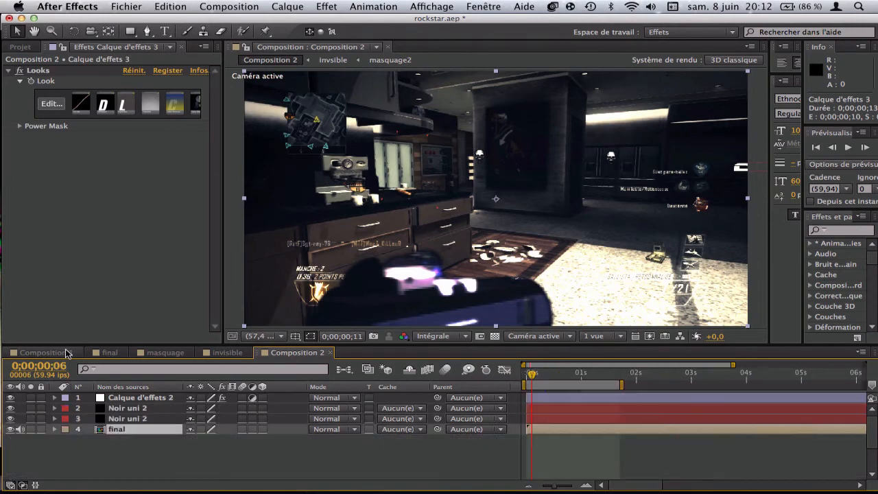
{"action": "left_click", "coordinate": [110, 353]}
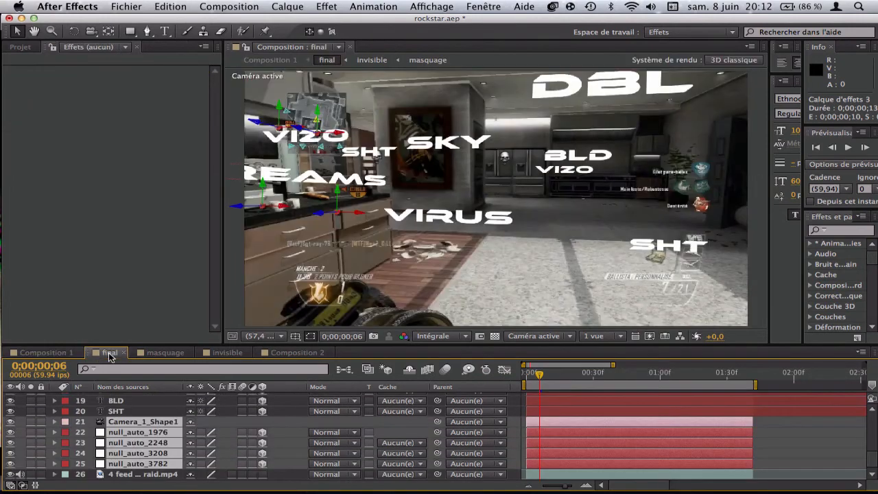
Select the 07.wav sound layer that starts with the first flash in the final composition and preview it.
{"action": "left_click_drag", "start_coordinate": [871, 465], "coordinate": [873, 420]}
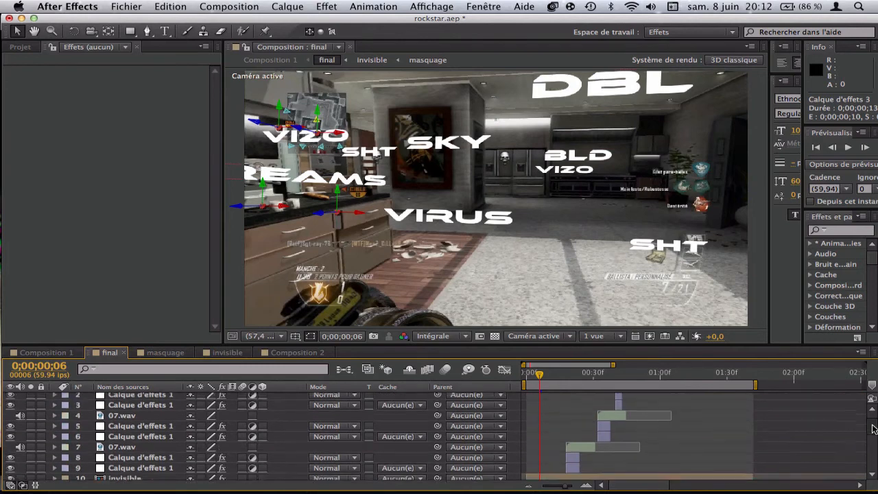
{"action": "left_click", "coordinate": [576, 461]}
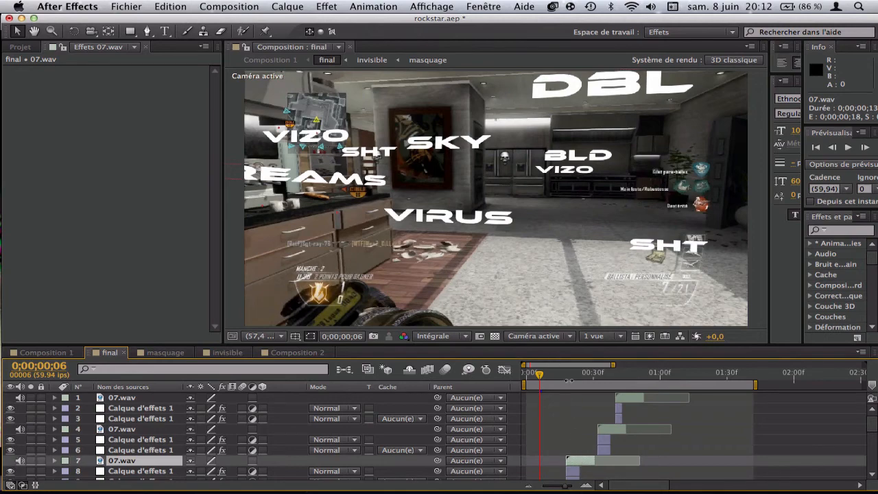
{"action": "left_click", "coordinate": [229, 6]}
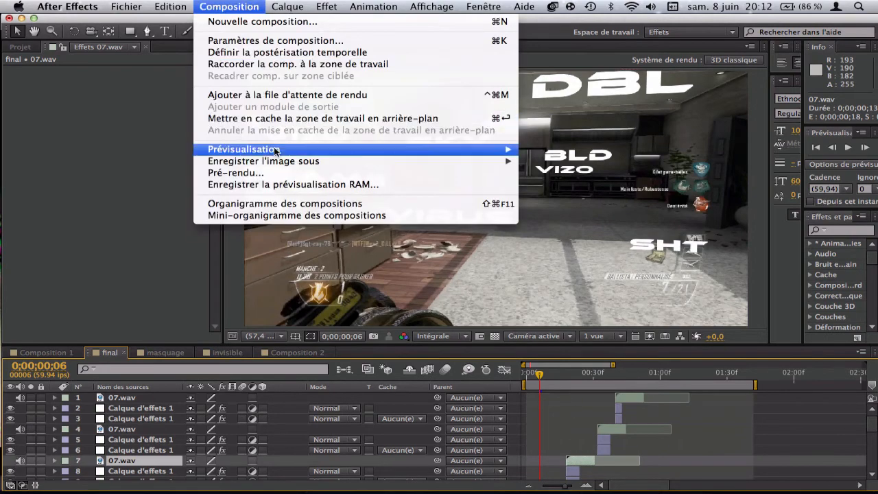
{"action": "mouse_move", "coordinate": [278, 150]}
{"action": "left_click", "coordinate": [542, 187]}
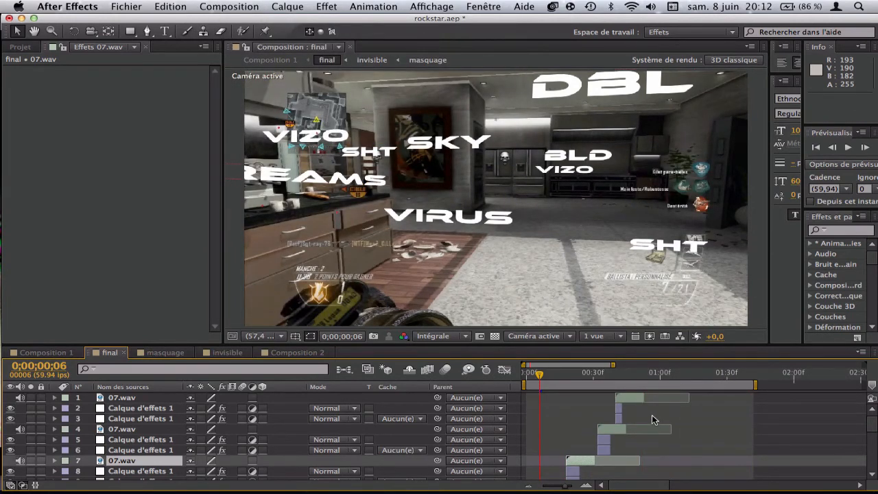
Examine the final composition's flash at 0;00;00;22 and look through its full layer stack.
{"action": "left_click_drag", "start_coordinate": [872, 425], "coordinate": [876, 449]}
{"action": "scroll", "coordinate": [875, 450], "scroll_direction": "up", "scroll_amount": 3}
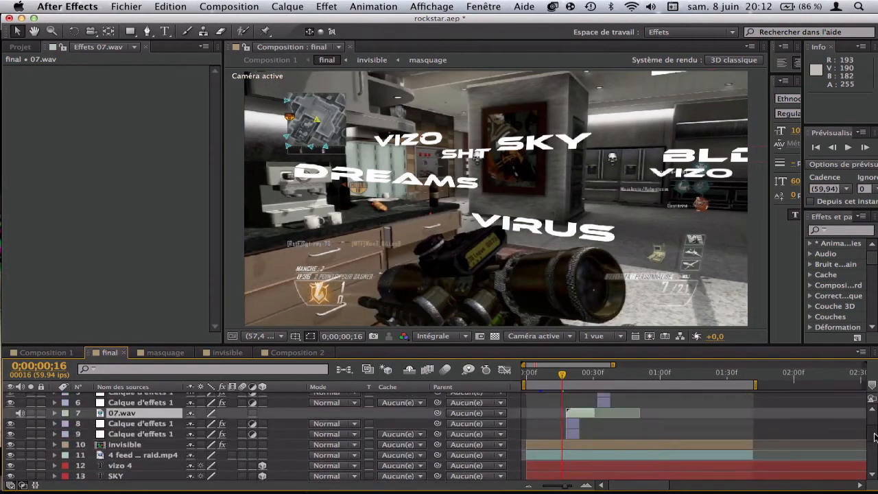
{"action": "left_click", "coordinate": [574, 376]}
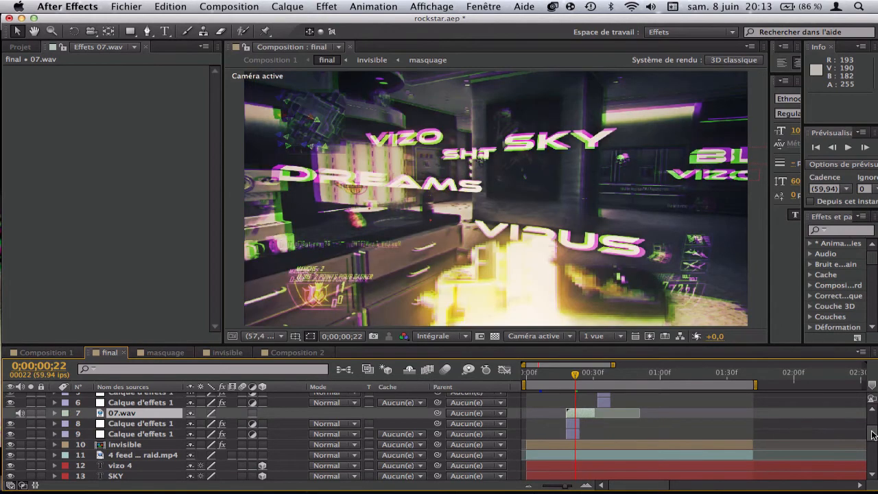
{"action": "scroll", "coordinate": [873, 434], "scroll_direction": "up", "scroll_amount": 3}
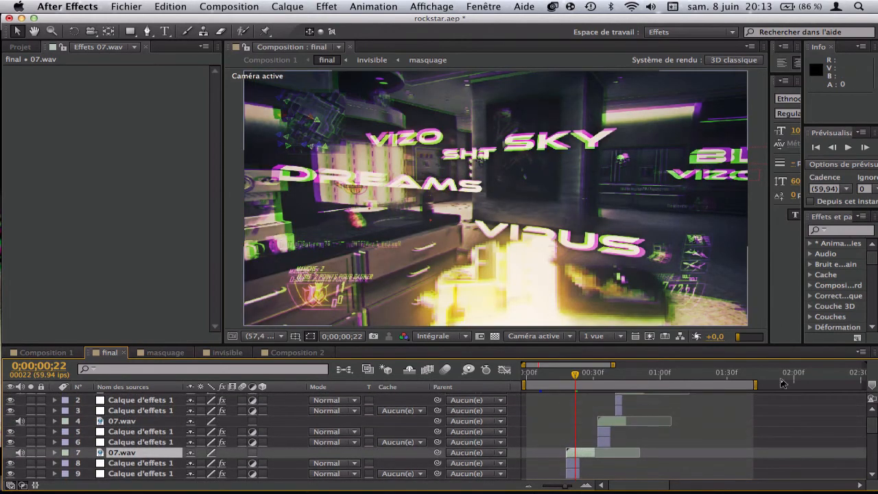
{"action": "scroll", "coordinate": [873, 474], "scroll_direction": "down", "scroll_amount": 15}
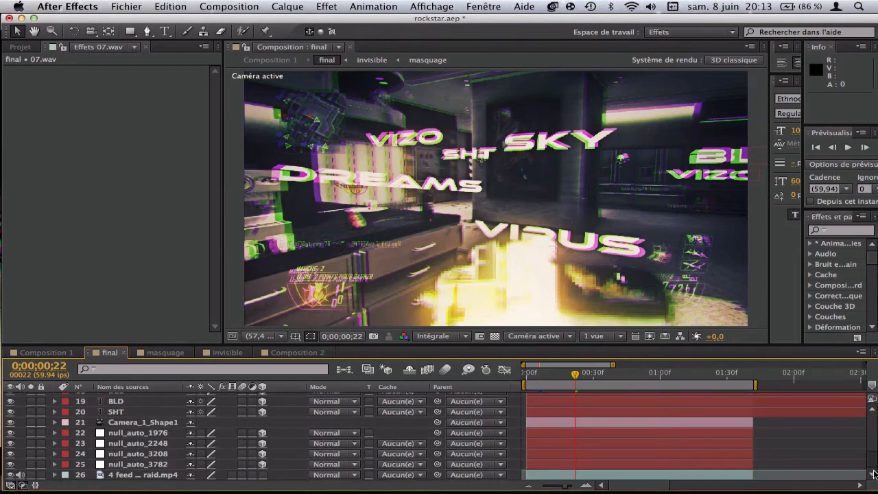
{"action": "scroll", "coordinate": [867, 459], "scroll_direction": "up", "scroll_amount": 15}
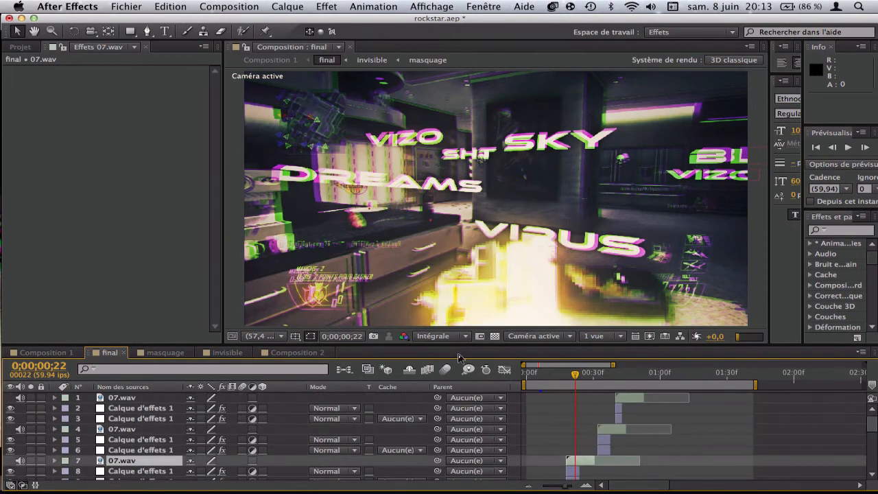
Precompose all layers of Composition 2 into a new composition named finaltuto.
{"action": "left_click", "coordinate": [277, 352]}
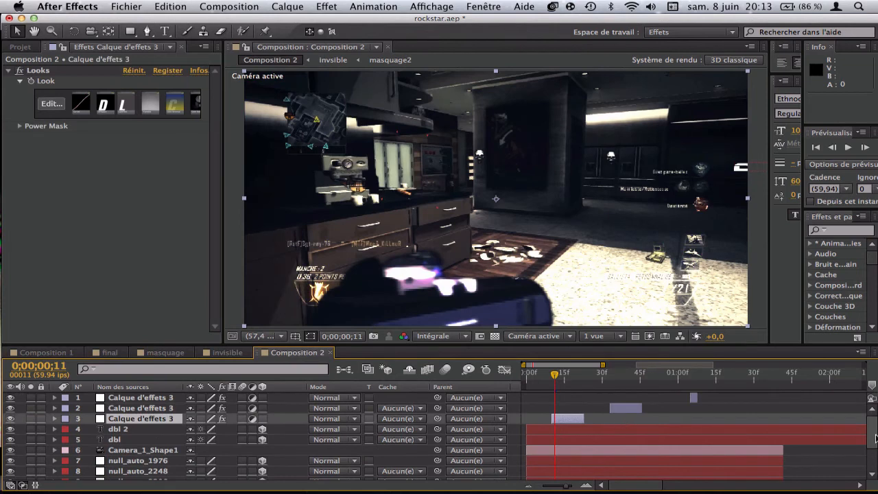
{"action": "left_click_drag", "start_coordinate": [872, 438], "coordinate": [872, 469]}
{"action": "left_click", "coordinate": [744, 475]}
{"action": "scroll", "coordinate": [853, 464], "scroll_direction": "up", "scroll_amount": 3}
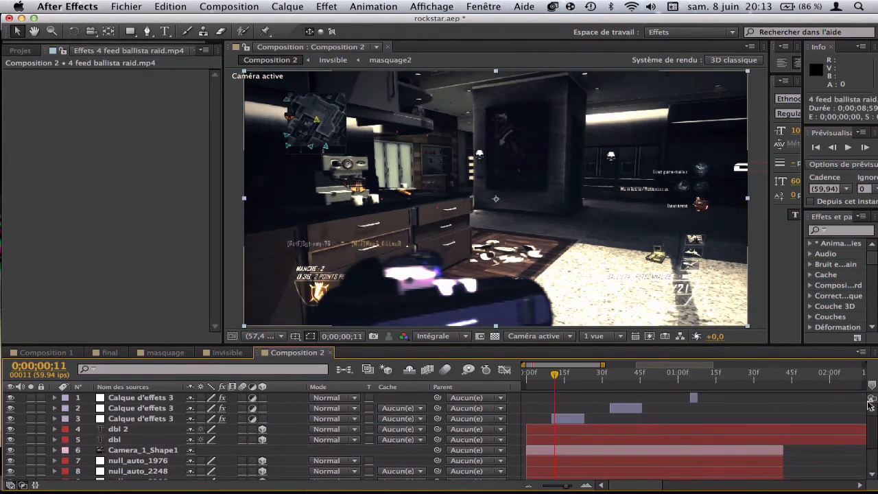
{"action": "key", "text": "super+a"}
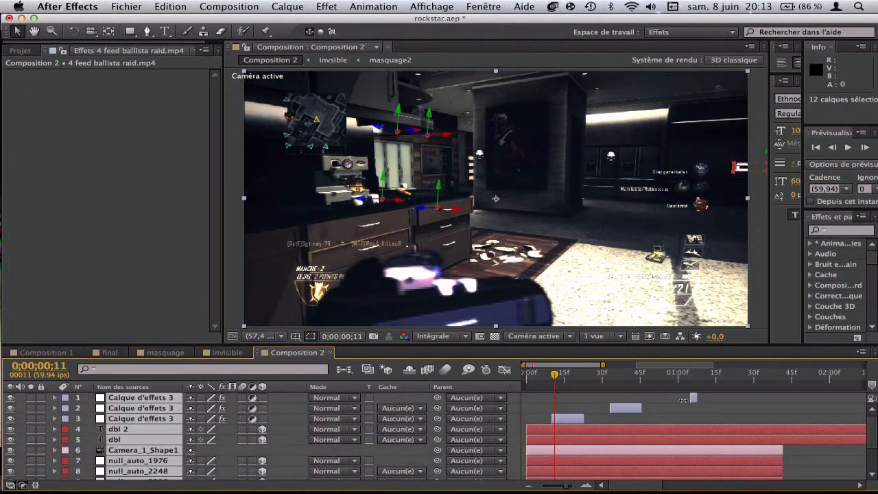
{"action": "key", "text": "super+shift+c"}
{"action": "type", "text": "finaltuto"}
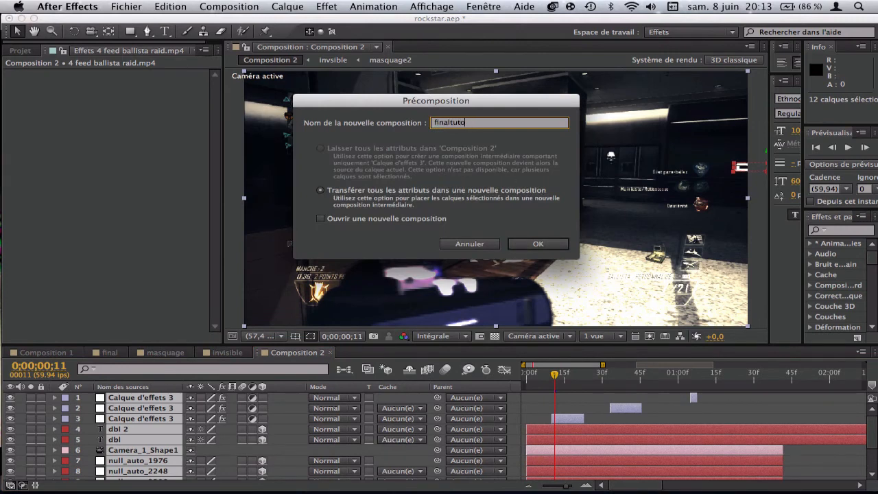
{"action": "key", "text": "Return"}
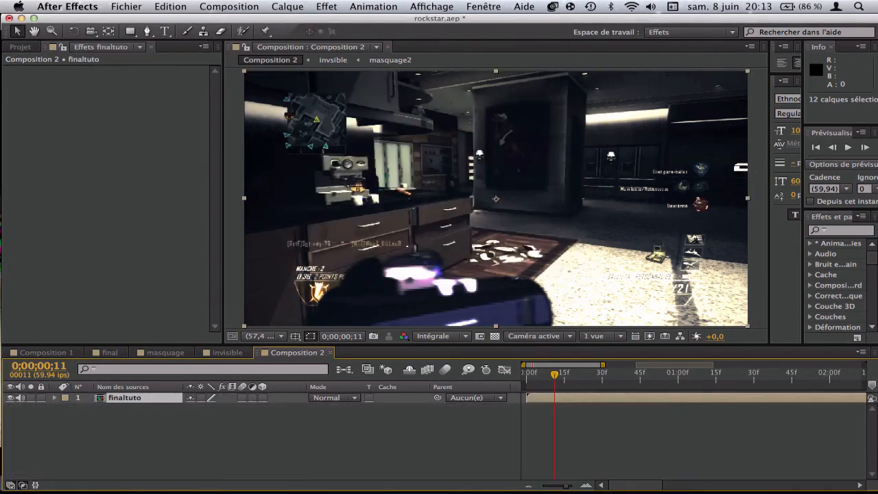
Create a black solid above finaltuto and mask it with a rectangle into a thin bar along the frame's lower edge.
{"action": "left_click", "coordinate": [273, 6]}
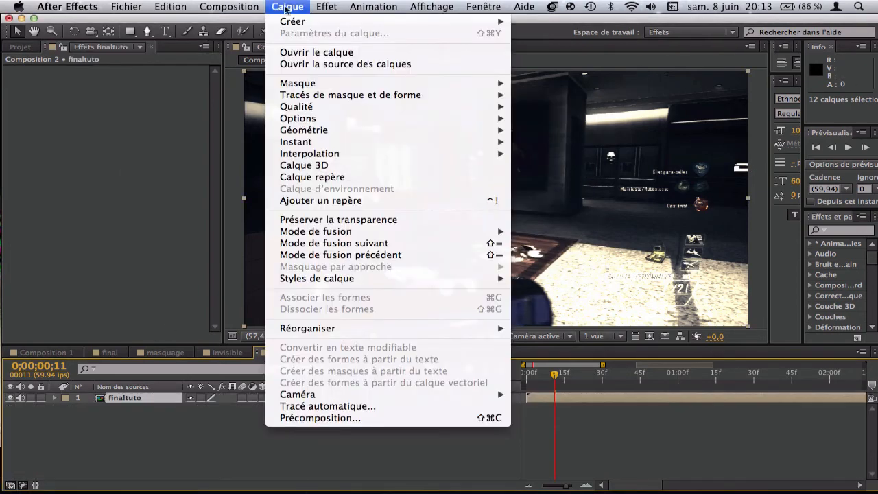
{"action": "mouse_move", "coordinate": [294, 21]}
{"action": "left_click", "coordinate": [561, 38]}
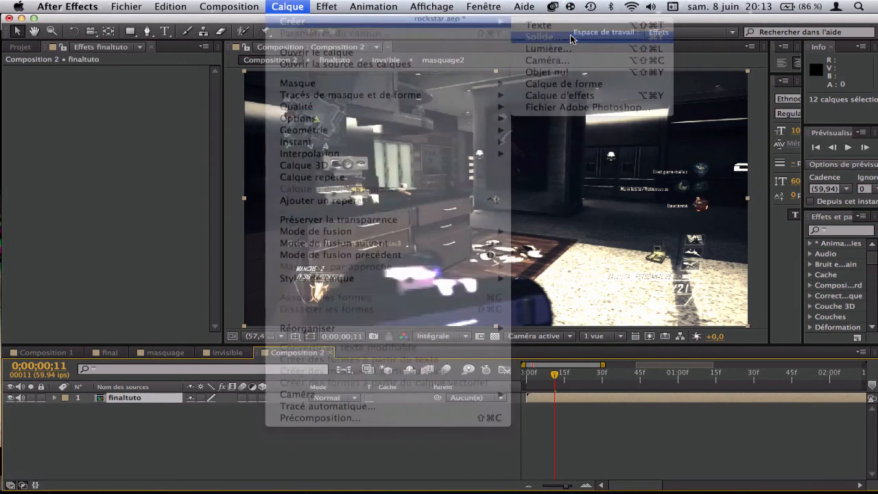
{"action": "left_click", "coordinate": [355, 316]}
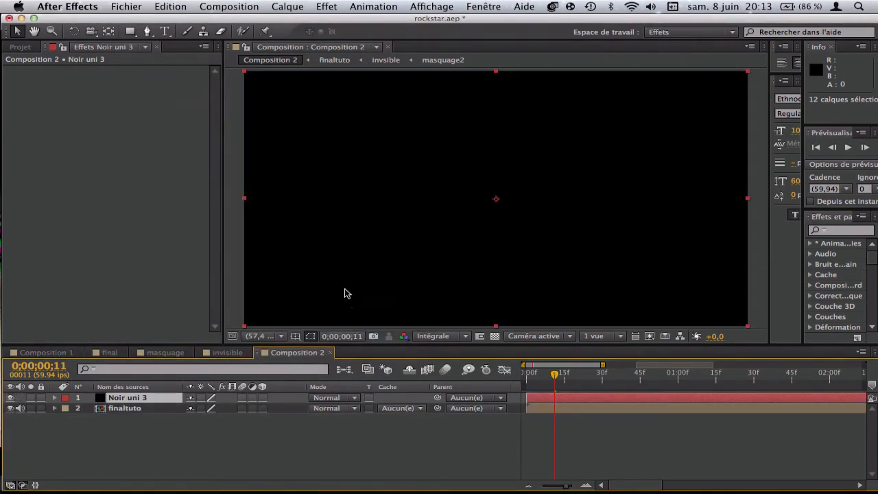
{"action": "key", "text": "q"}
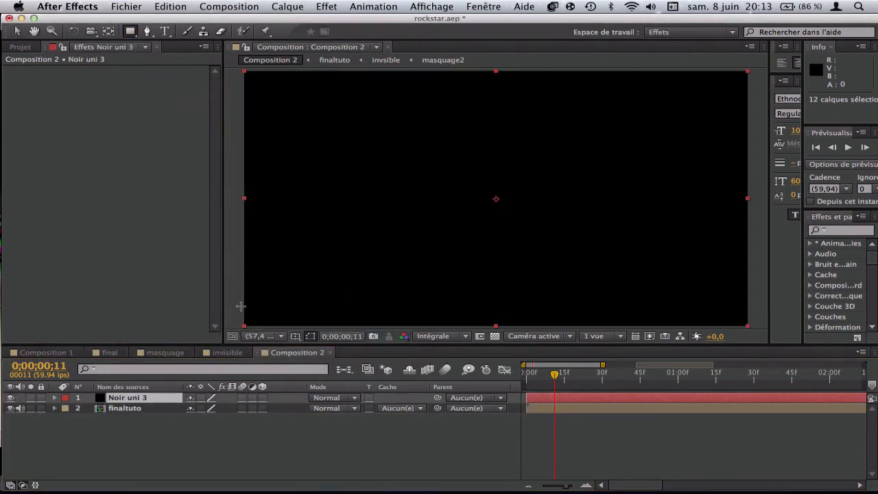
{"action": "left_click_drag", "start_coordinate": [240, 308], "coordinate": [763, 340]}
{"action": "left_click", "coordinate": [636, 401]}
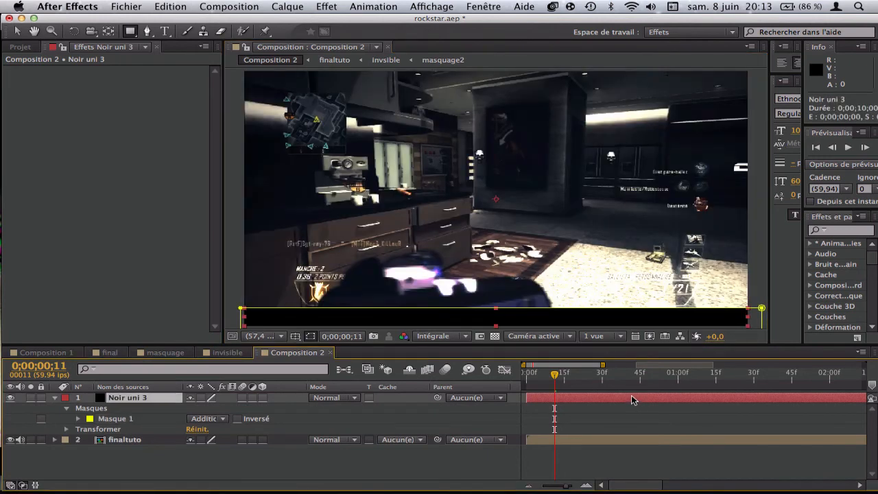
Duplicate the black bar layer and set the copy's position to 640, -307 so it covers the frame's upper edge.
{"action": "key", "text": "super+d"}
{"action": "key", "text": "p"}
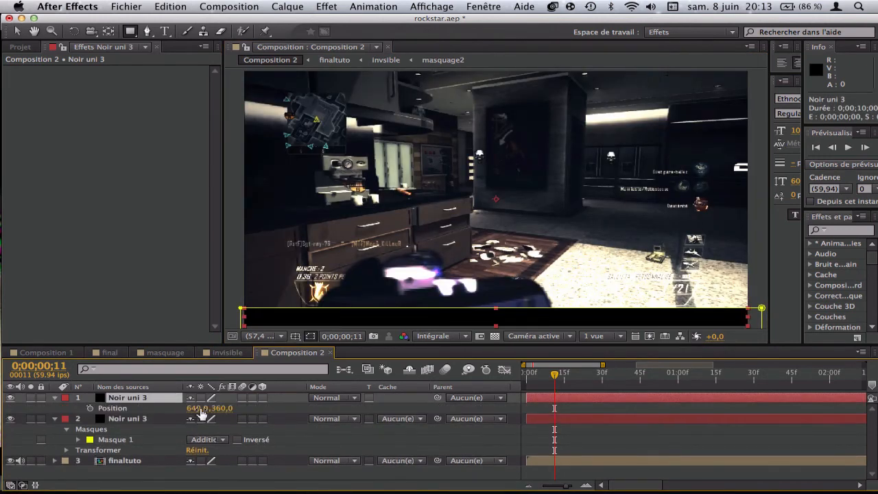
{"action": "left_click_drag", "start_coordinate": [226, 408], "coordinate": [32, 158]}
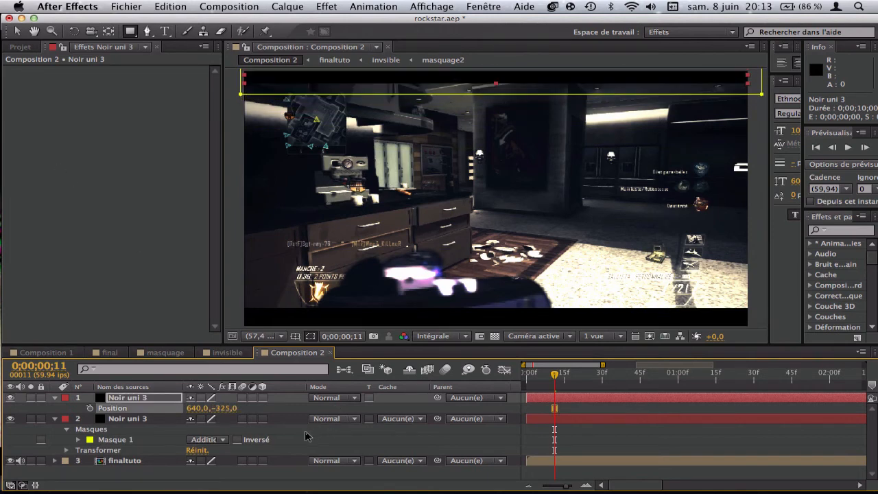
{"action": "left_click_drag", "start_coordinate": [216, 413], "coordinate": [234, 408]}
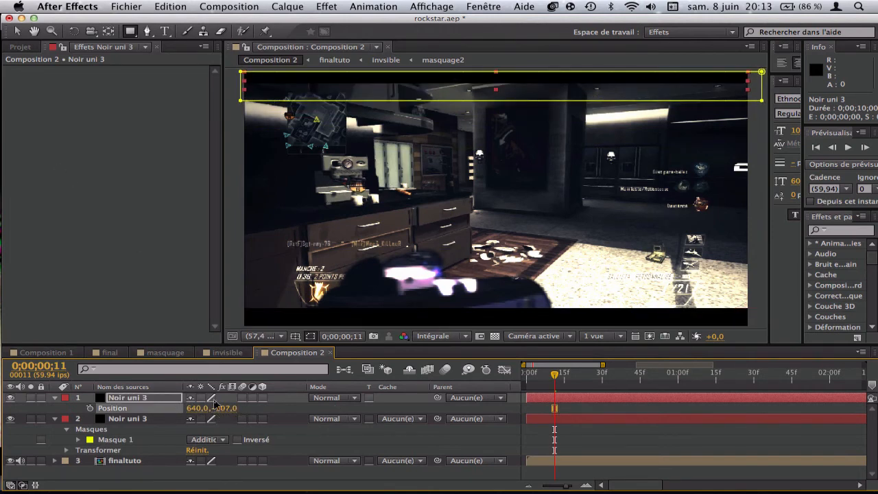
Set the finaltuto layer's position to 640, 392 and its scale to 119%, and collapse its properties.
{"action": "left_click", "coordinate": [136, 463]}
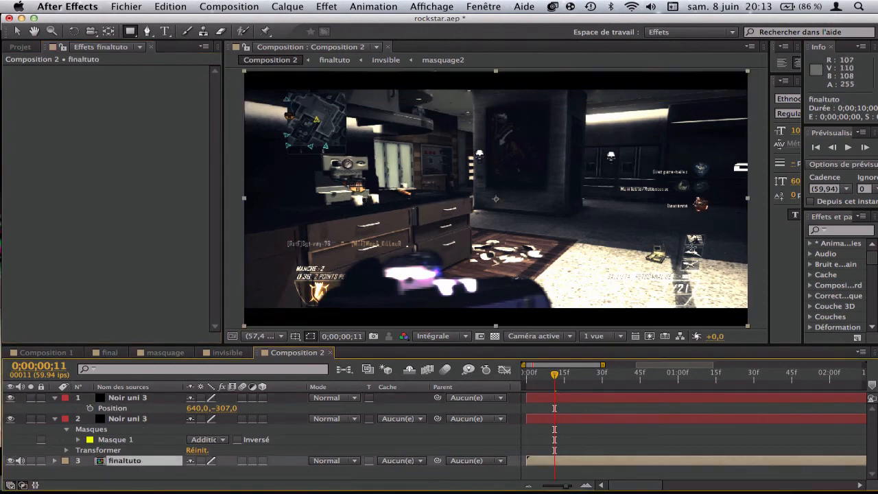
{"action": "key", "text": "p"}
{"action": "left_click_drag", "start_coordinate": [214, 472], "coordinate": [234, 471]}
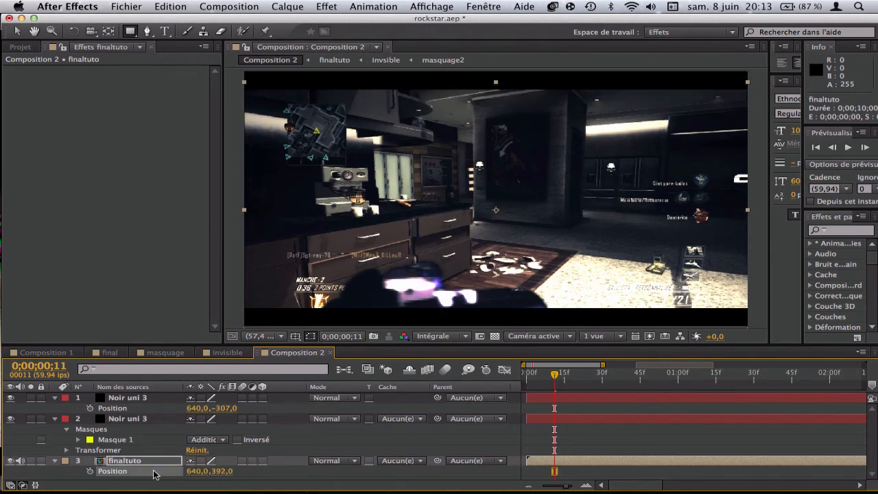
{"action": "key", "text": "shift+s"}
{"action": "mouse_move", "coordinate": [205, 474]}
{"action": "left_mouse_down"}
{"action": "mouse_move", "coordinate": [223, 474]}
{"action": "mouse_move", "coordinate": [207, 475]}
{"action": "mouse_move", "coordinate": [216, 478]}
{"action": "left_mouse_up"}
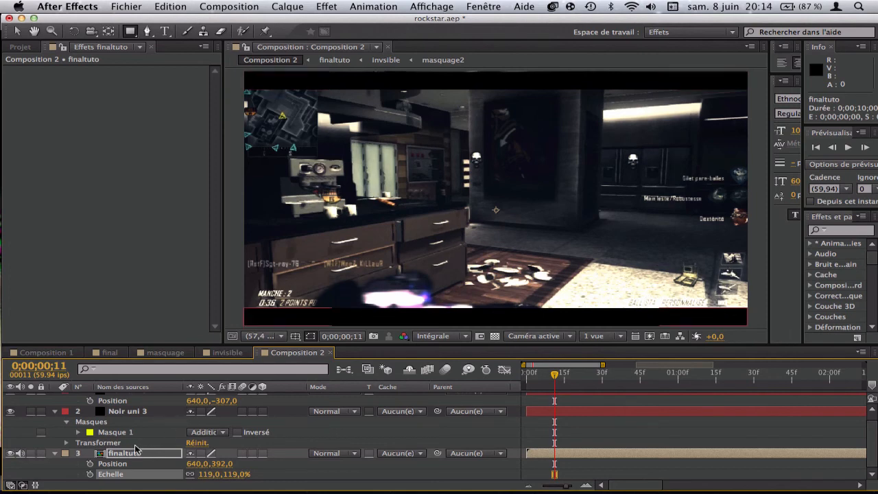
{"action": "left_click", "coordinate": [77, 453]}
{"action": "left_click", "coordinate": [55, 454]}
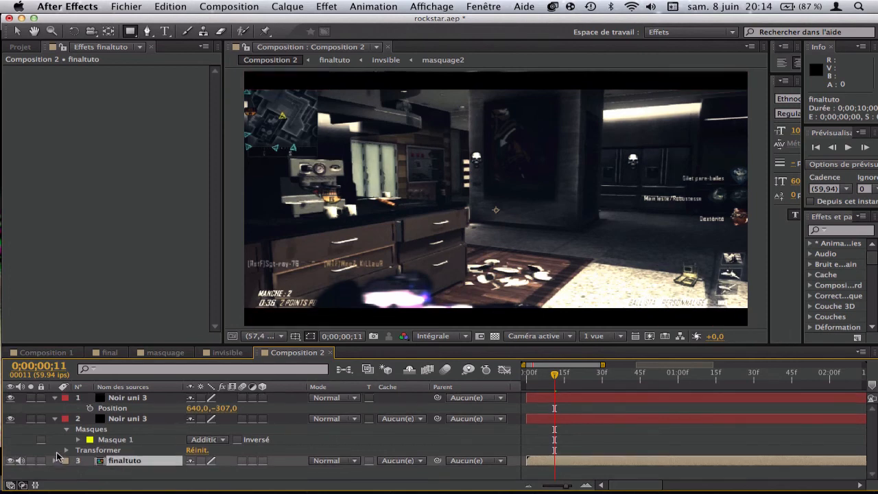
Switch back to the Selection tool, view frame 0;00;00;05 and collapse the properties of both black bar layers.
{"action": "left_click", "coordinate": [17, 31]}
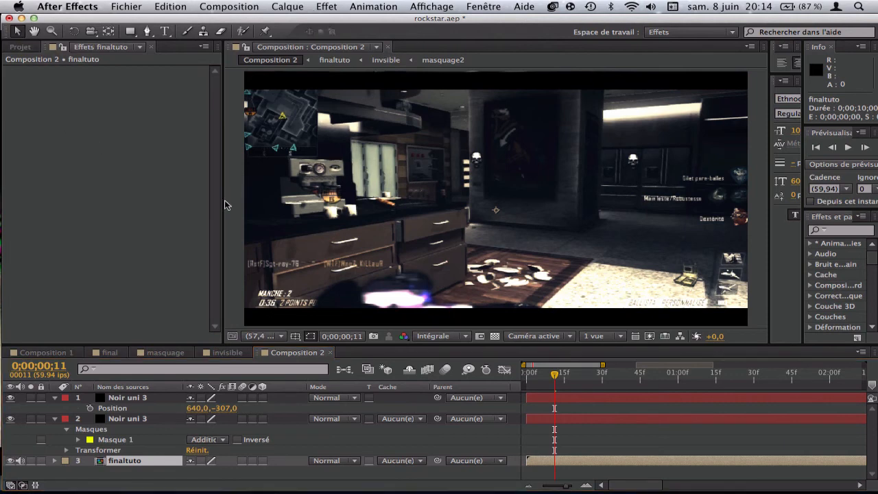
{"action": "left_click", "coordinate": [539, 374]}
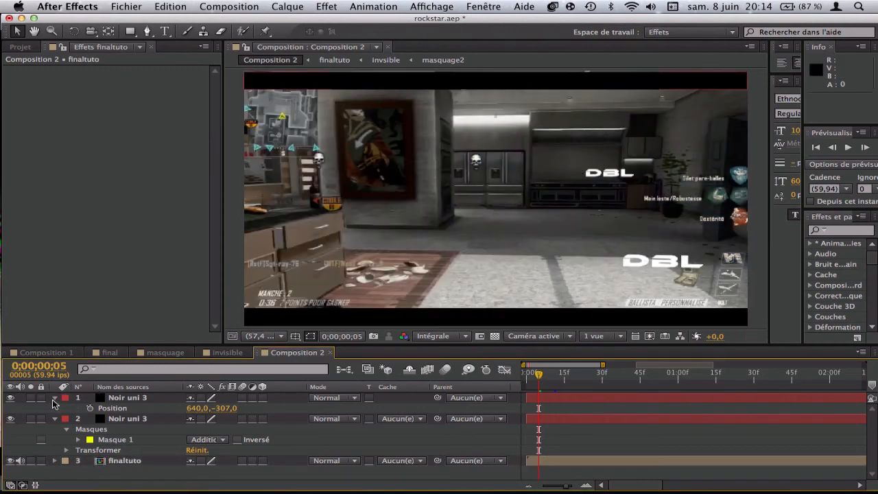
{"action": "left_click", "coordinate": [54, 400]}
{"action": "left_click", "coordinate": [55, 407]}
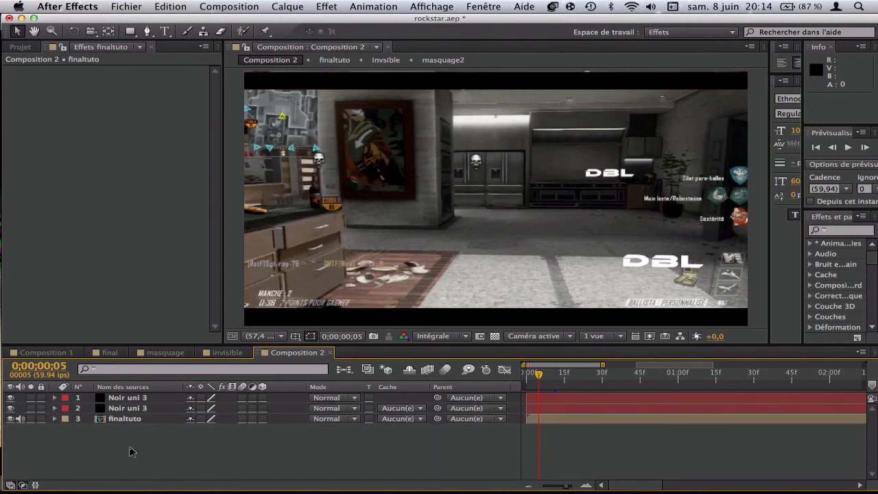
Look at Composition 1, return to Composition 2 and examine its letterboxed footage at several frames between 0;00;00;06 and 0;00;00;37.
{"action": "left_click", "coordinate": [65, 354]}
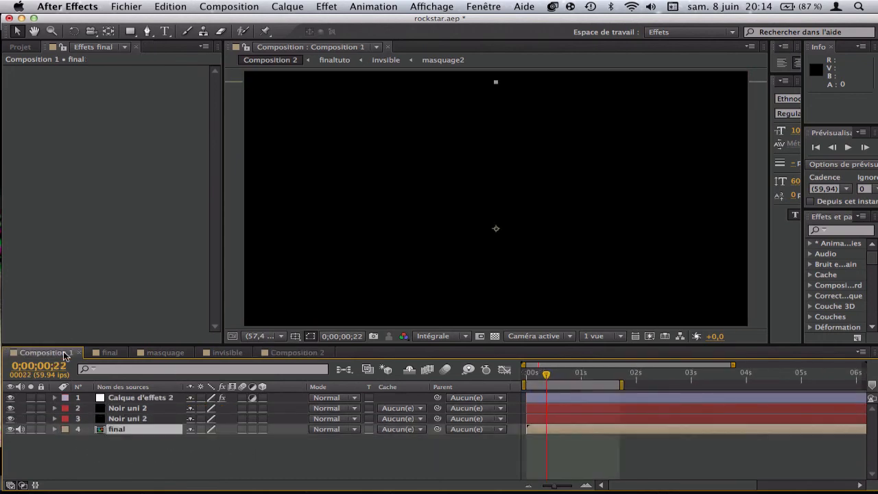
{"action": "left_click", "coordinate": [295, 352]}
{"action": "left_click", "coordinate": [602, 376]}
{"action": "left_click", "coordinate": [619, 376]}
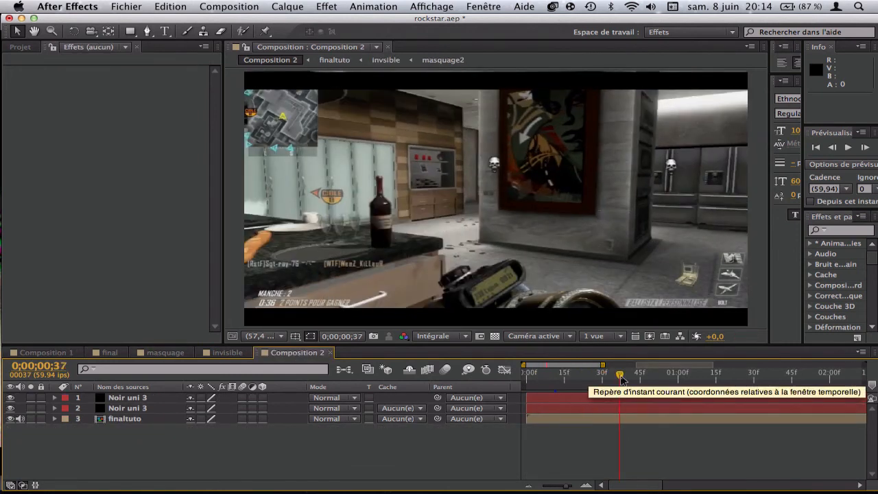
{"action": "left_click", "coordinate": [561, 375]}
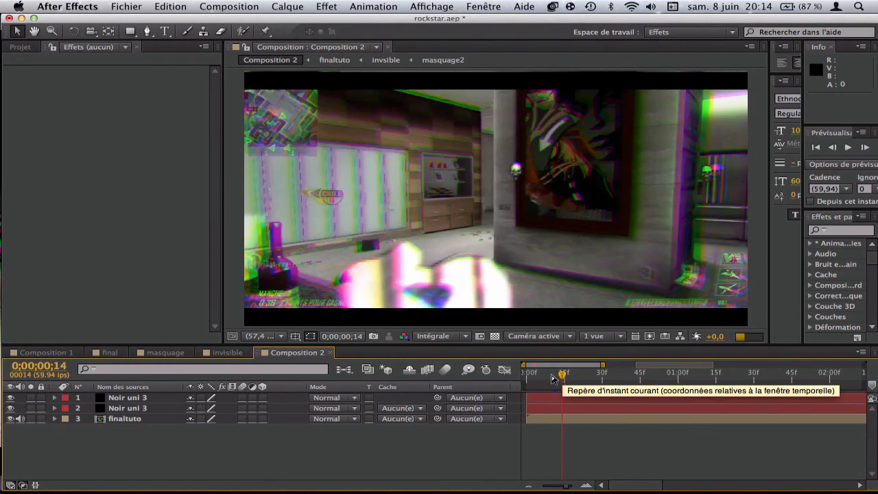
{"action": "left_click", "coordinate": [551, 375]}
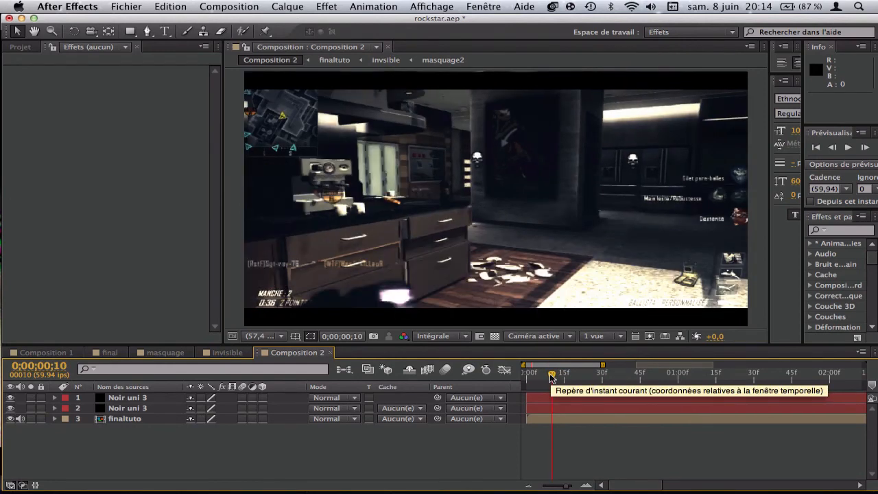
{"action": "left_click", "coordinate": [541, 375]}
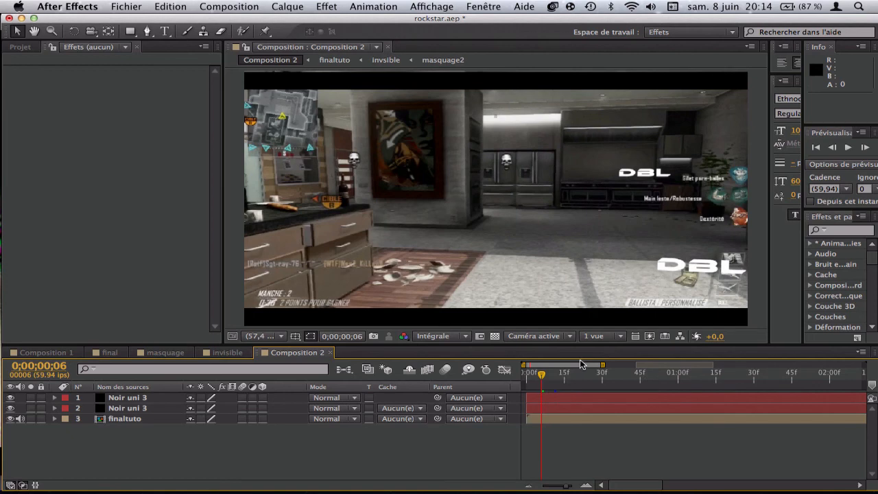
{"action": "left_click", "coordinate": [557, 398]}
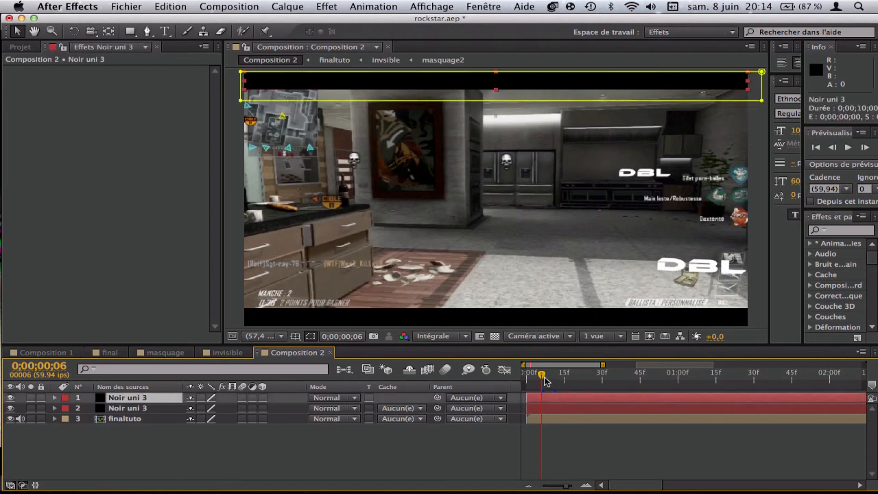
Look through the Composition 1, masquage and invisible compositions, and return to Composition 2 with its viewer made slightly narrower.
{"action": "left_click", "coordinate": [50, 353]}
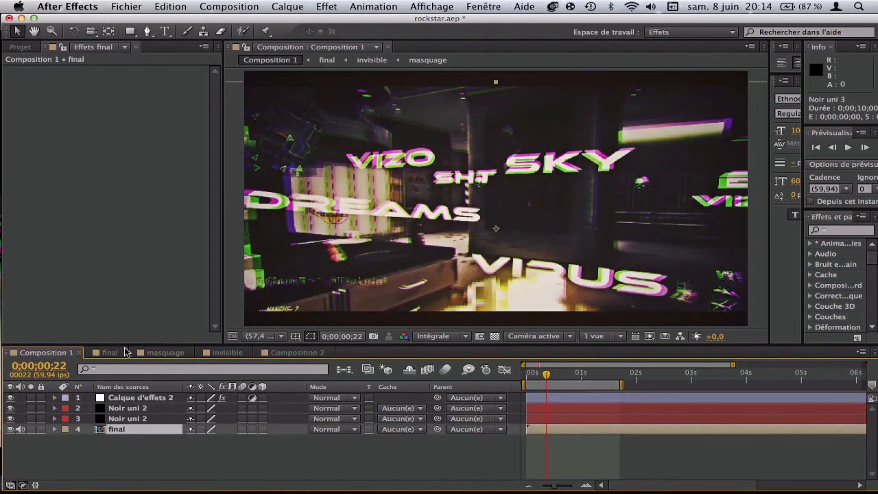
{"action": "left_click", "coordinate": [125, 352]}
{"action": "left_click", "coordinate": [141, 352]}
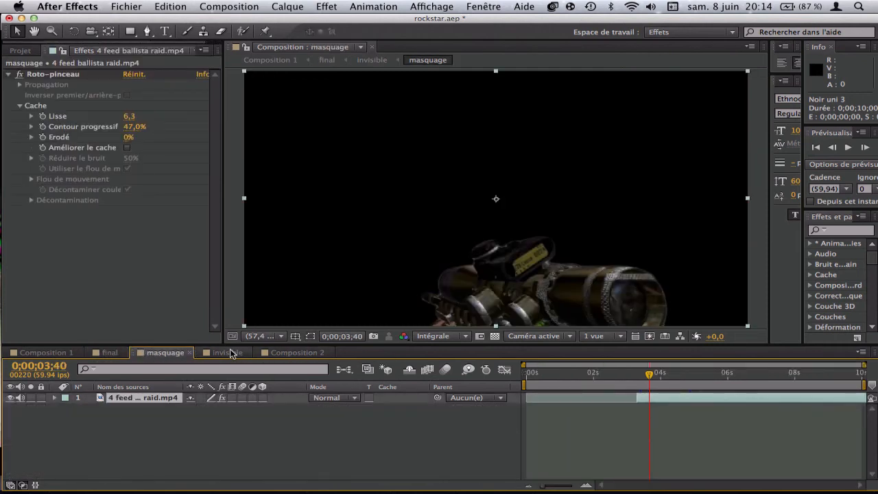
{"action": "left_click", "coordinate": [231, 353]}
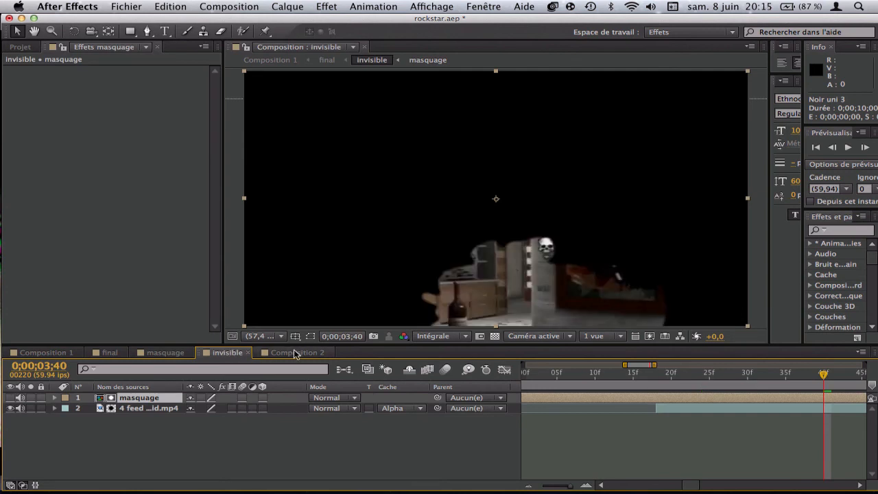
{"action": "left_click", "coordinate": [294, 353]}
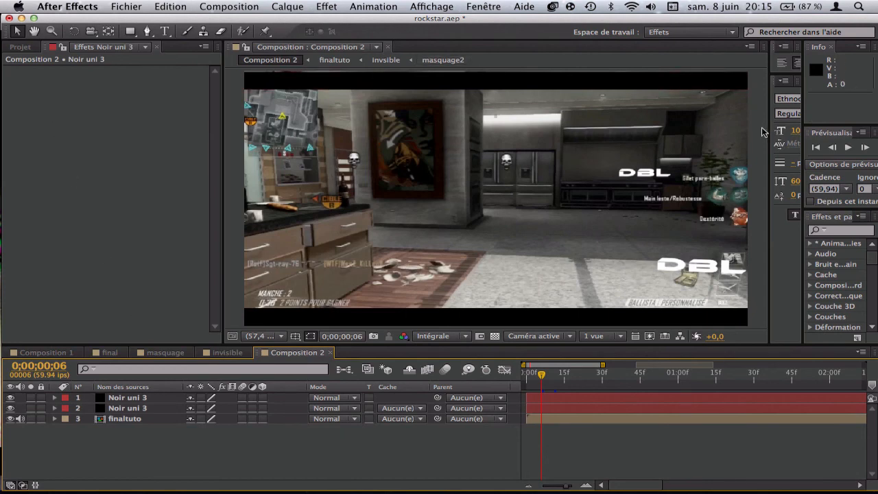
{"action": "left_click_drag", "start_coordinate": [766, 130], "coordinate": [761, 130]}
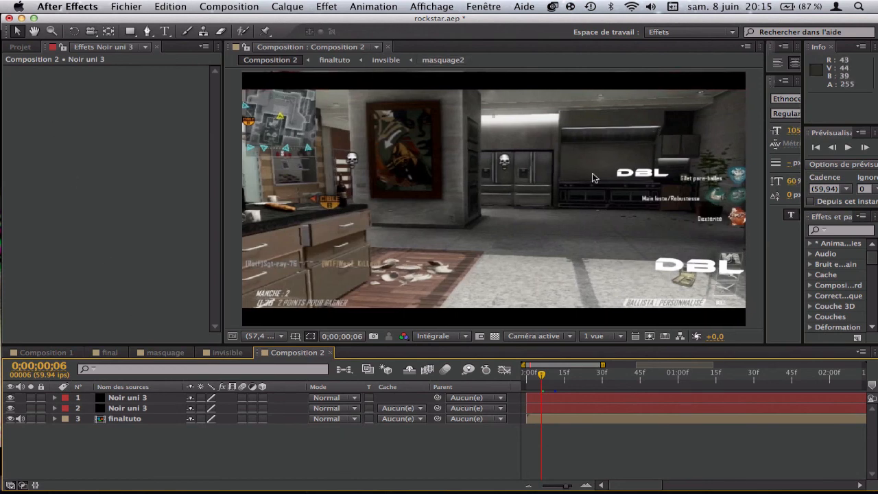
Switch to QuickTime Player, lower the FaZe Rockst4r reference video's volume, examine its footage between about 00:30 and 00:53, and close it.
{"action": "mouse_move", "coordinate": [465, 490]}
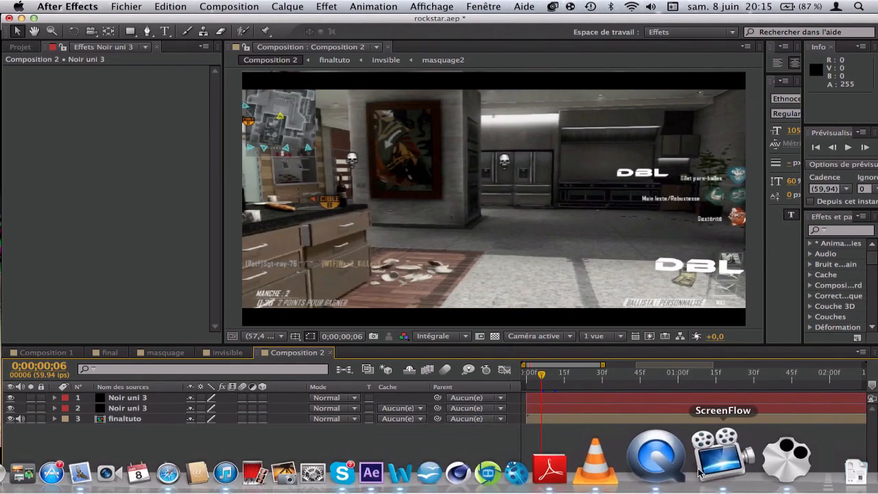
{"action": "left_click", "coordinate": [672, 466]}
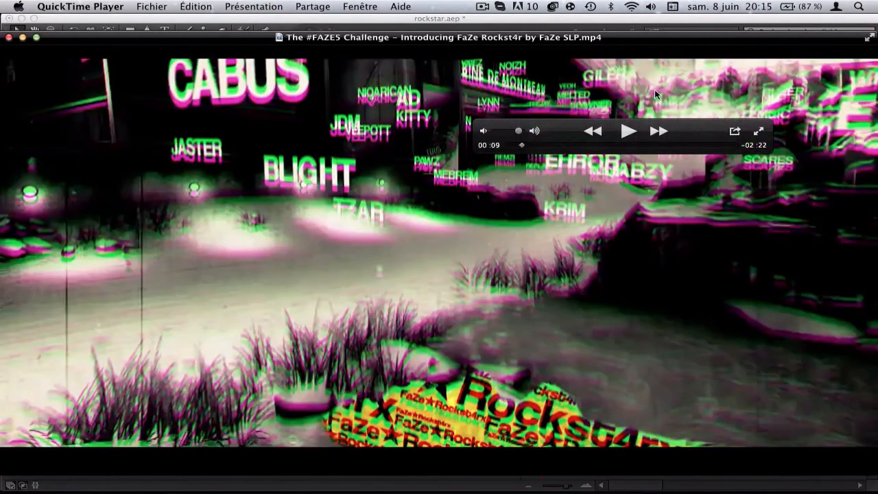
{"action": "left_click_drag", "start_coordinate": [519, 131], "coordinate": [486, 134]}
{"action": "left_click", "coordinate": [560, 145]}
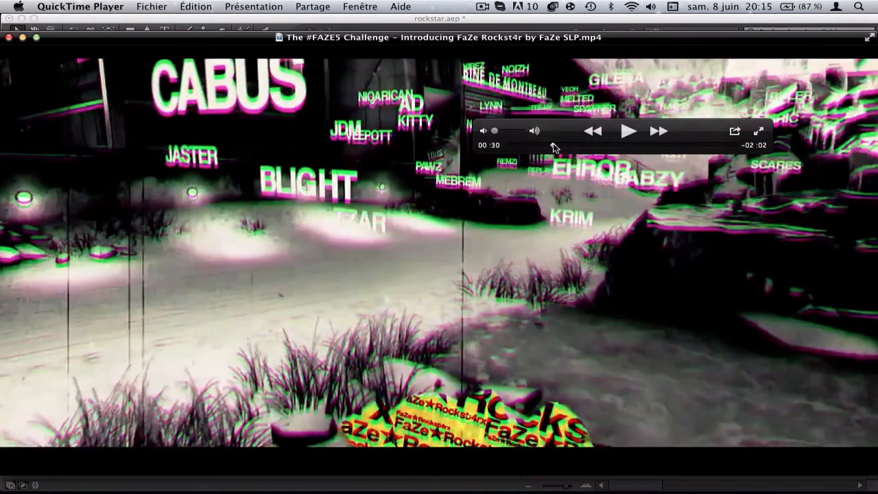
{"action": "mouse_move", "coordinate": [560, 148]}
{"action": "left_mouse_down"}
{"action": "mouse_move", "coordinate": [544, 147]}
{"action": "mouse_move", "coordinate": [556, 153]}
{"action": "left_mouse_up"}
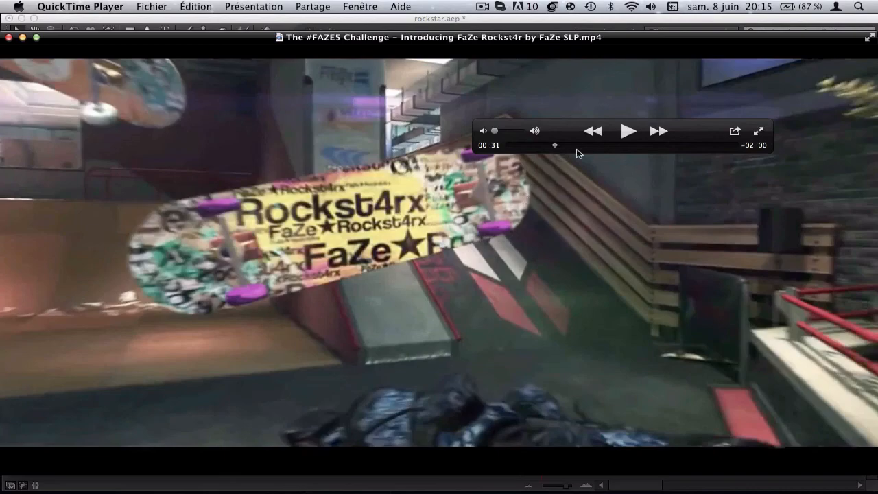
{"action": "left_click_drag", "start_coordinate": [561, 147], "coordinate": [566, 147]}
{"action": "left_click_drag", "start_coordinate": [571, 147], "coordinate": [588, 147]}
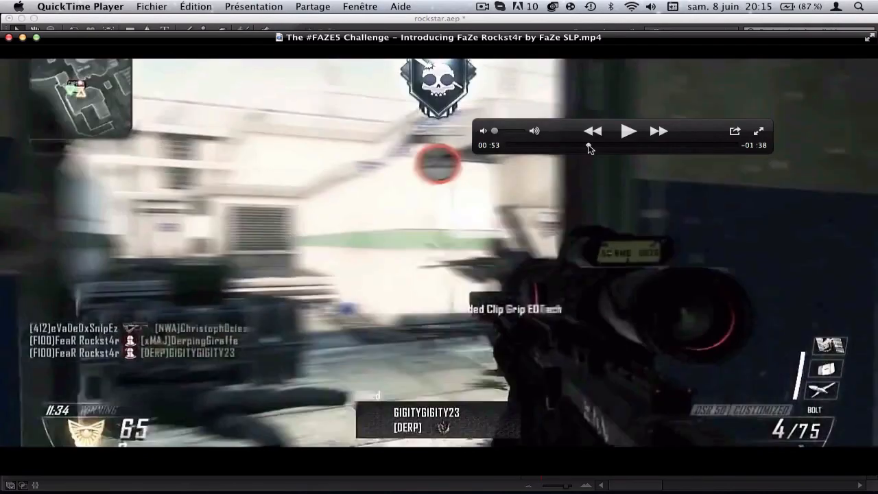
{"action": "left_click", "coordinate": [8, 38]}
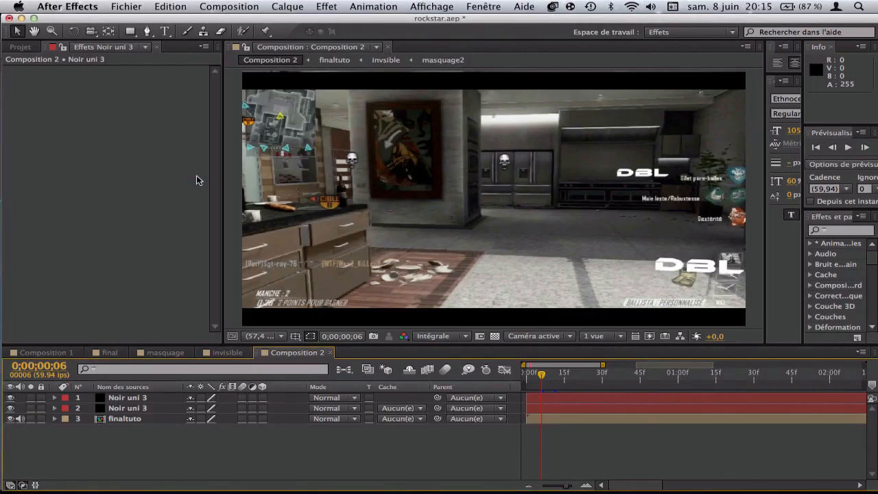